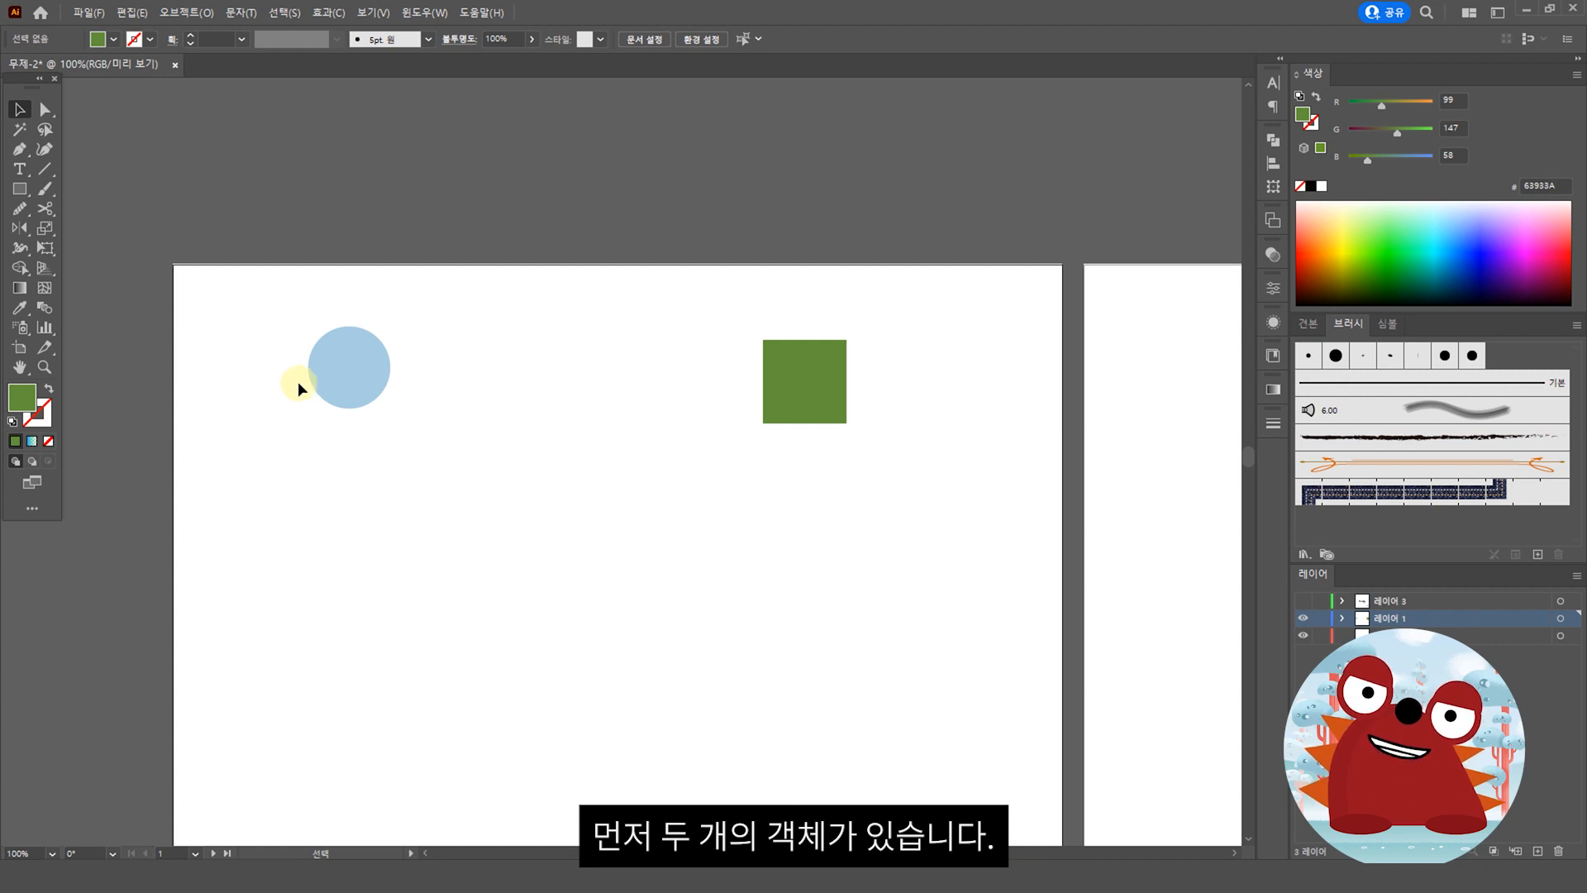
Make a blend between the light blue circle and the green square
left_click(354, 392)
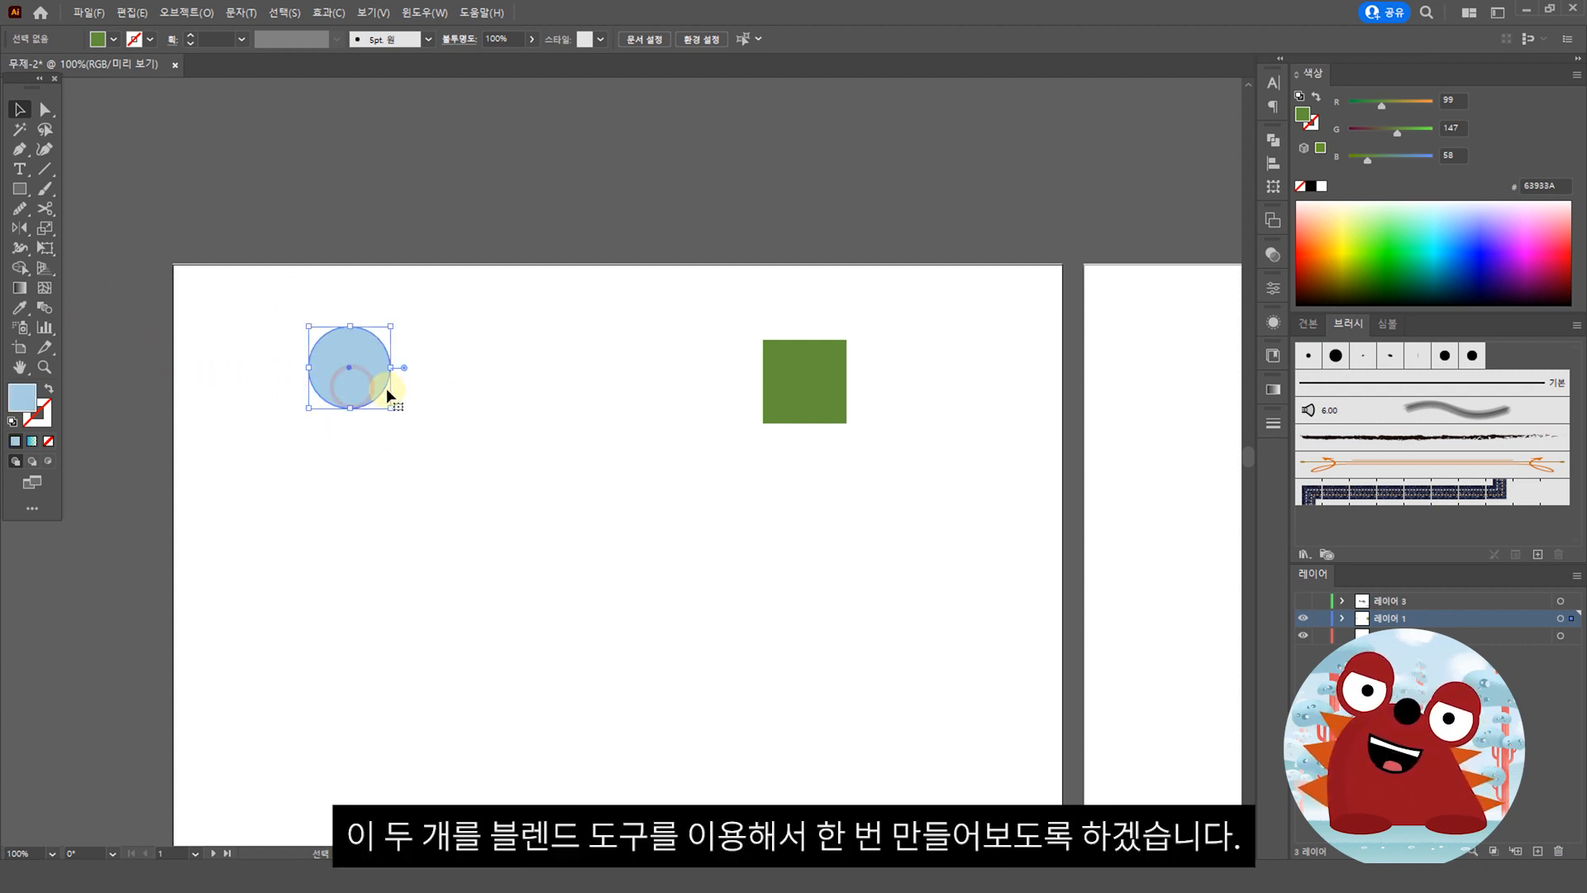
left_click(804, 400, "shift")
left_click(168, 10)
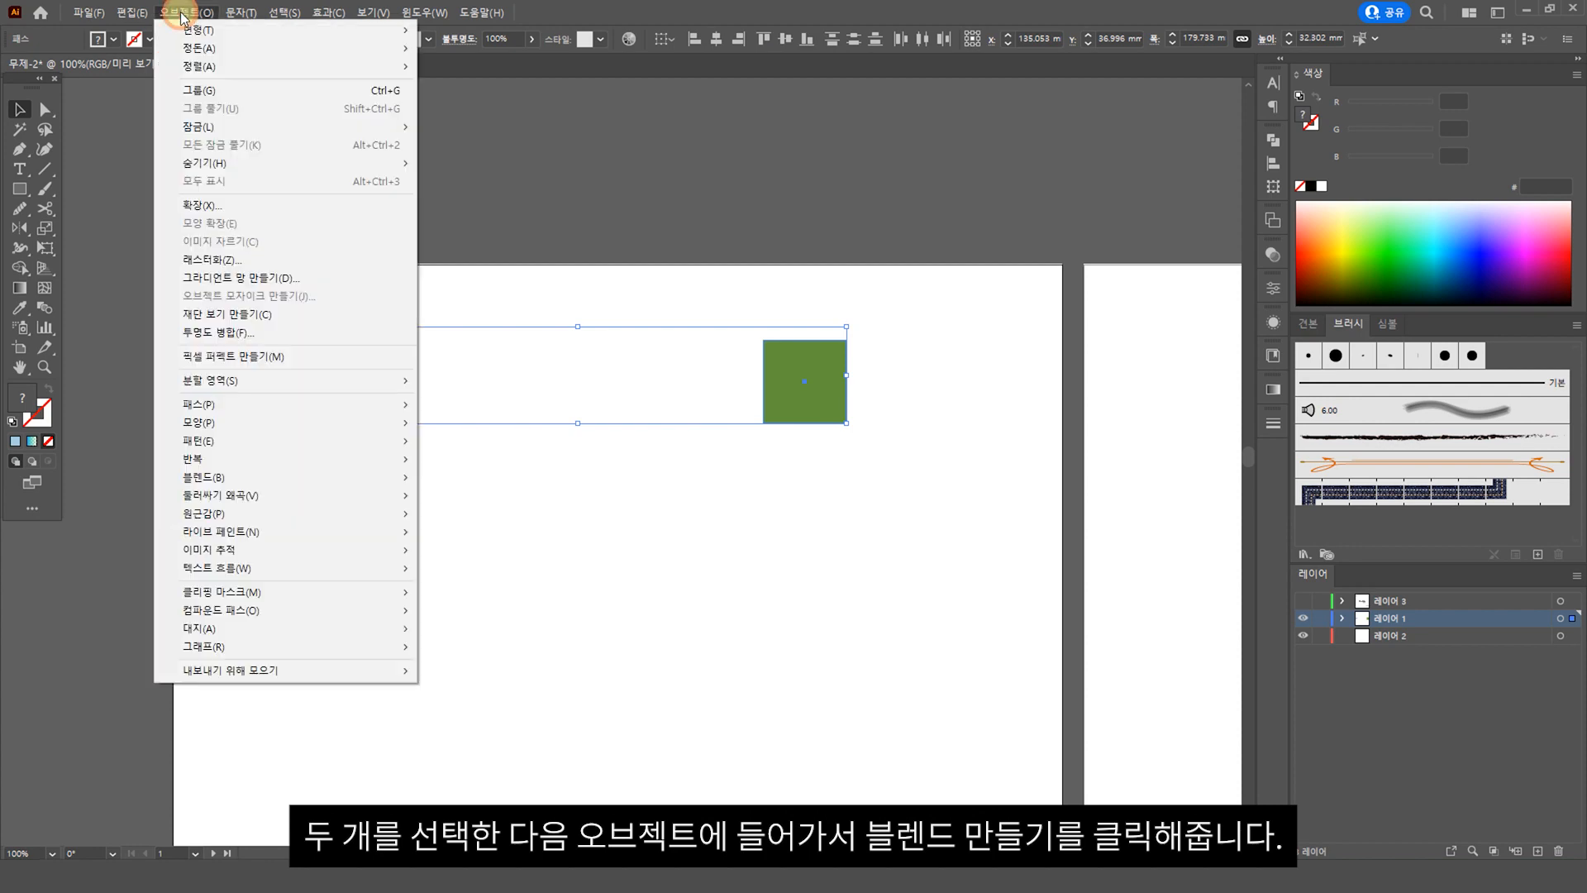
mouse_move(357, 477)
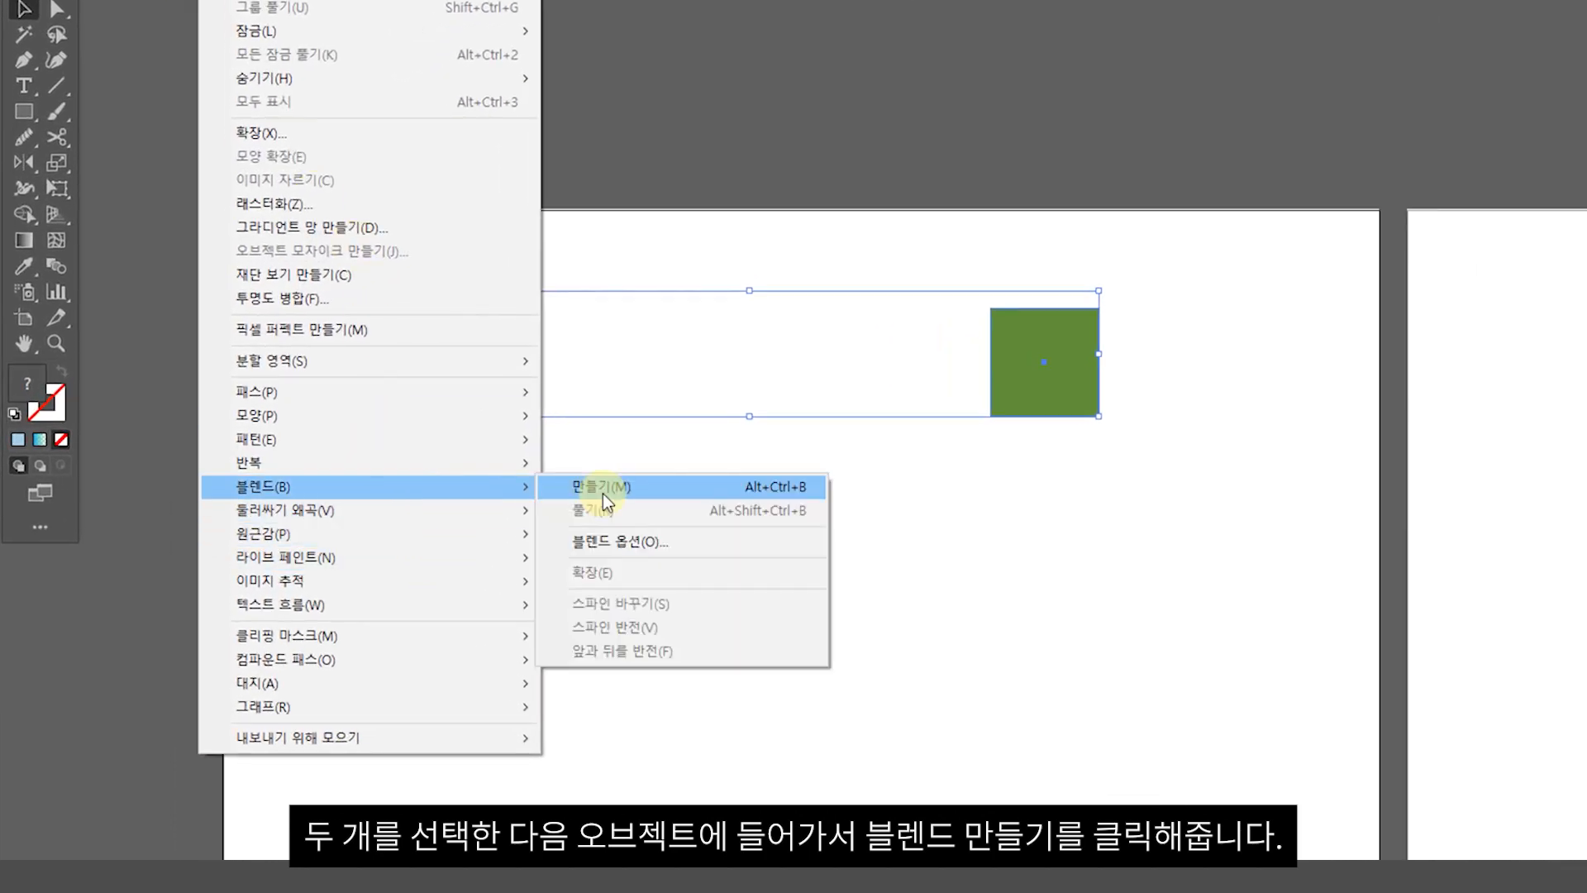
left_click(603, 492)
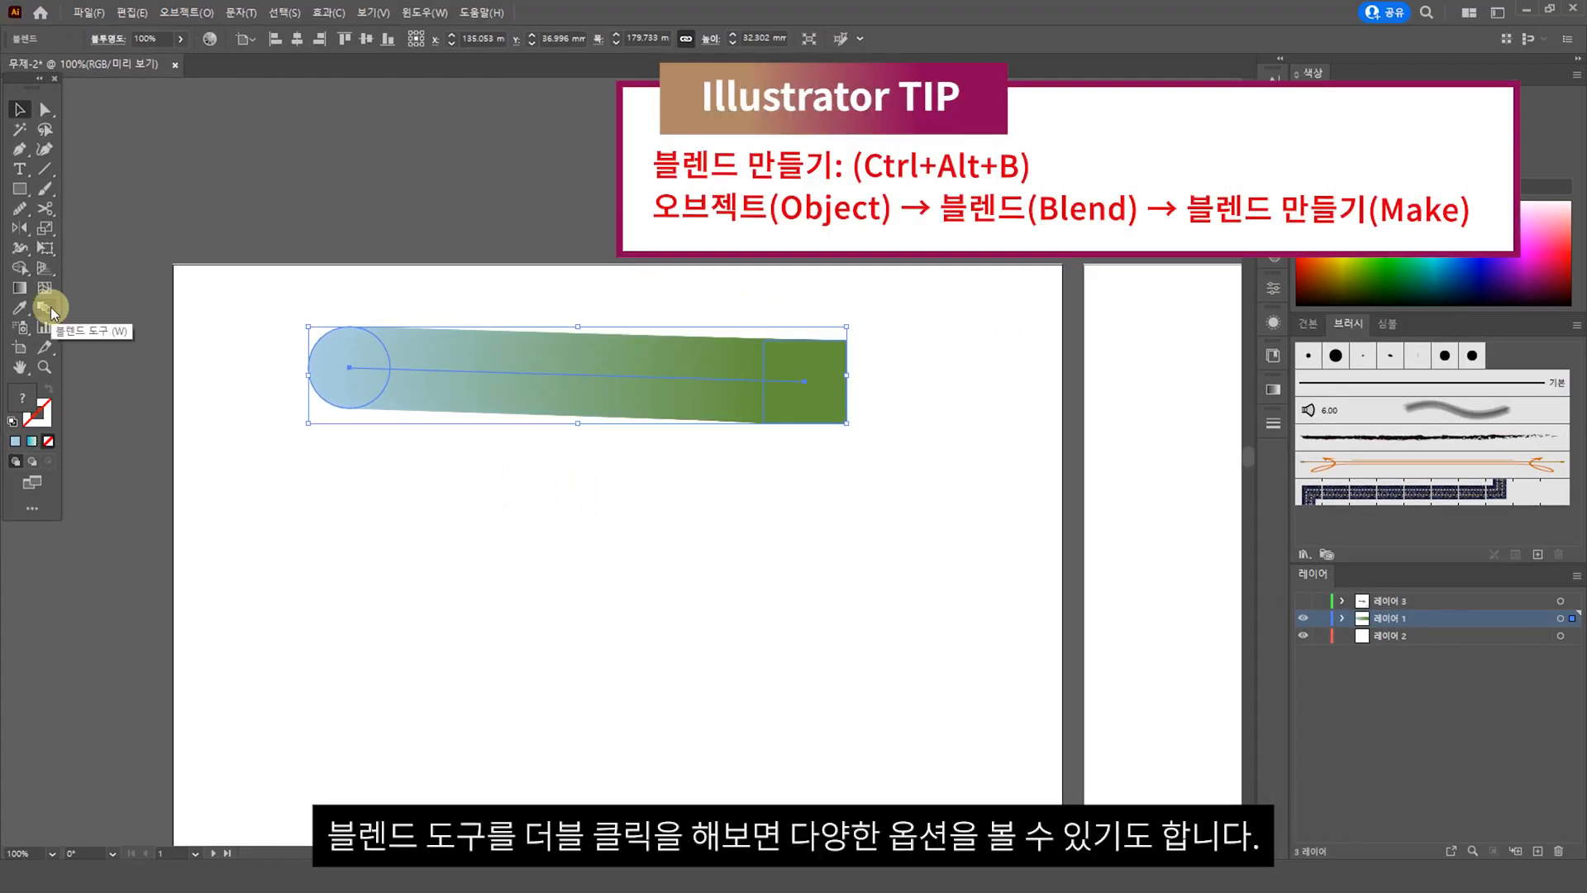
Preview the blend with its spacing set to Smooth Color in the blend options
double_click(51, 306)
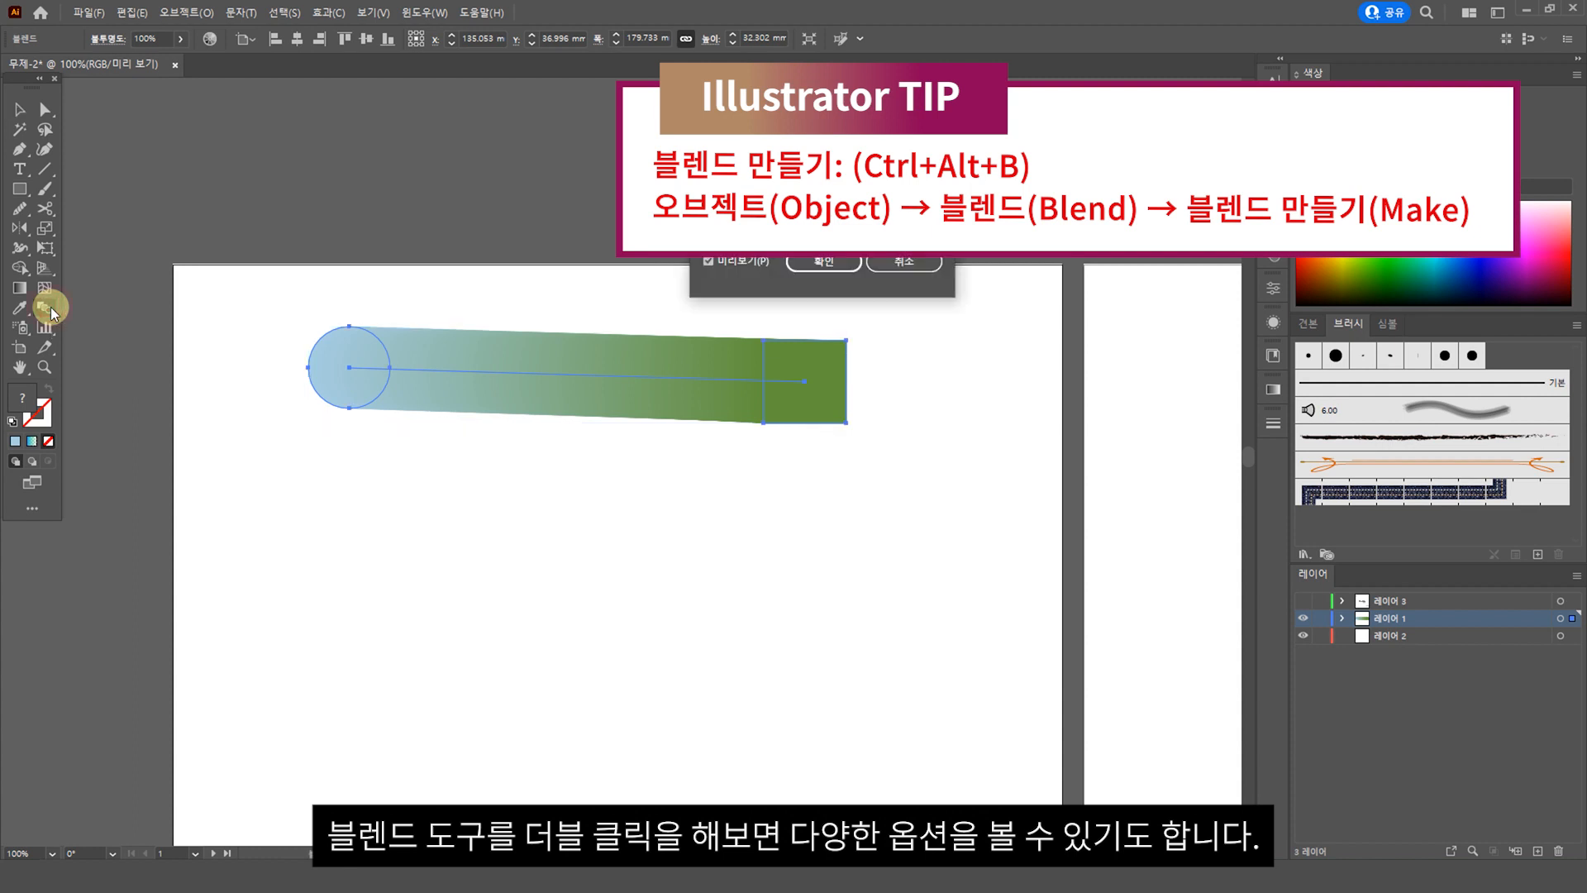
left_click_drag(819, 145, 1069, 313)
left_click(1062, 357)
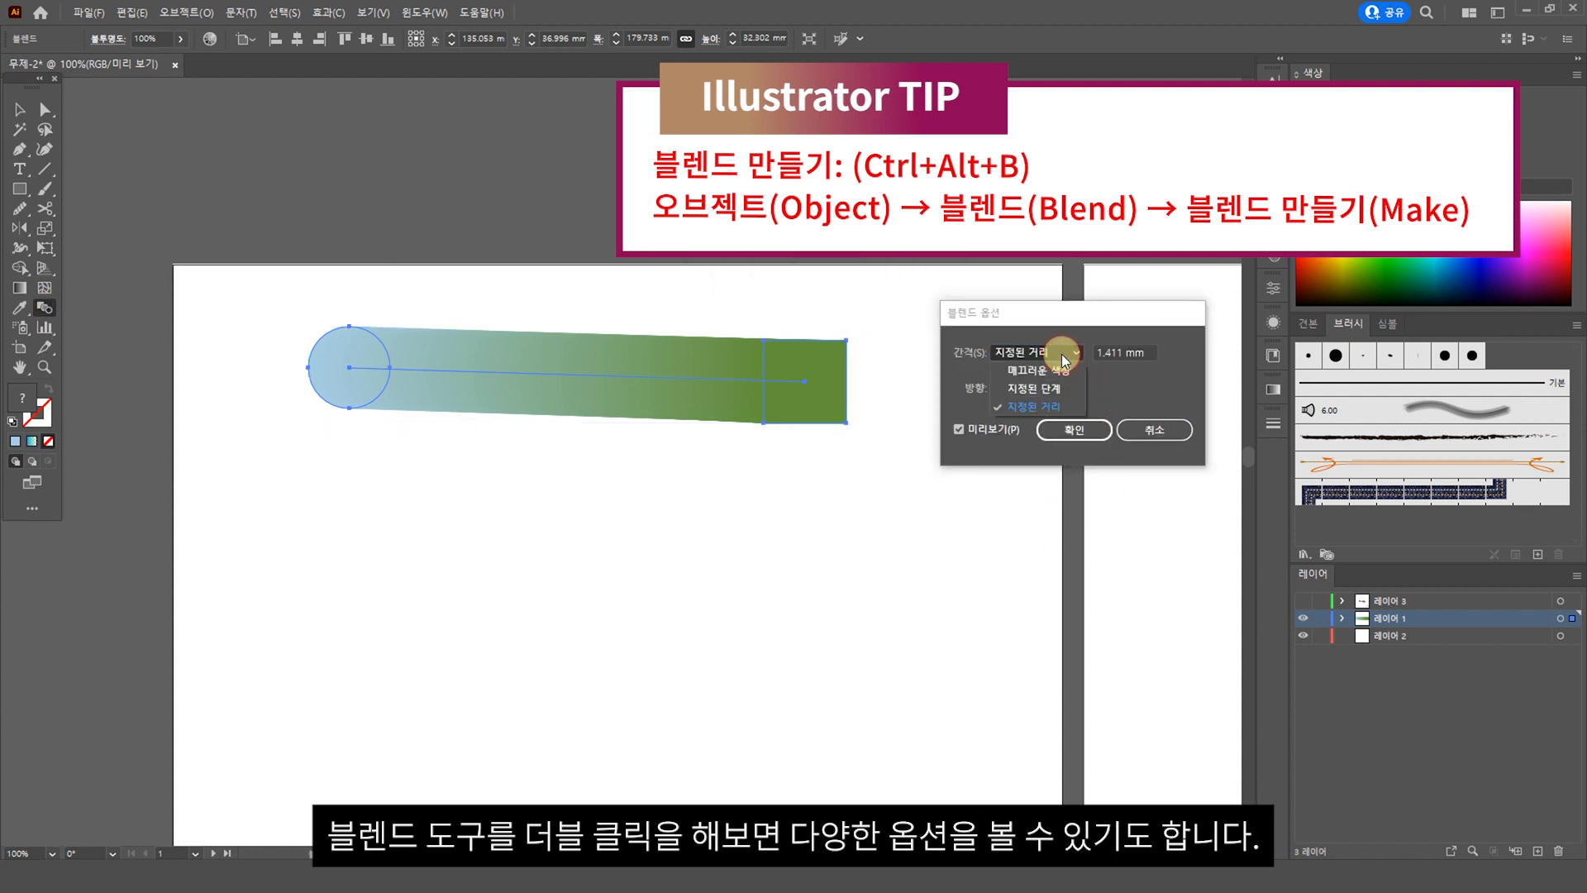
left_click(1050, 370)
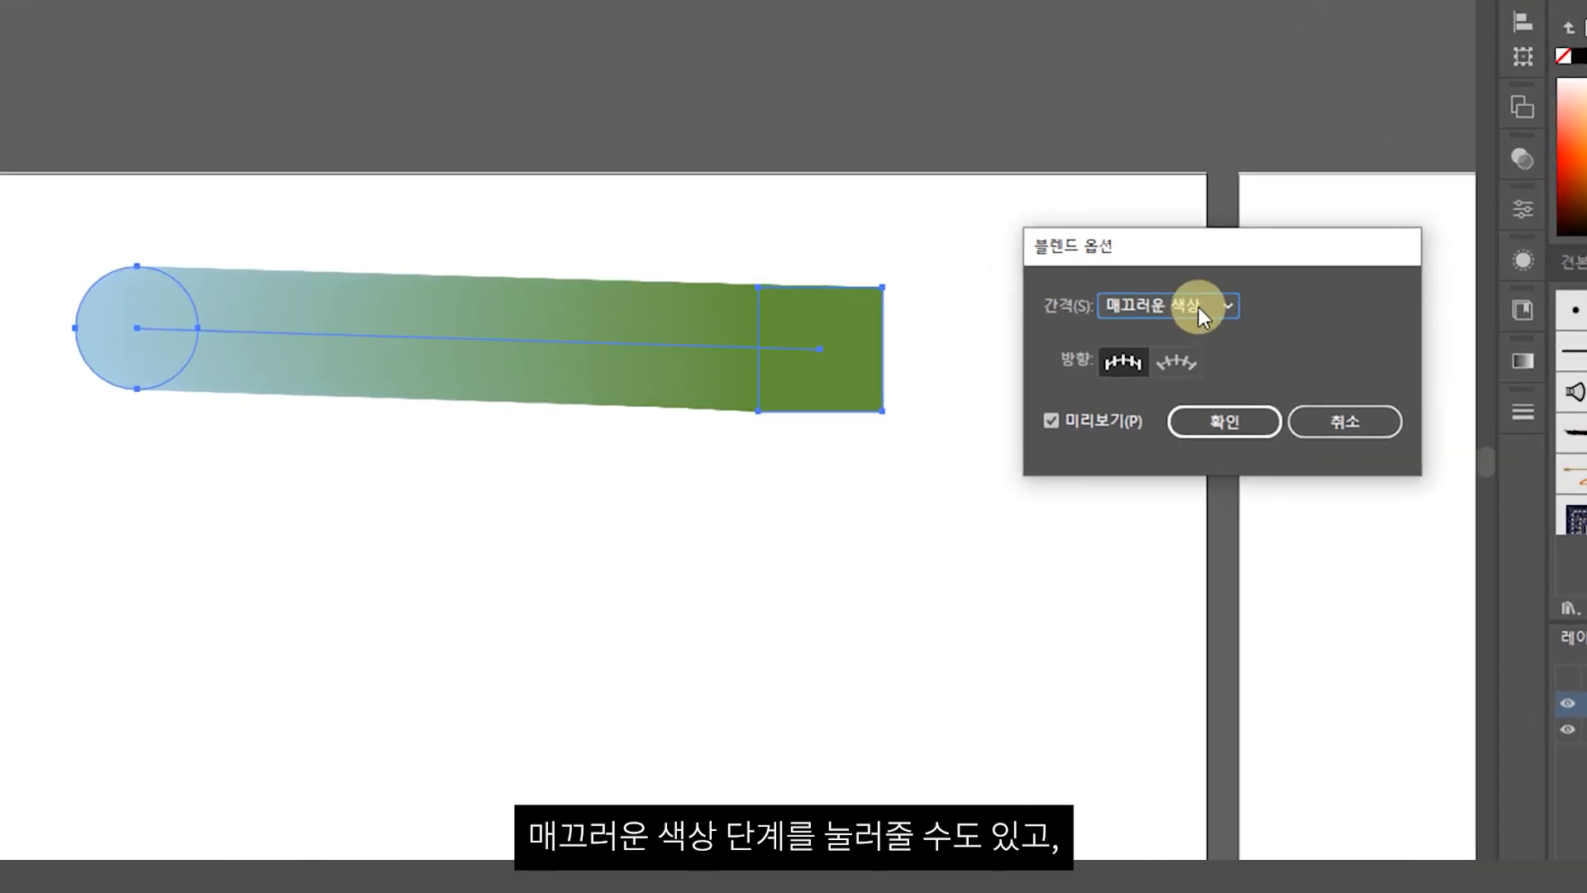
Preview the blend with Specified Steps spacing, using 4 steps between the two shapes
left_click(1056, 354)
left_click(1056, 384)
left_click_drag(1307, 305, 1229, 313)
type("10")
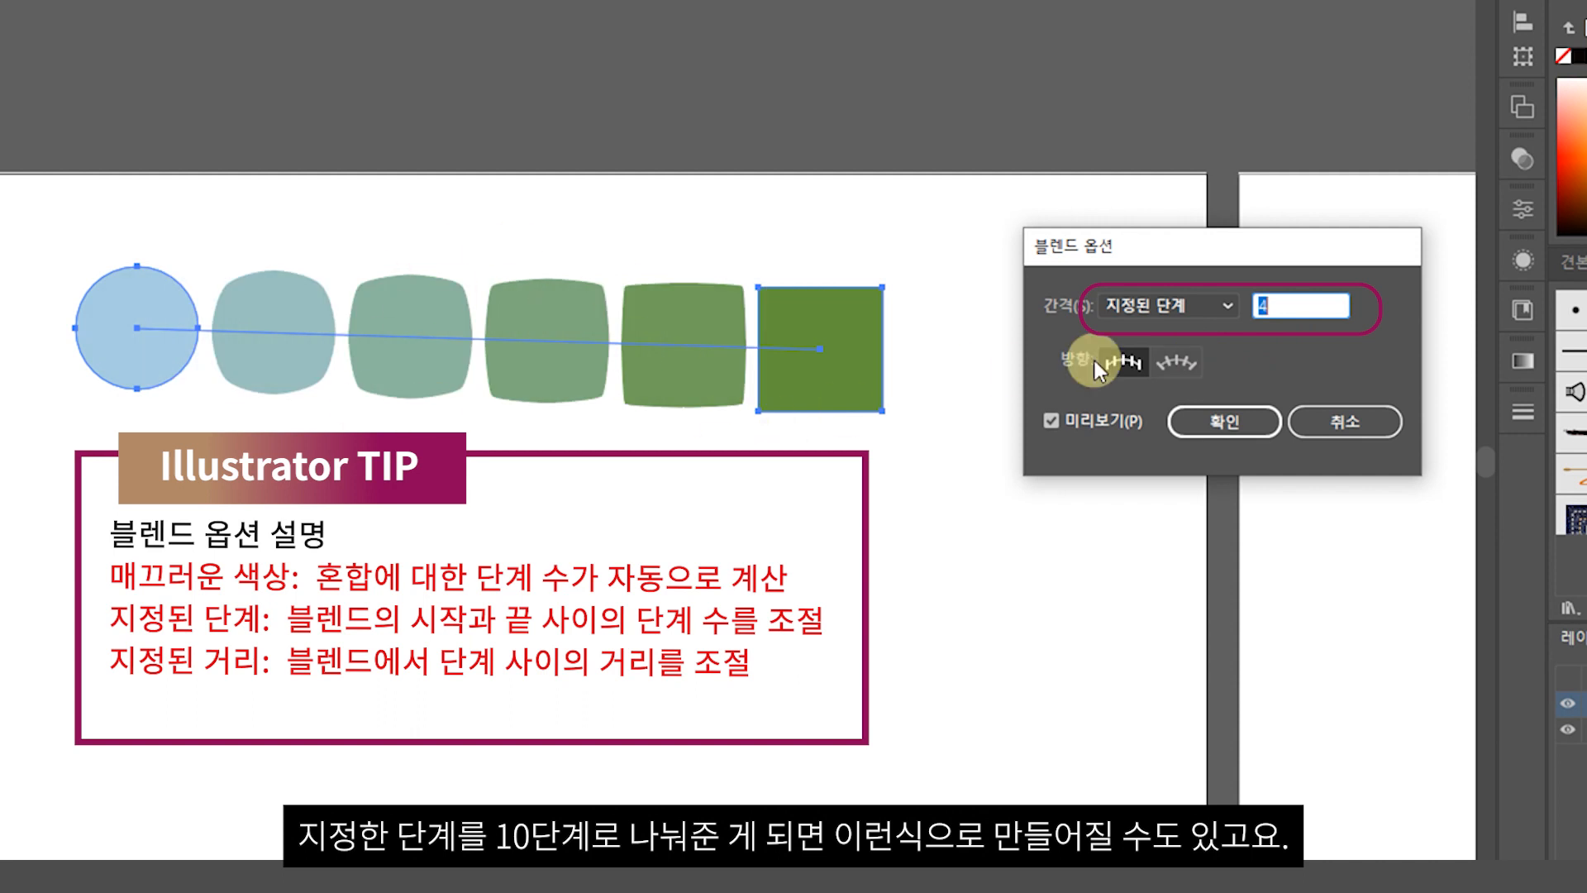
Preview the blend with Specified Distance spacing set to 27 mm
left_click(1184, 306)
left_click(1184, 383)
scroll(1297, 305, "up", 12)
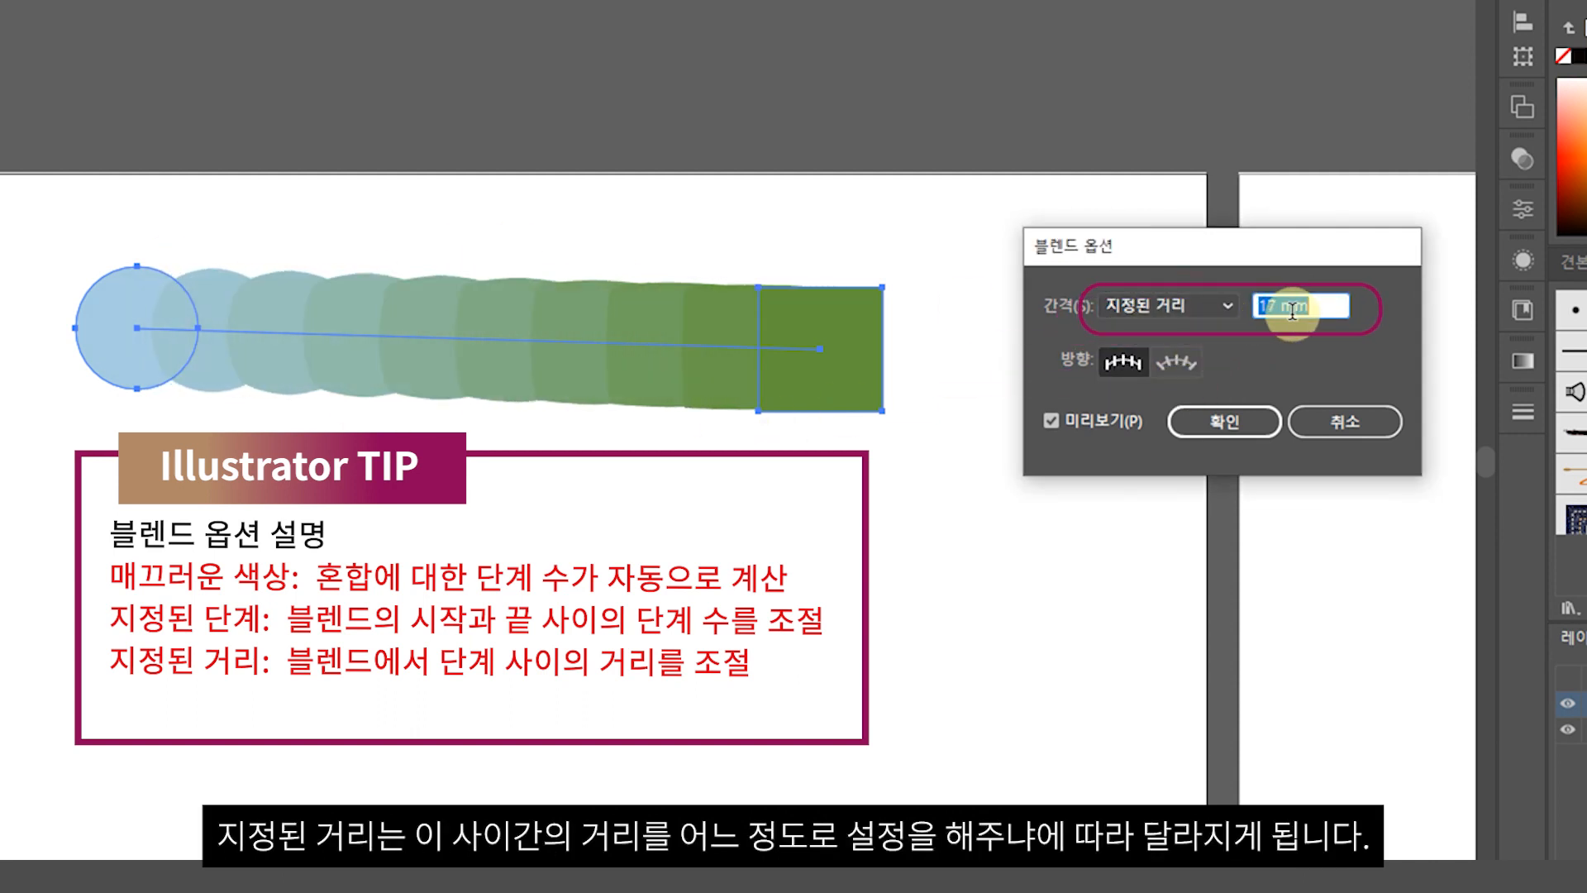
scroll(1293, 311, "up", 12)
scroll(1292, 318, "down", 2)
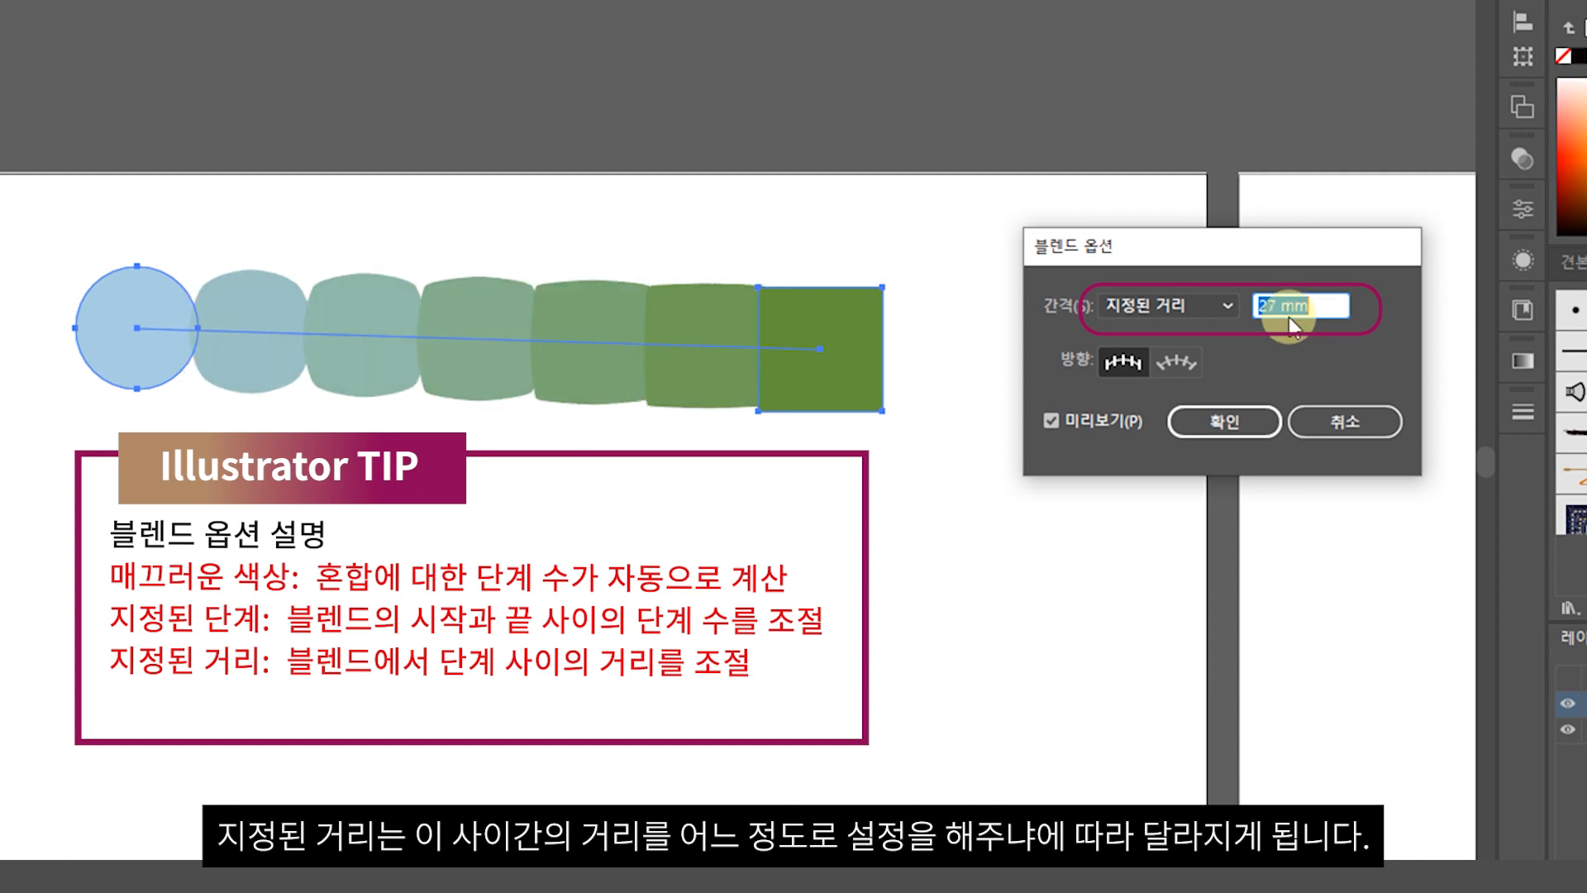
Set the blend spacing to Specified Steps with 4 steps and apply the blend options
left_click(1221, 316)
left_click(1193, 359)
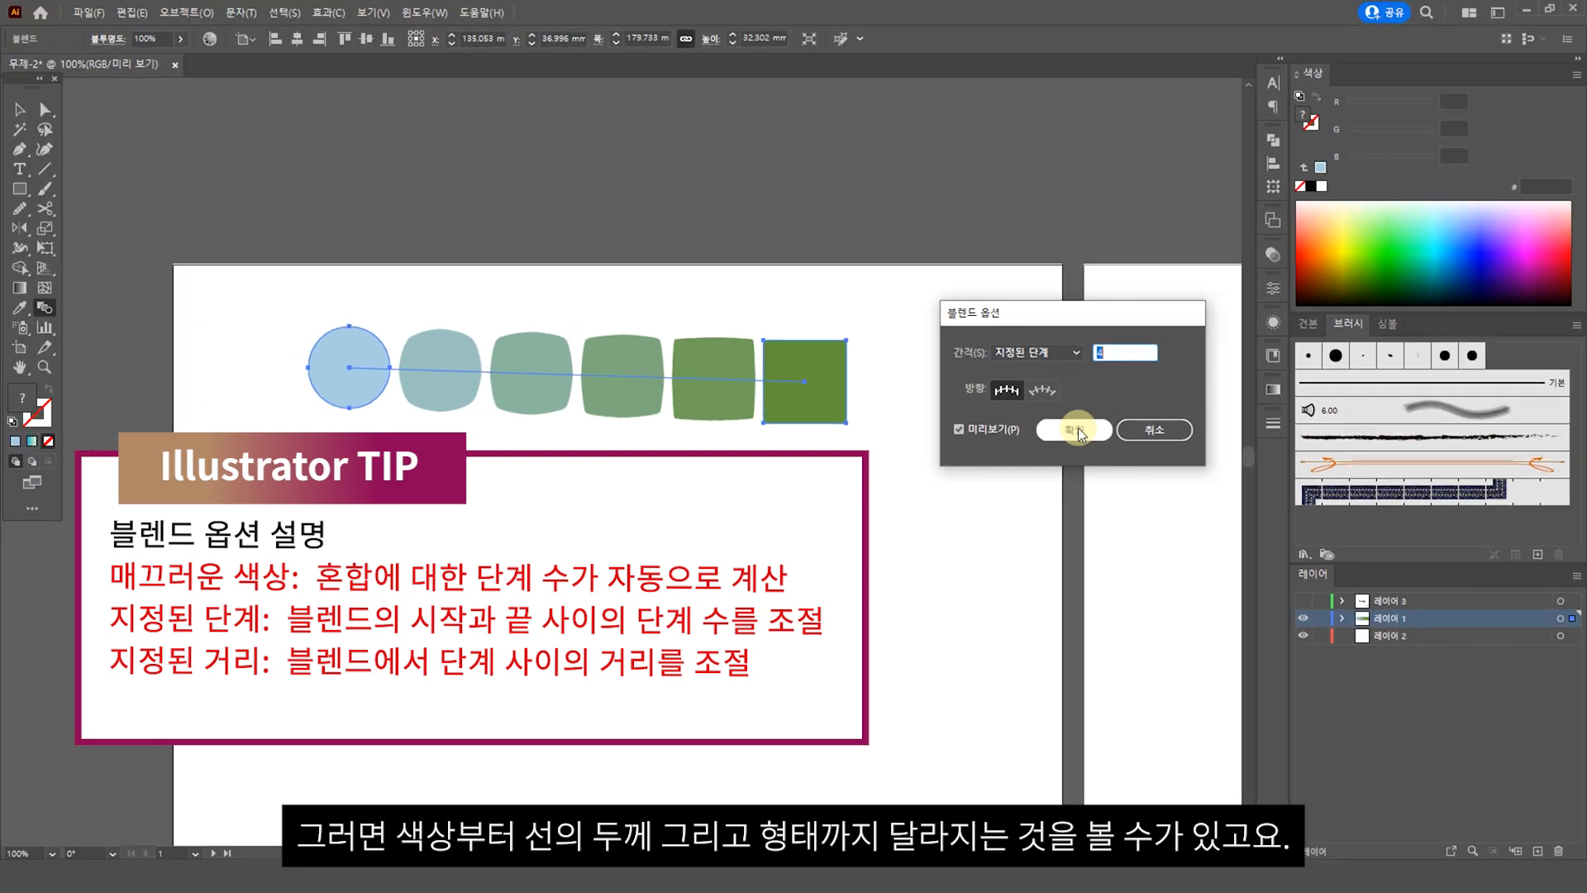
left_click(1232, 422)
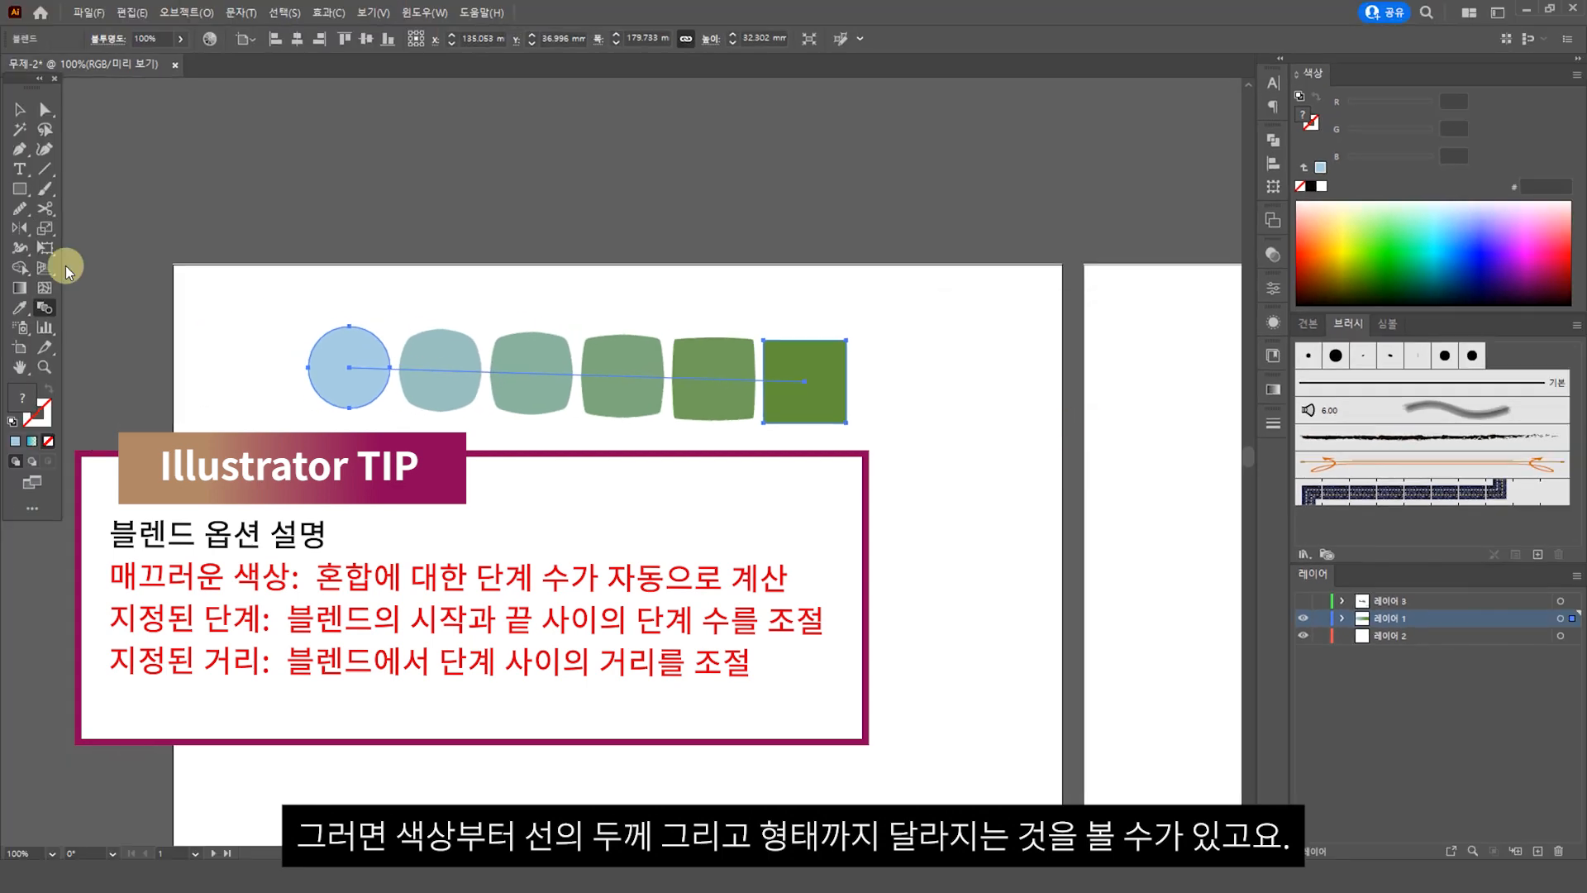
Isolate the blend, shift its green end square slightly, and exit isolation mode
left_click(754, 473)
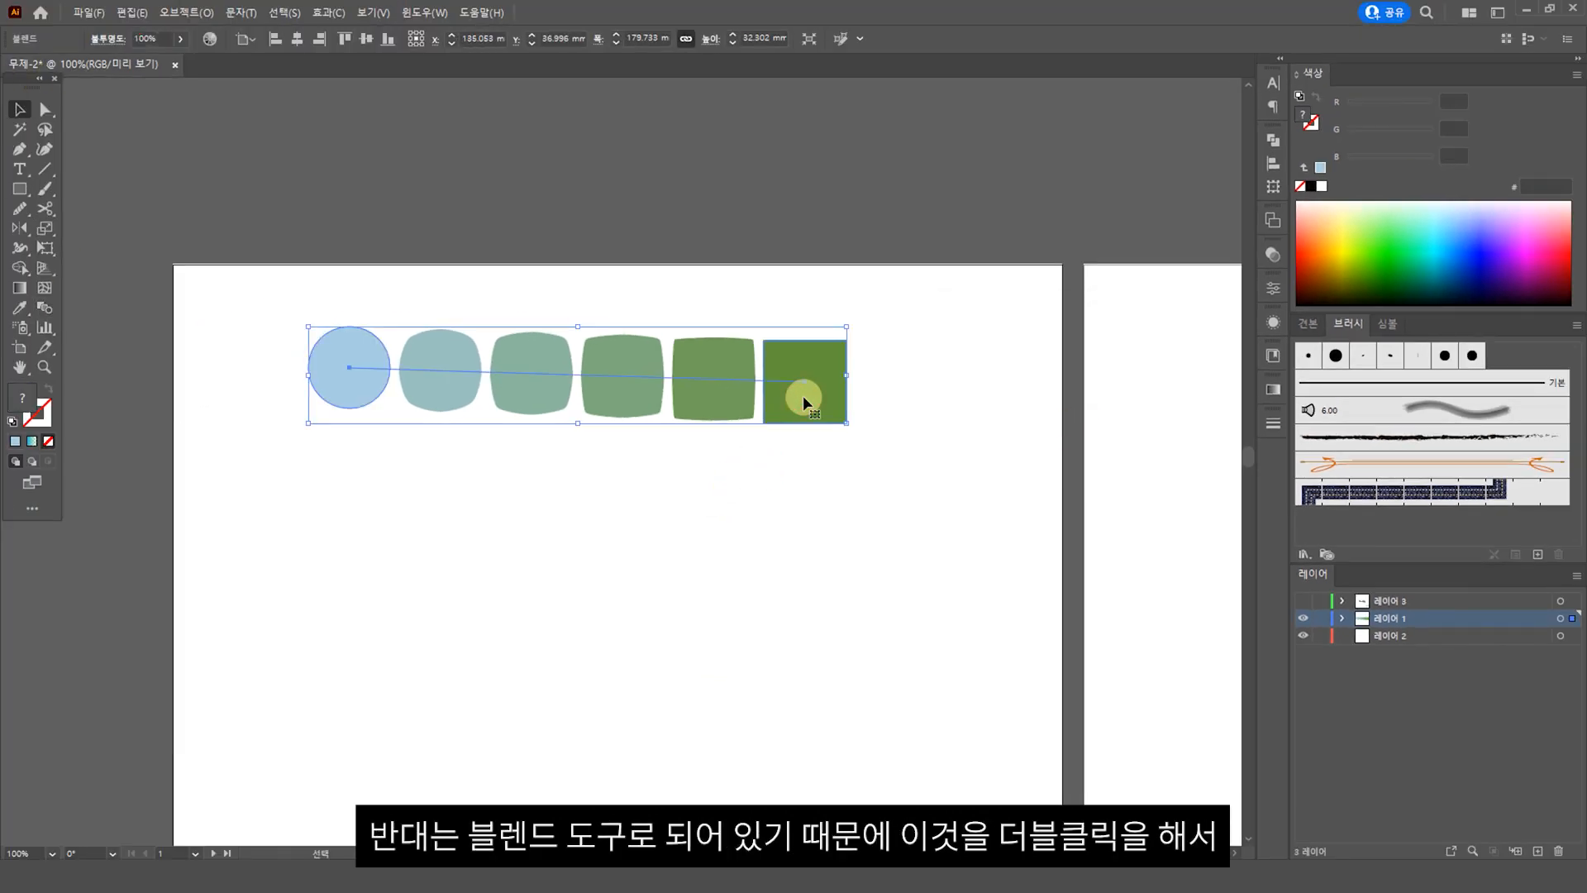
double_click(804, 400)
left_click_drag(810, 404, 823, 389)
double_click(716, 463)
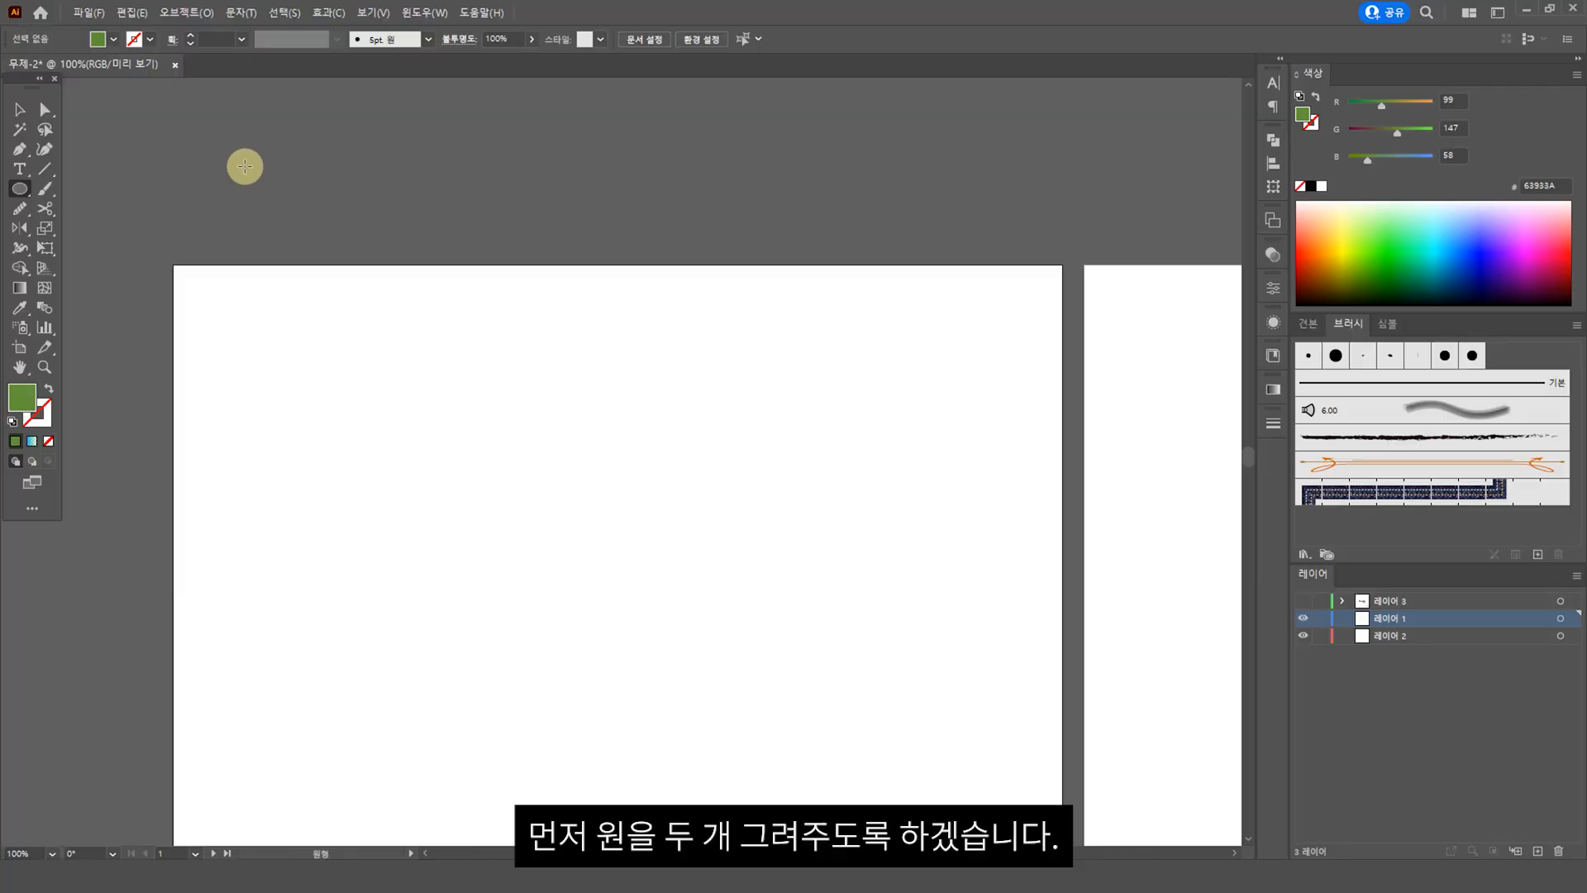
Draw a green circle about 42 mm in diameter near the artboard's upper-left edge and place a copy level with it on its right
mouse_move(244, 153)
left_mouse_down()
mouse_move(354, 223)
mouse_move(369, 277)
left_mouse_up()
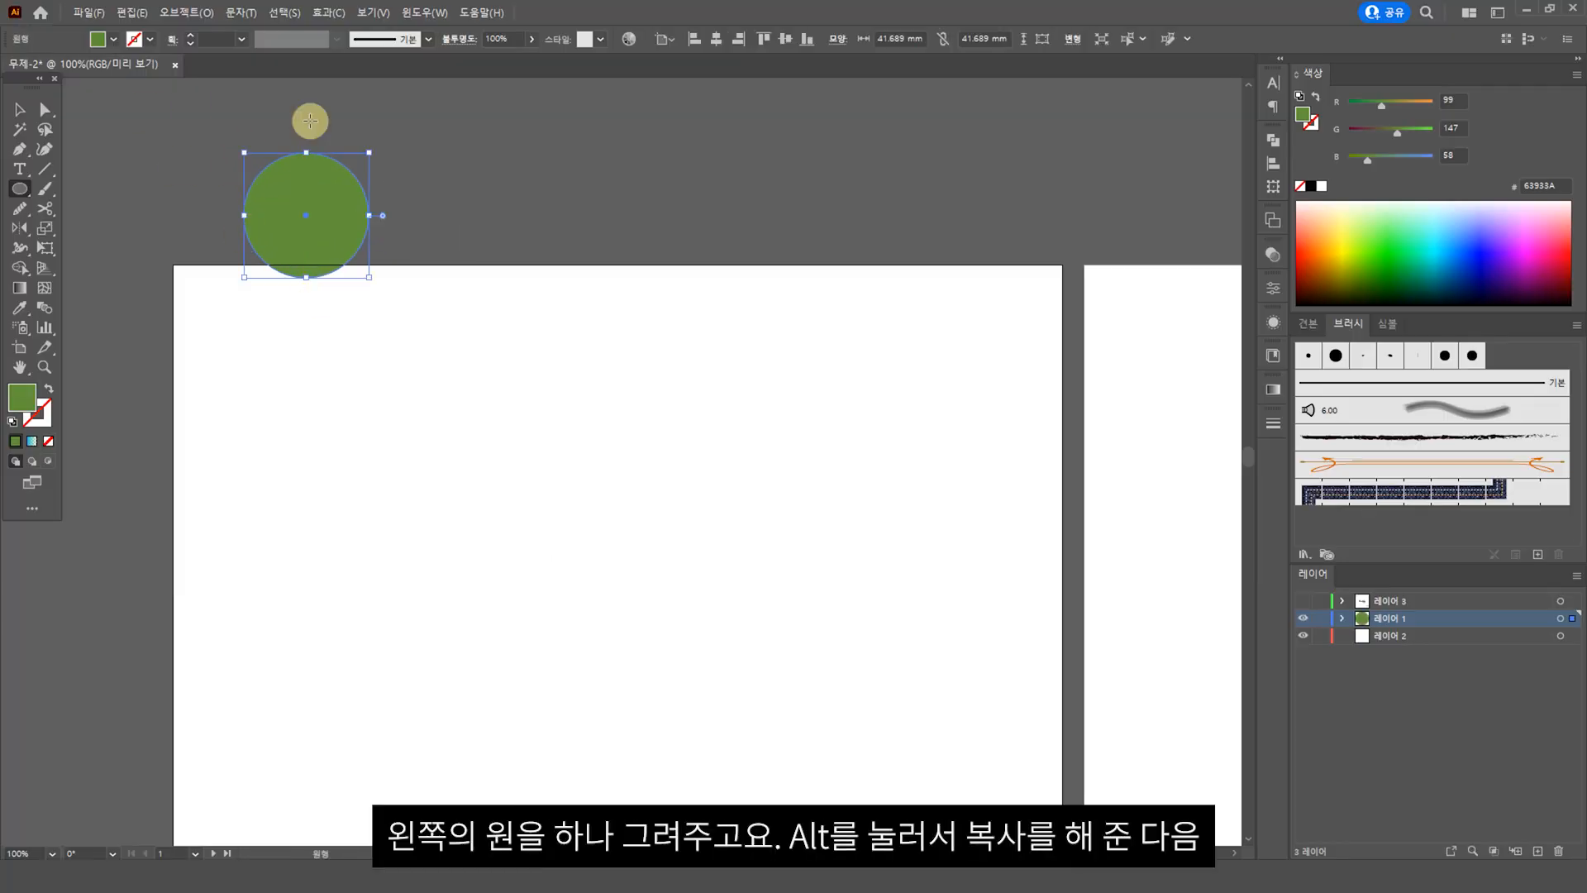
left_click(20, 109)
left_click_drag(335, 246, 647, 245)
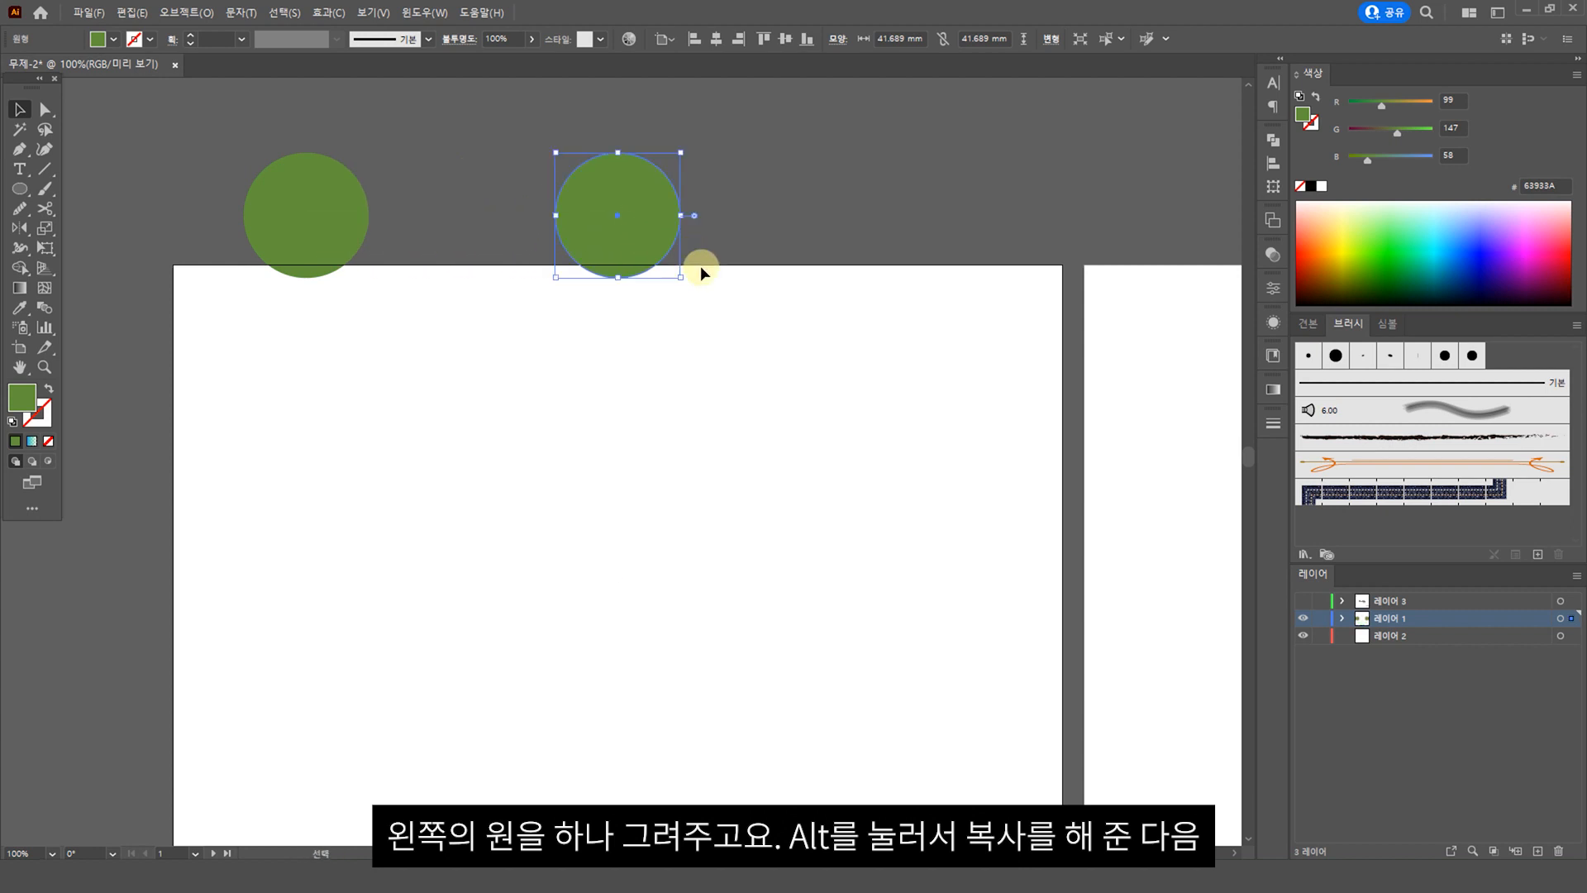
Move both green circles straight up so they sit clear of the artboard, and deselect them
scroll(662, 258, "up", 2)
left_click_drag(783, 232, 206, 319)
left_click_drag(327, 320, 328, 269)
left_click(460, 319)
Fill the left circle with a linear gradient from blue to light green 2AFF4A at 0% opacity
left_click(306, 273)
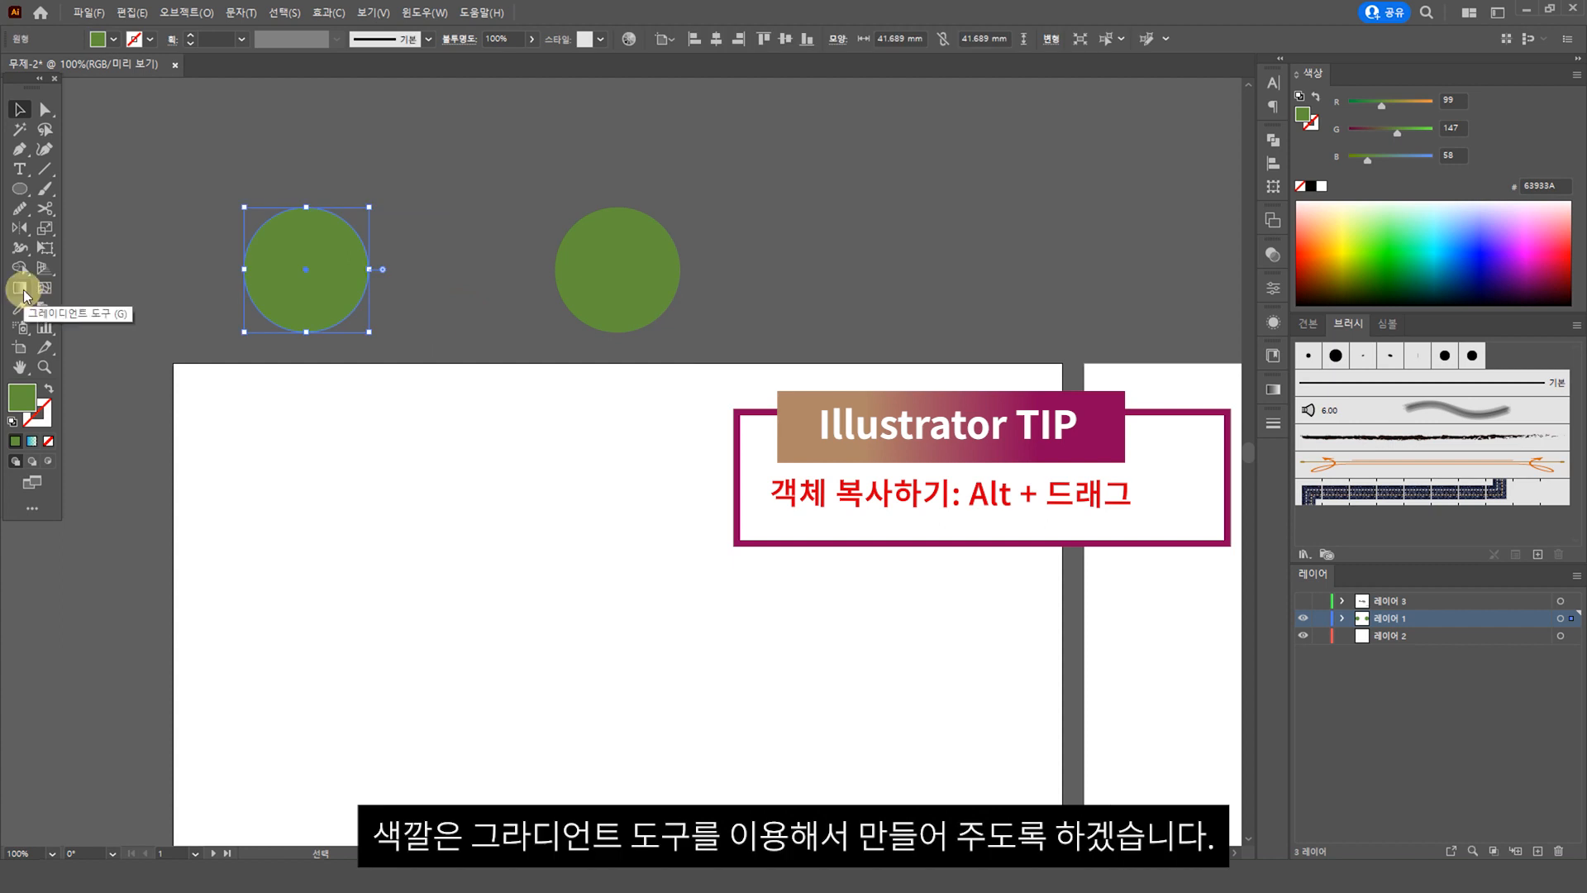
double_click(20, 288)
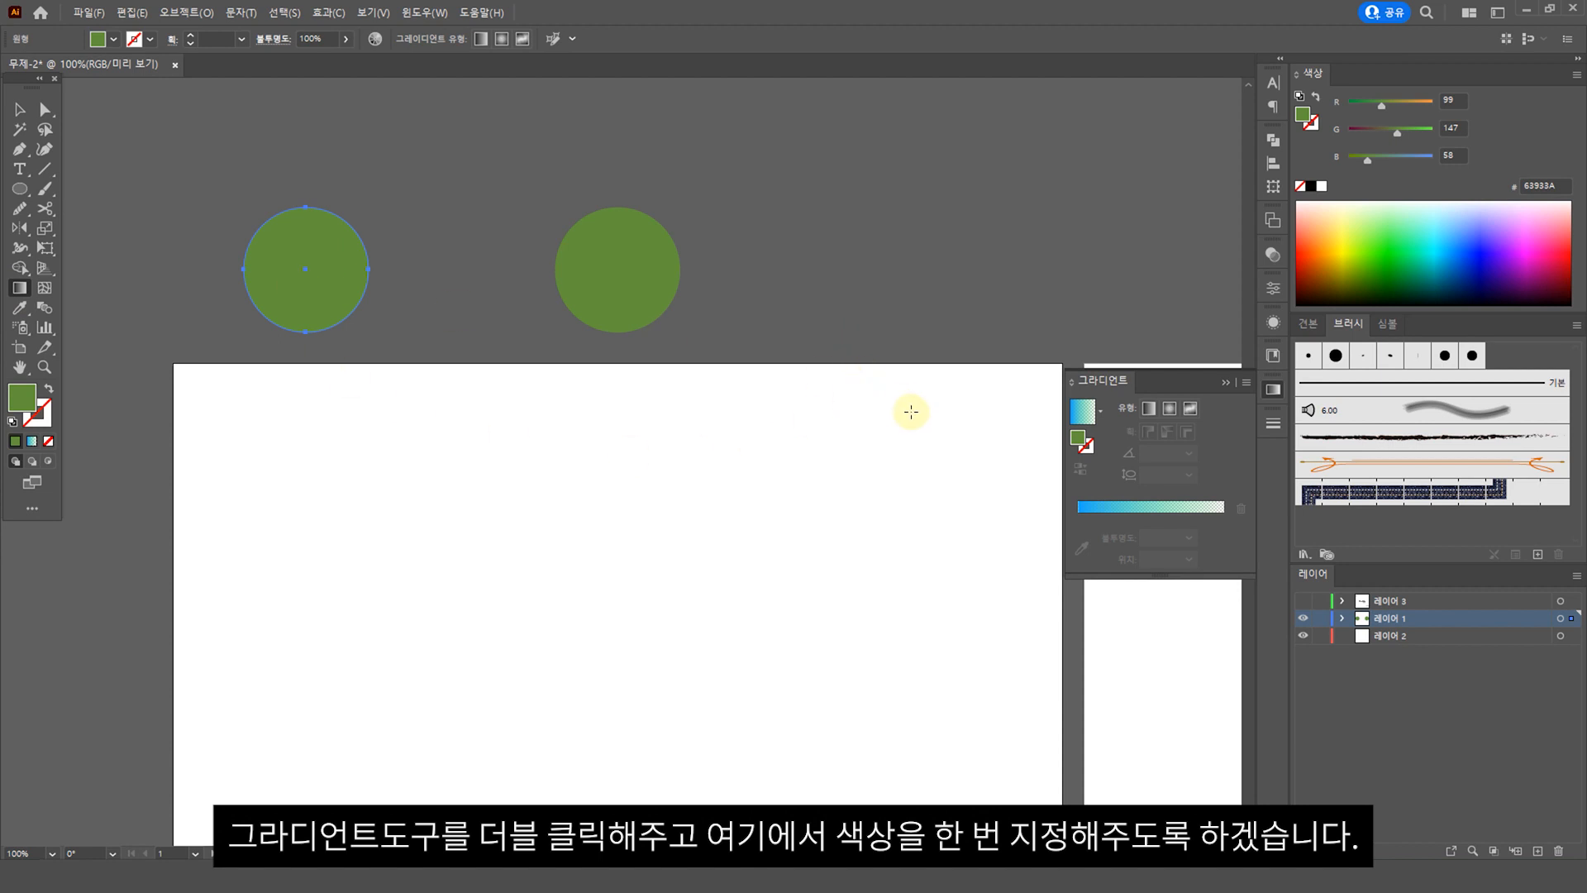
left_click(1080, 518)
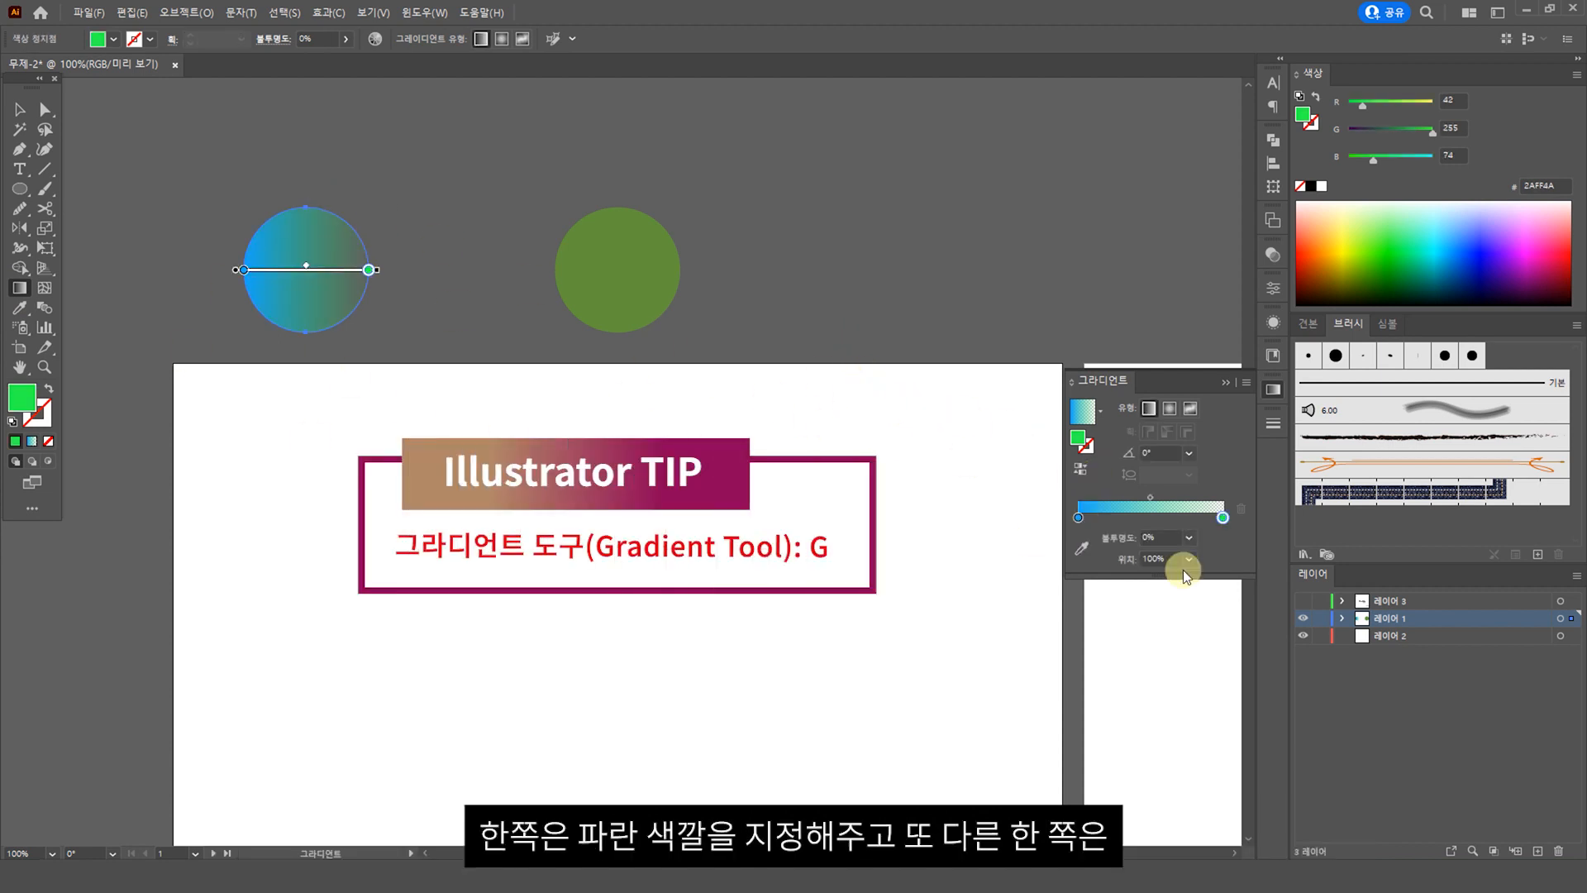
double_click(1224, 520)
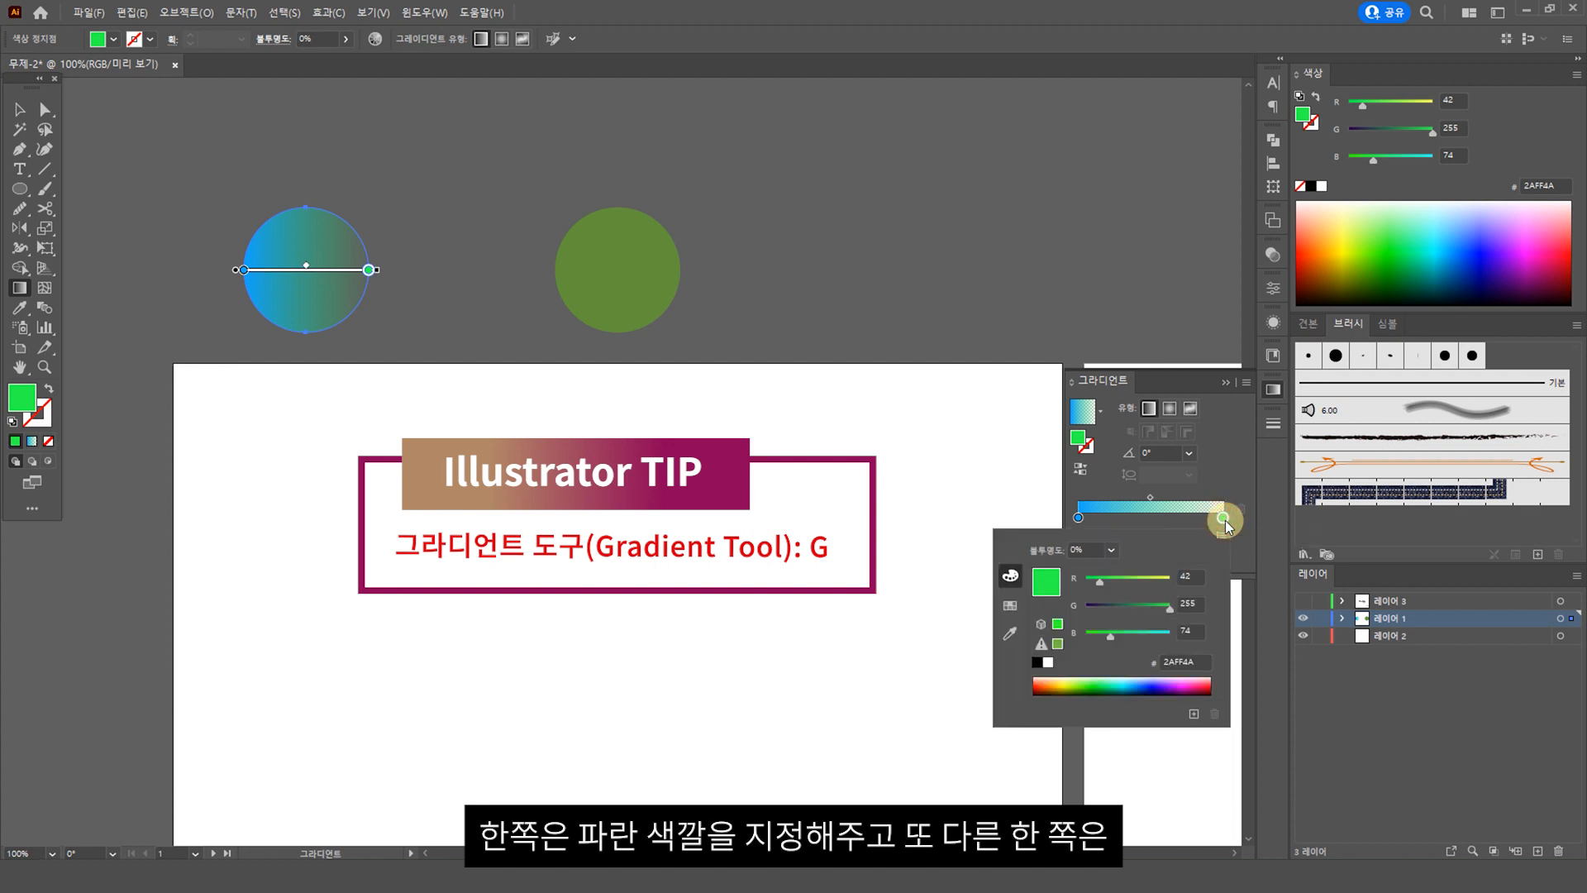
left_click(1225, 521)
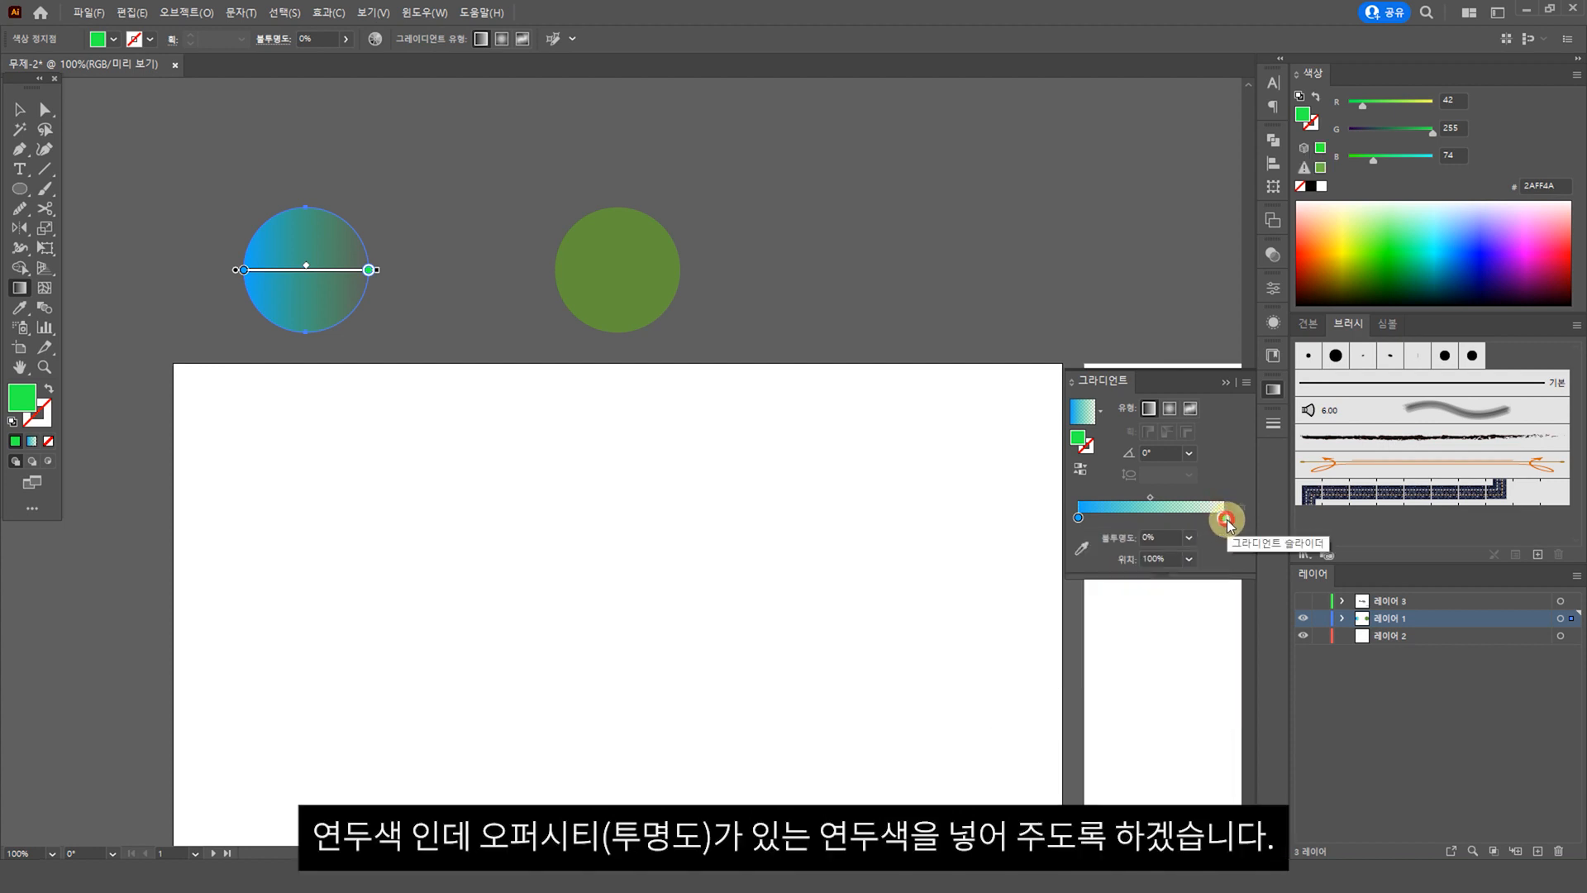
left_click(19, 108)
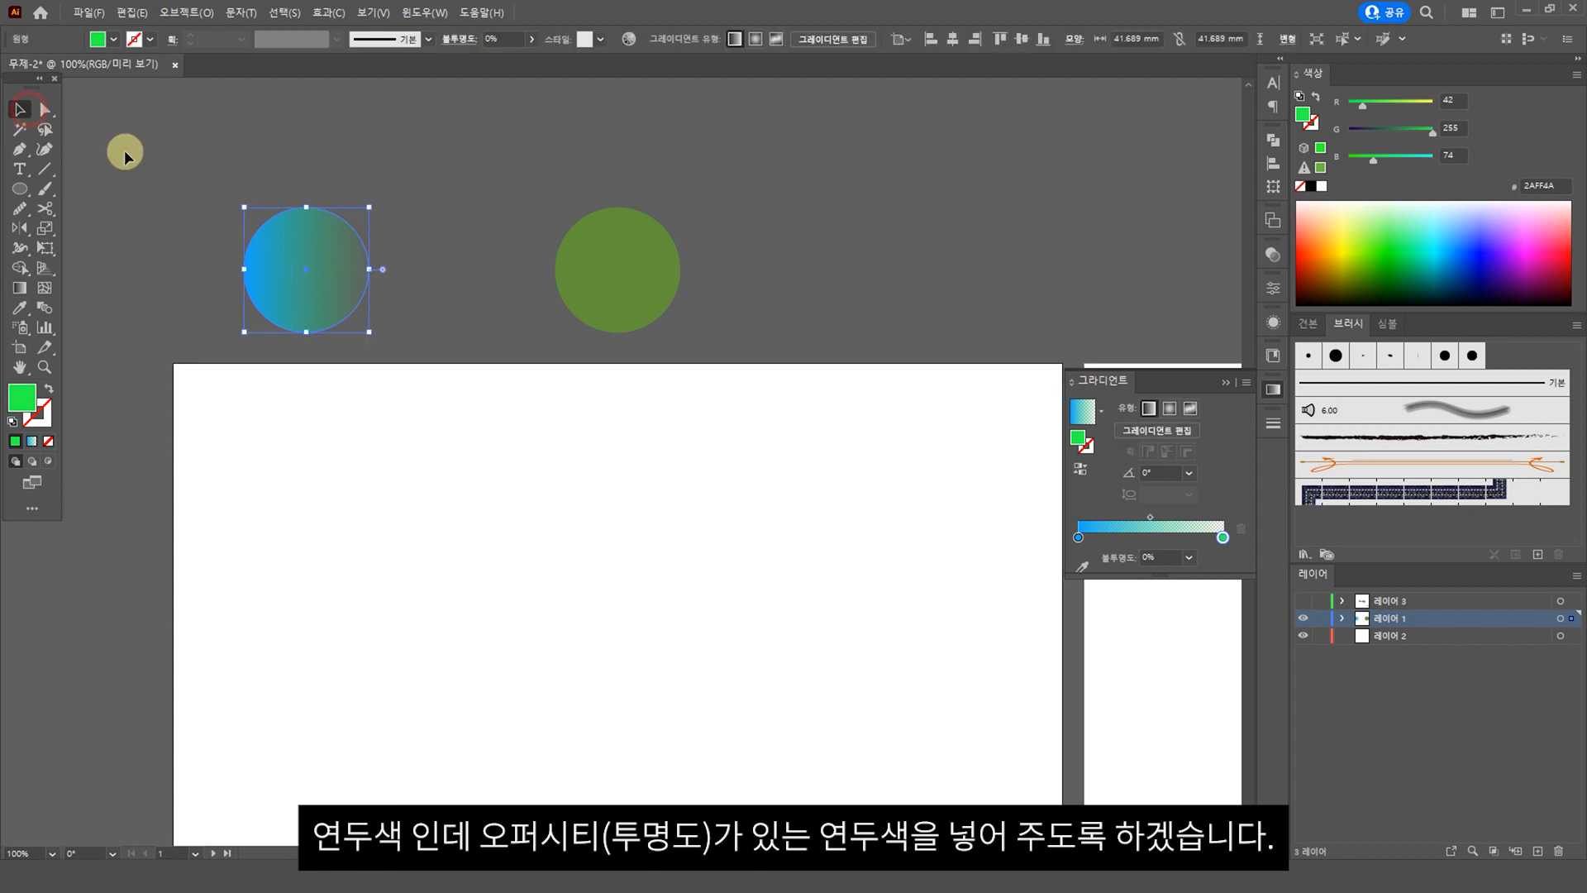
left_click(484, 284)
Copy the left circle's gradient fill to the right circle with the Eyedropper tool
left_click(622, 293)
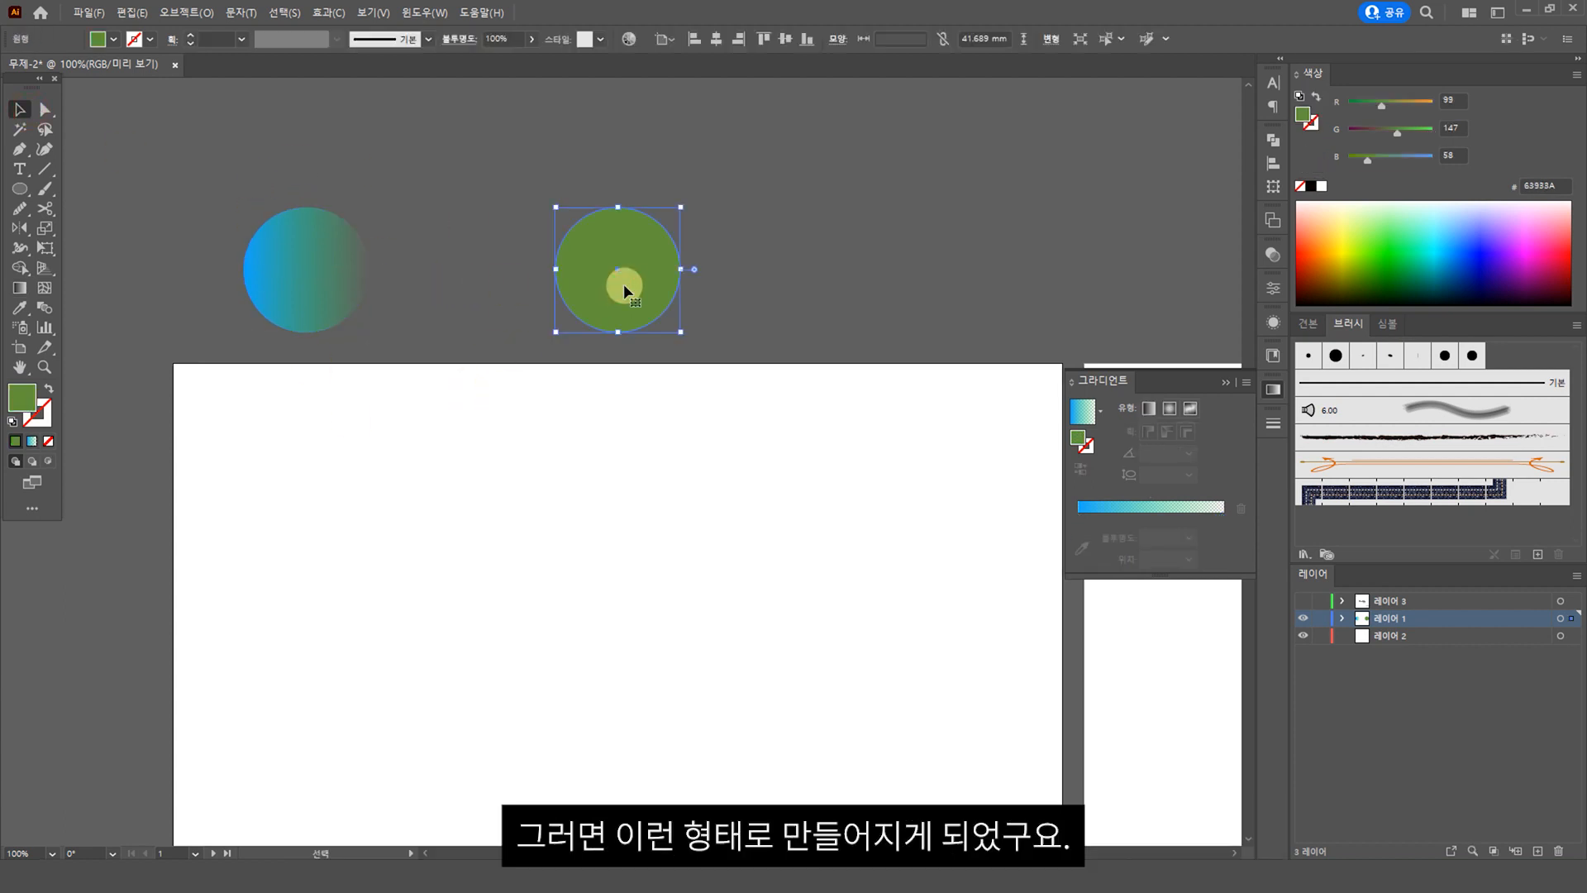
key("i")
left_click(341, 263)
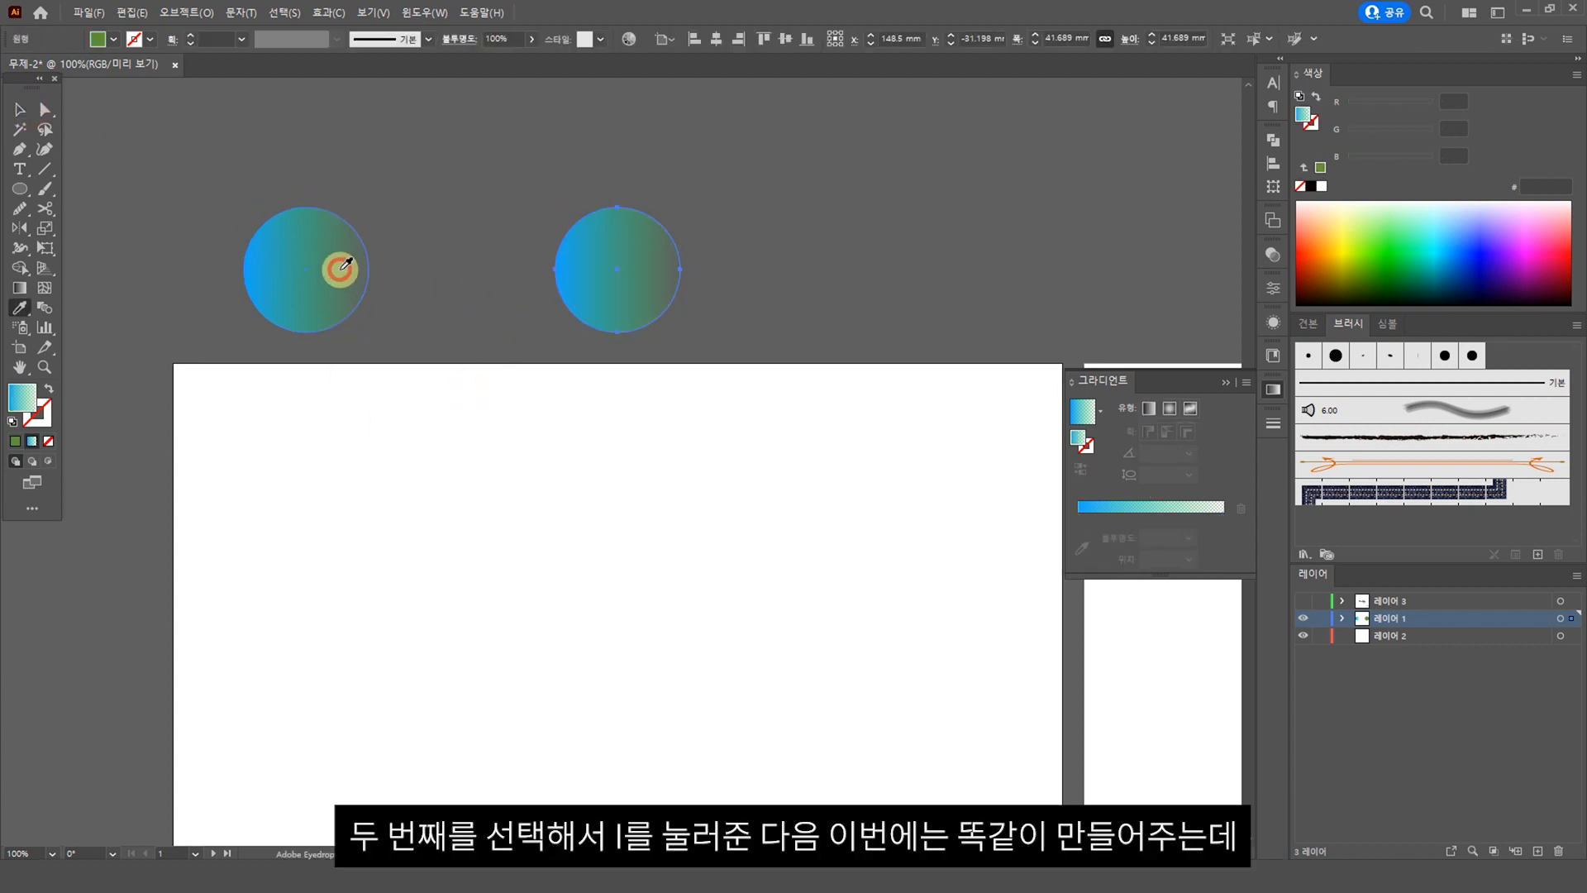
key("v")
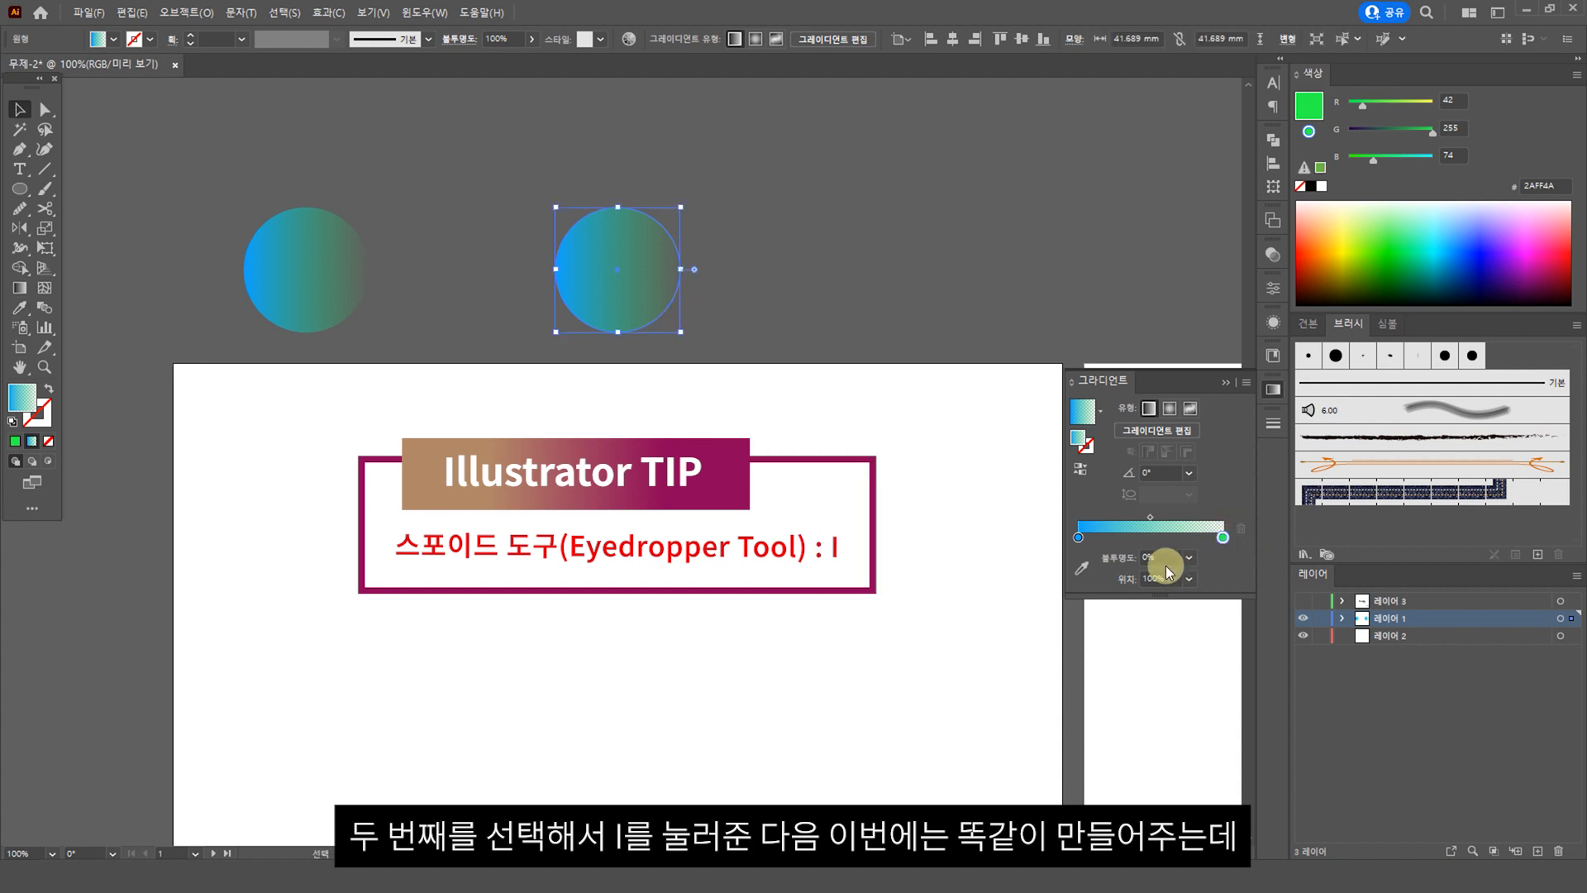
Recolor the opaque blue stop of the right circle's gradient to green 00AA3F and deselect the circle
left_click(1079, 537)
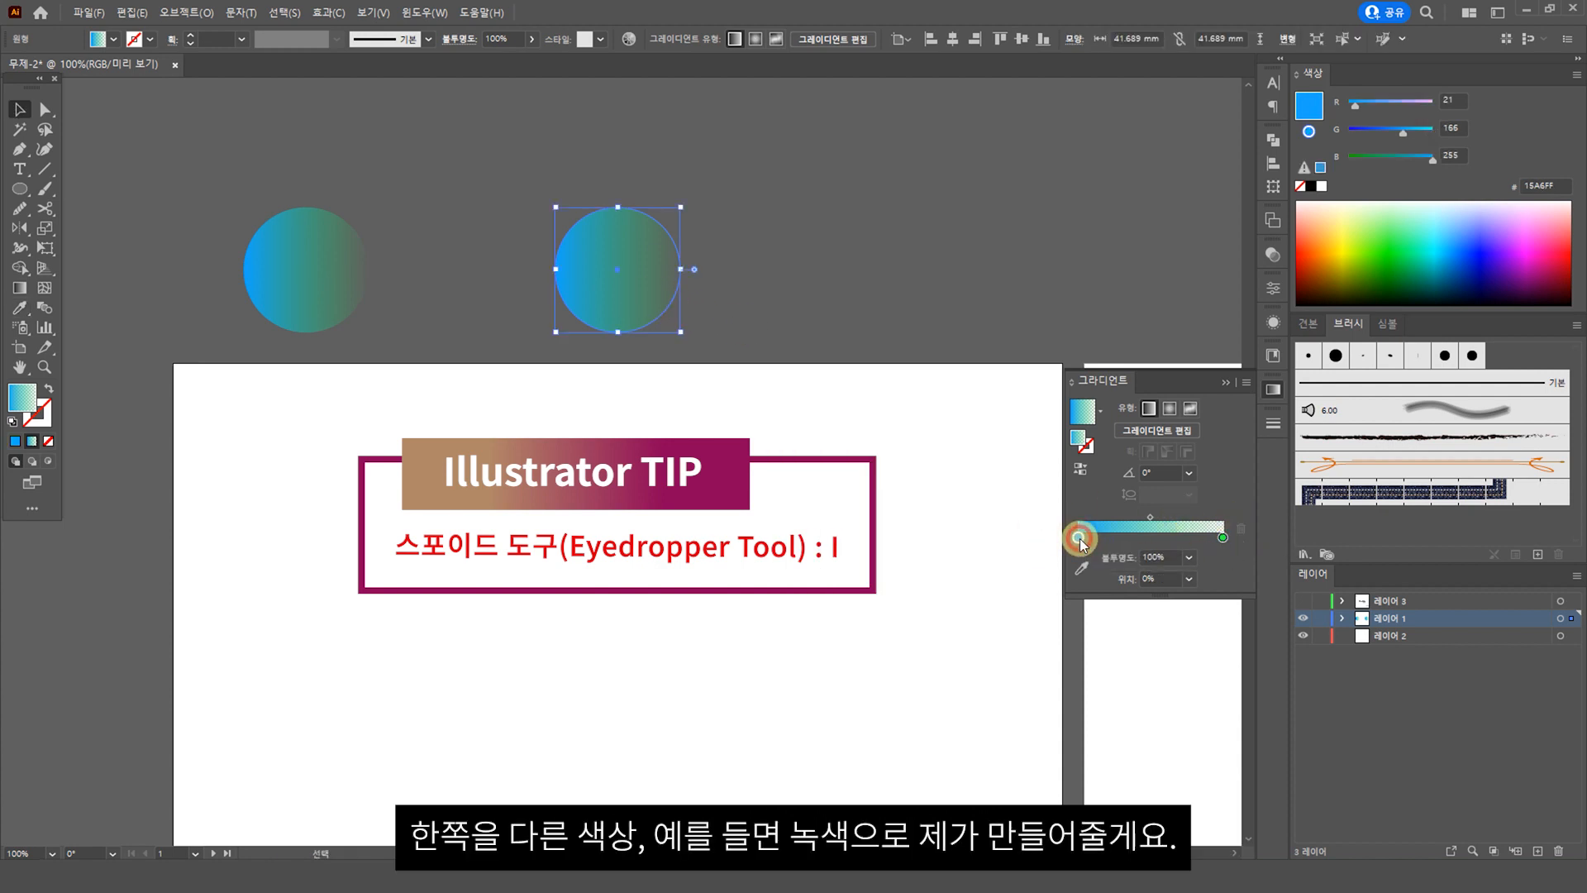
double_click(1079, 538)
left_click(1123, 701)
left_click(1107, 709)
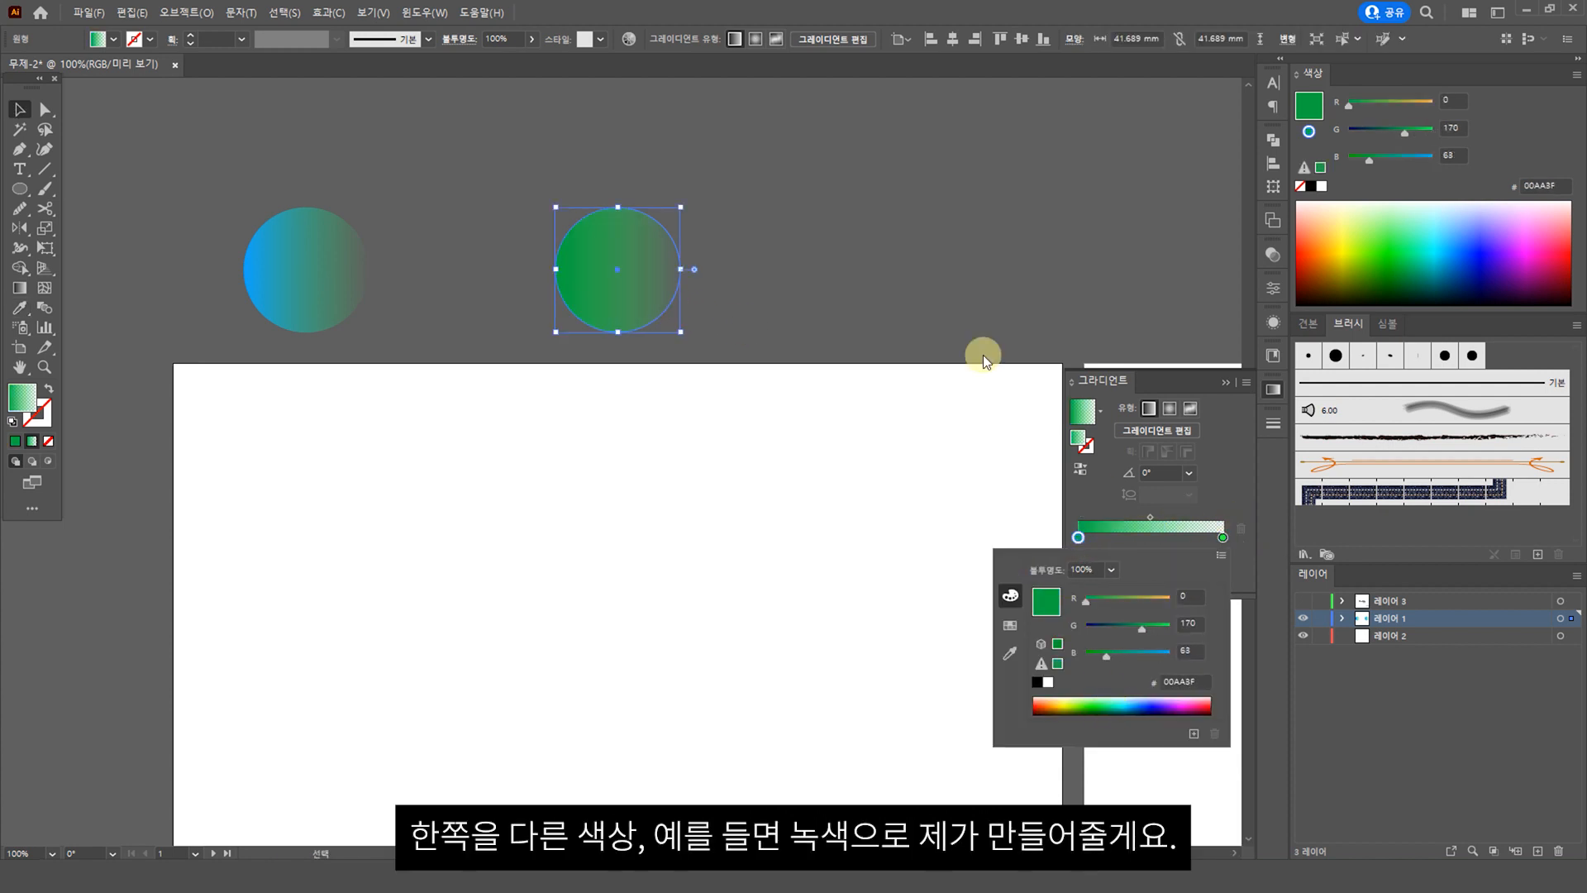
left_click(852, 192)
left_click(1222, 537)
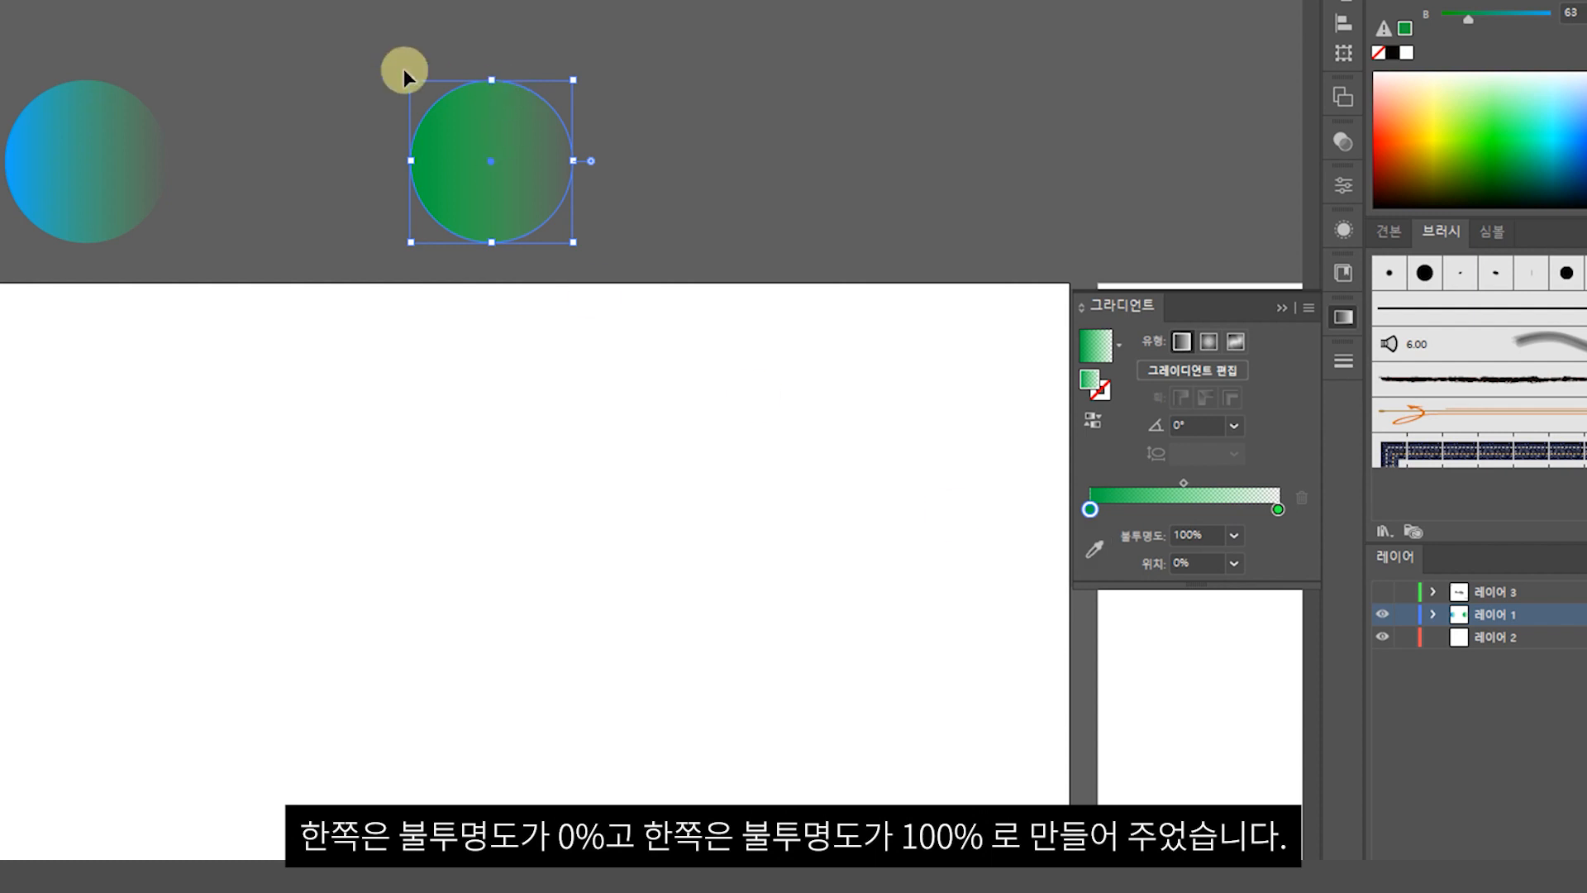
left_click(373, 64)
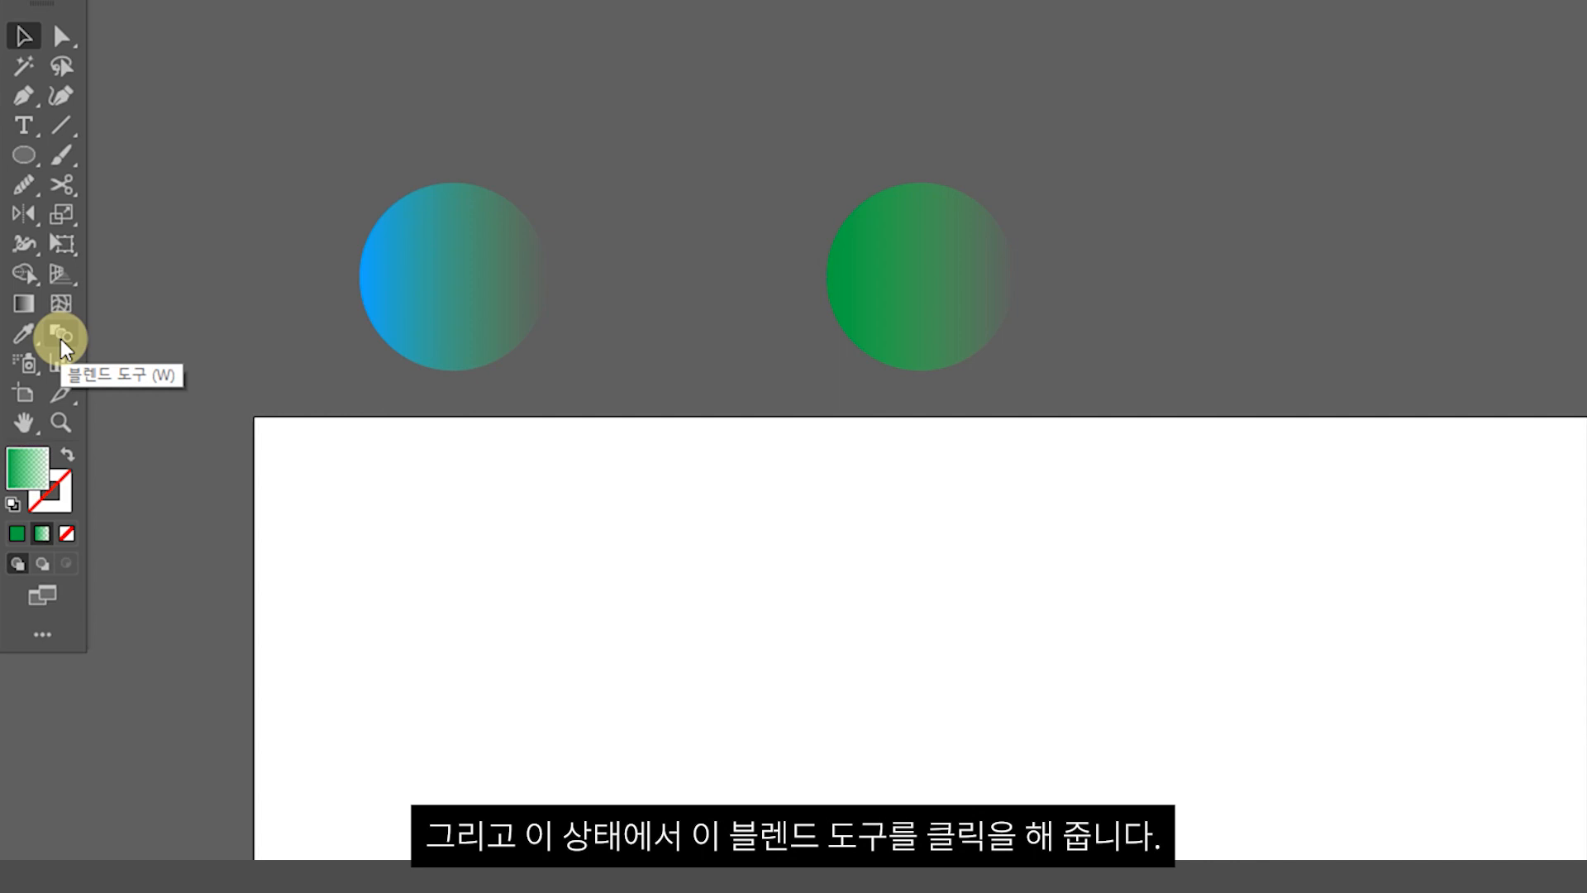
Blend the blue gradient circle into the green gradient circle with the Blend tool
left_click(60, 335)
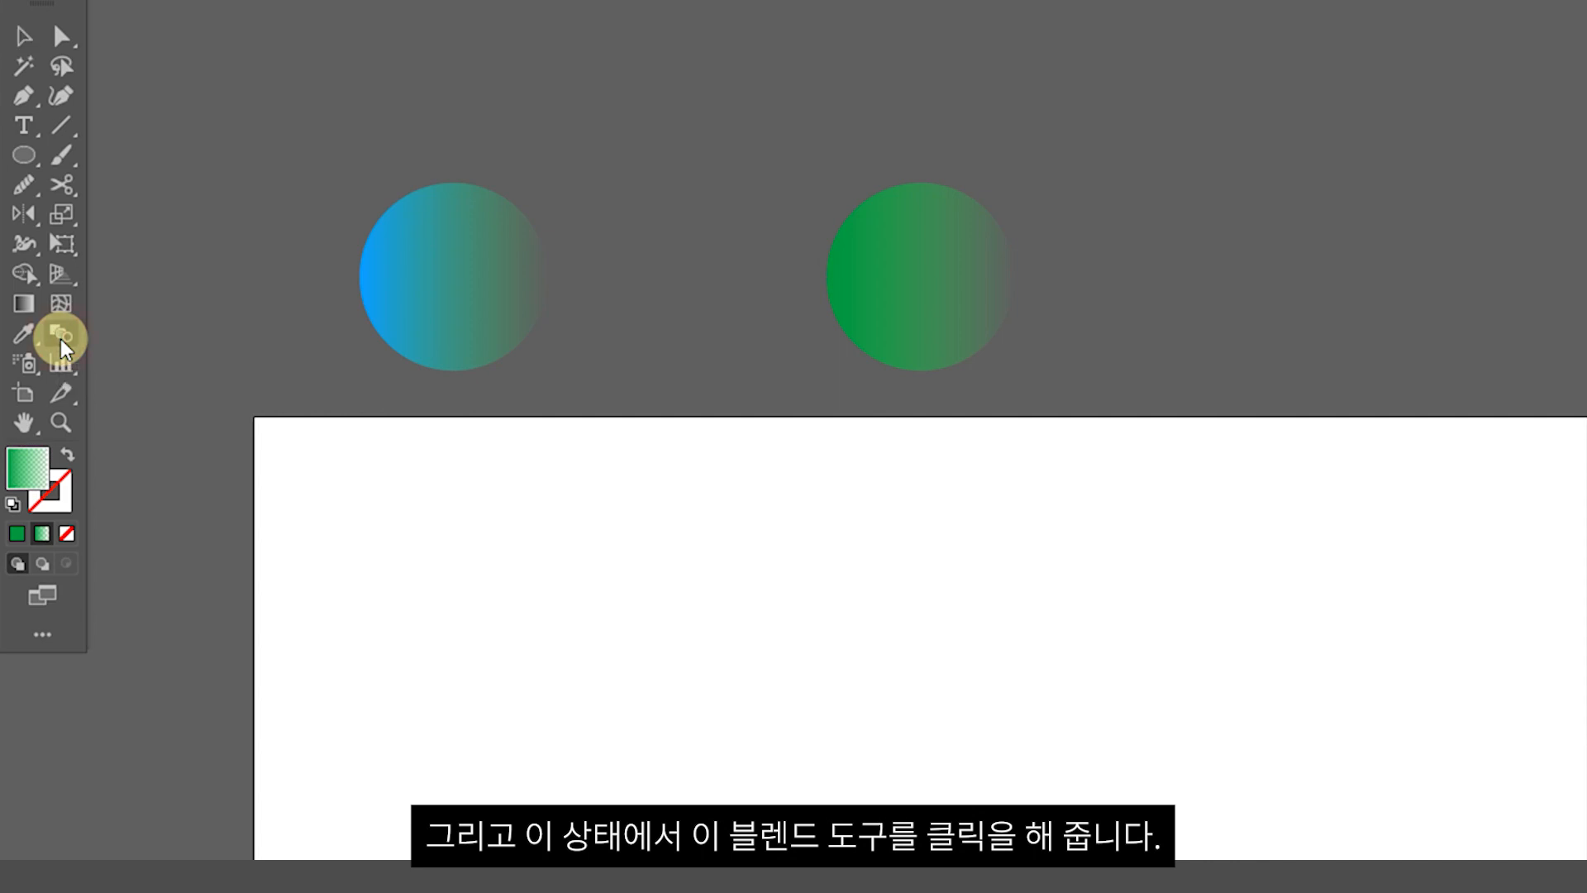
left_click(507, 335)
left_click(978, 353)
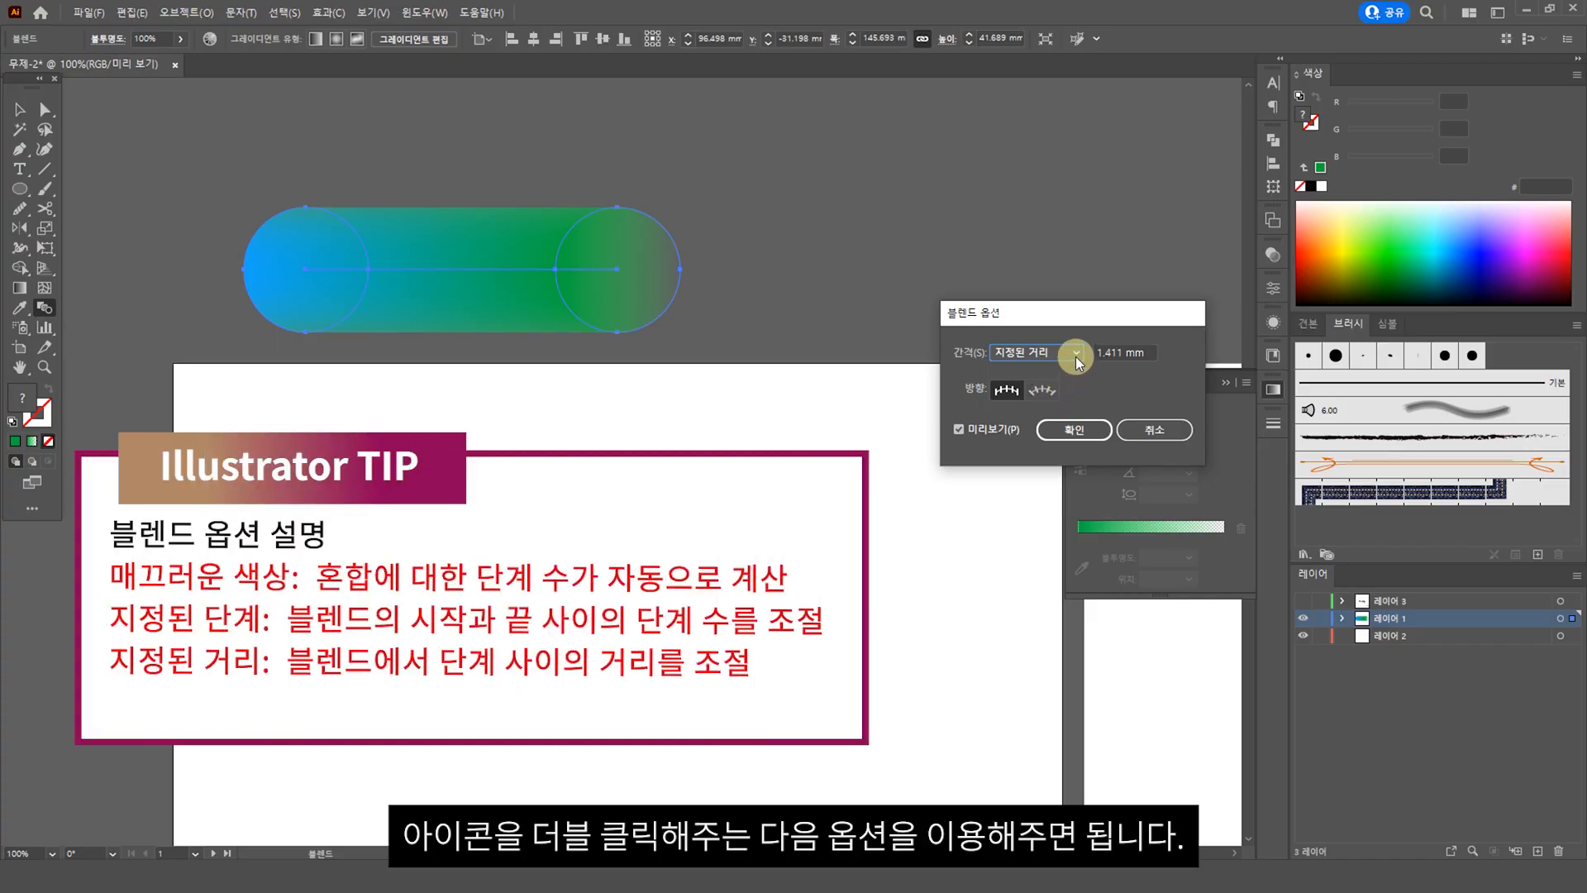
Set the gradient blend's spacing to a Specified Distance of 1 mm, apply it, and deselect the blend
left_click(1075, 355)
left_click(1058, 353)
key("Tab")
type("1")
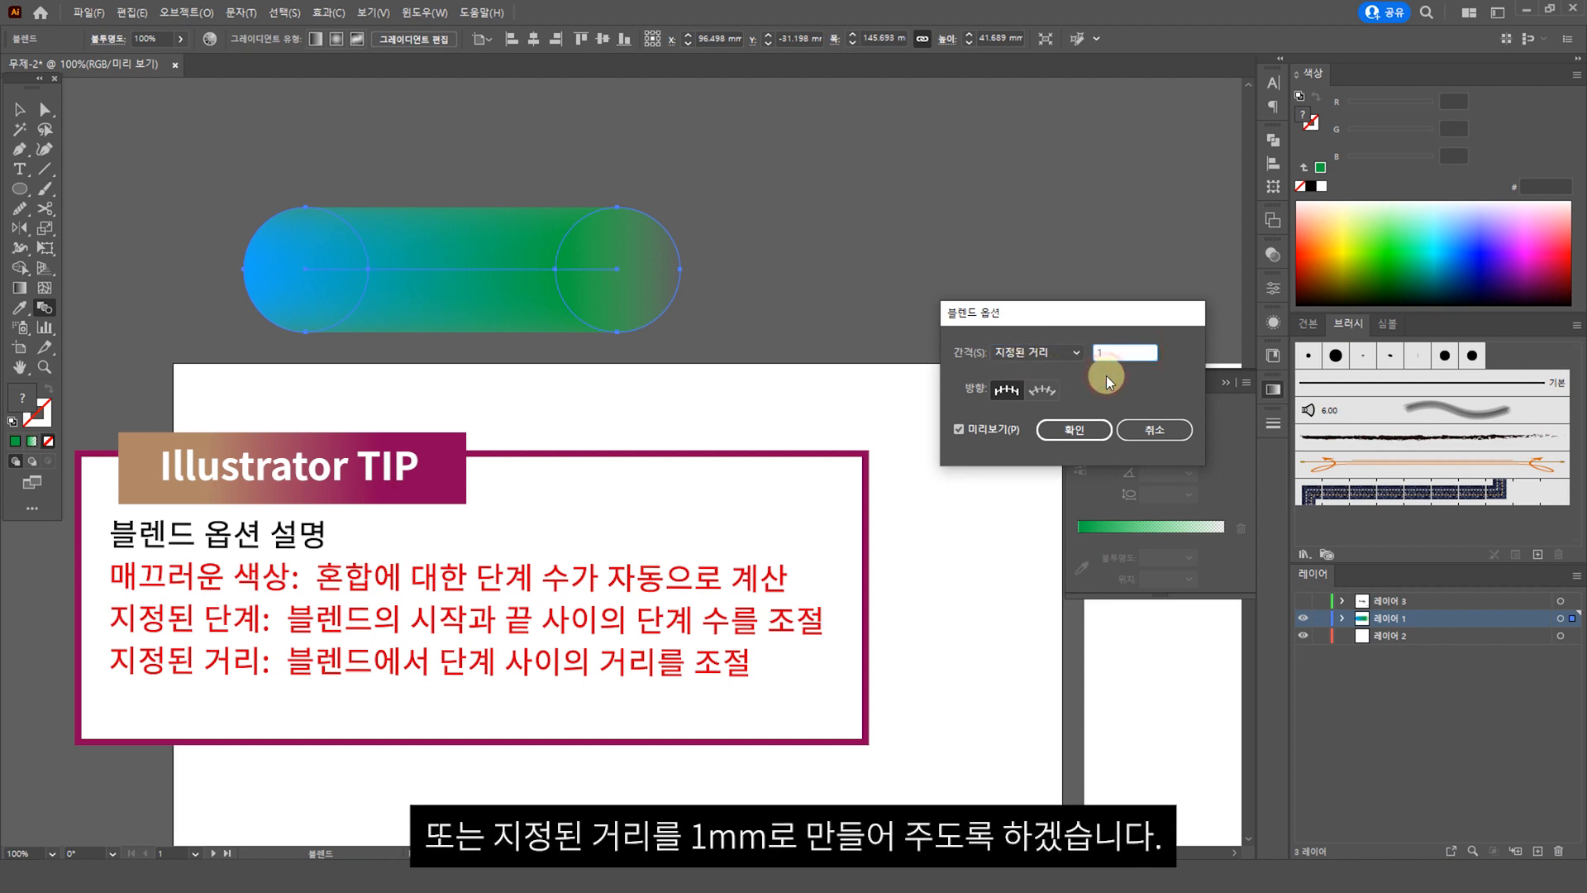
left_click(1080, 428)
left_click(21, 110)
key("ctrl+shift+a")
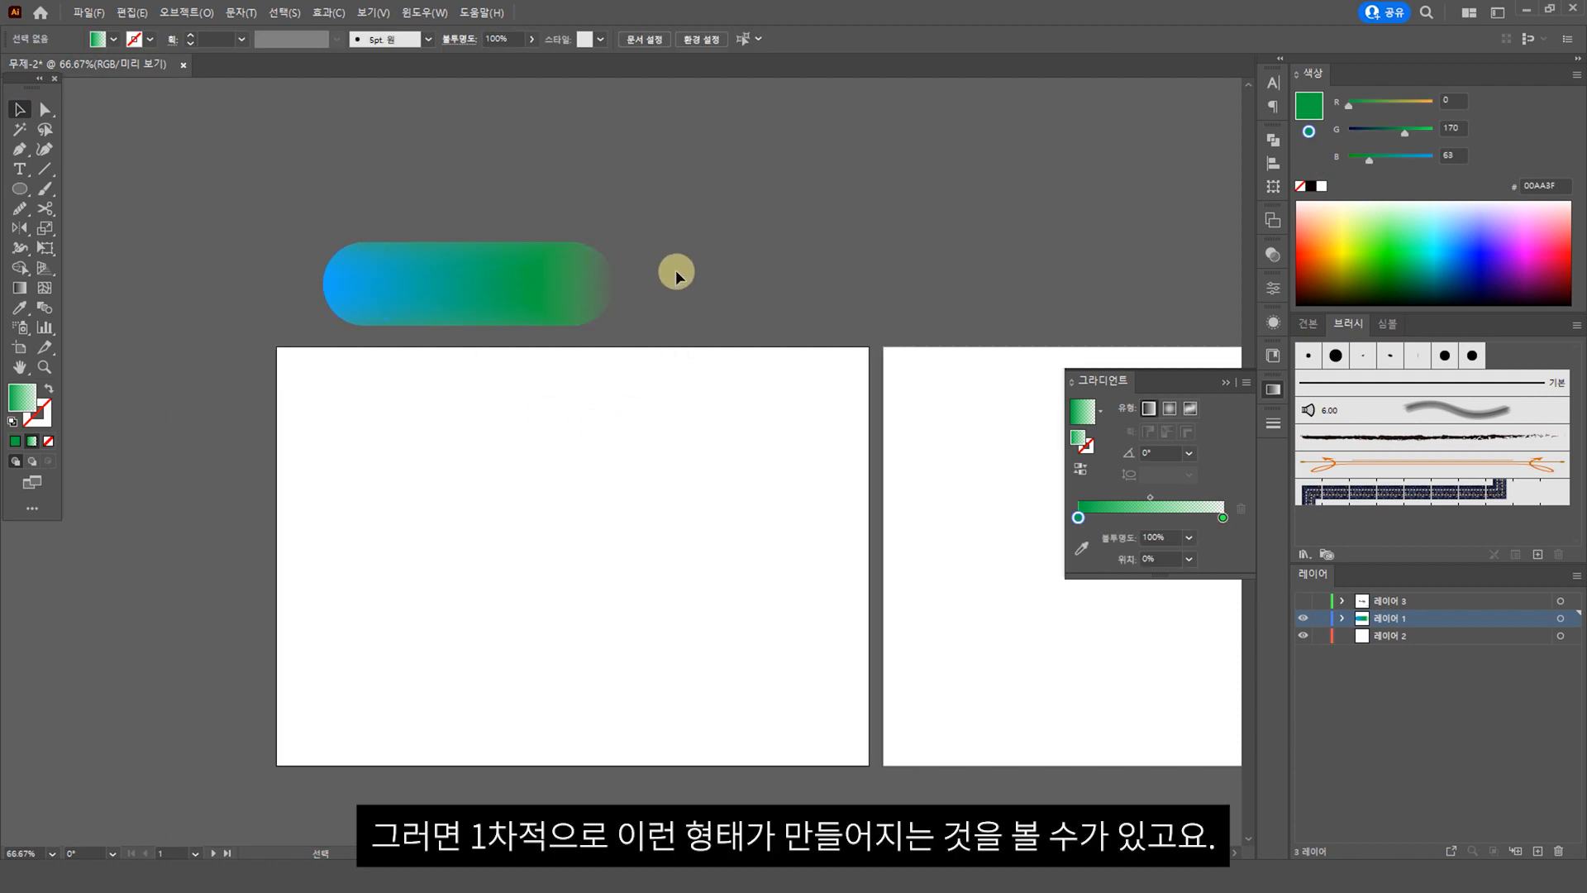
Duplicate the gradient blend about 58 mm straight above the original
left_click(428, 290)
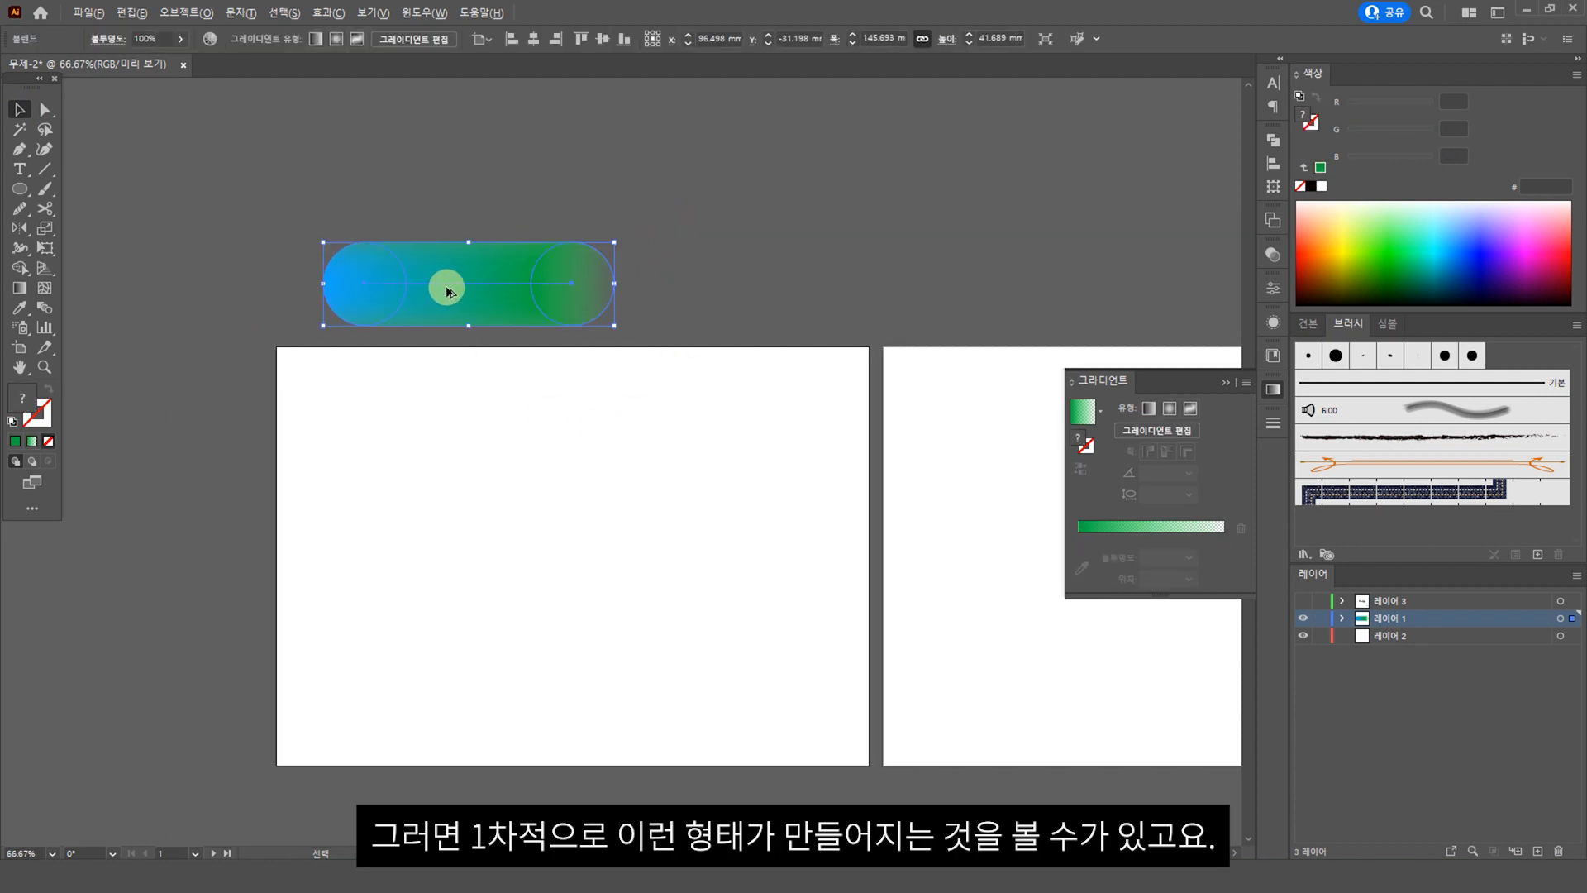
left_click_drag(452, 289, 454, 173)
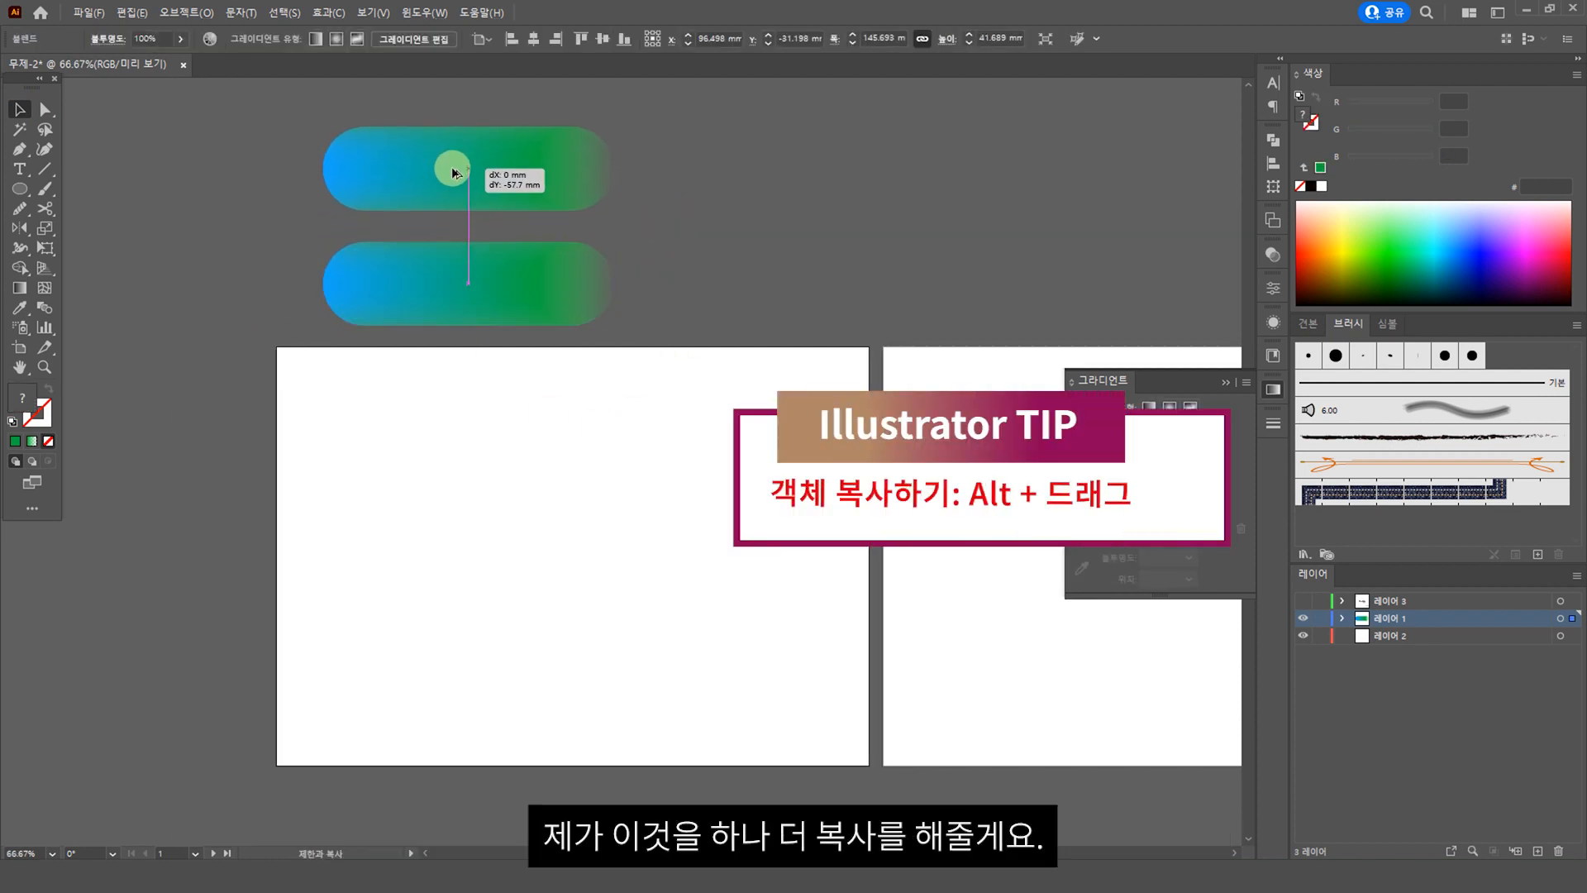
Draw a vertical line about 173 mm long on the first artboard and apply a 30 mm Zig Zag effect with smooth points
left_click(716, 279)
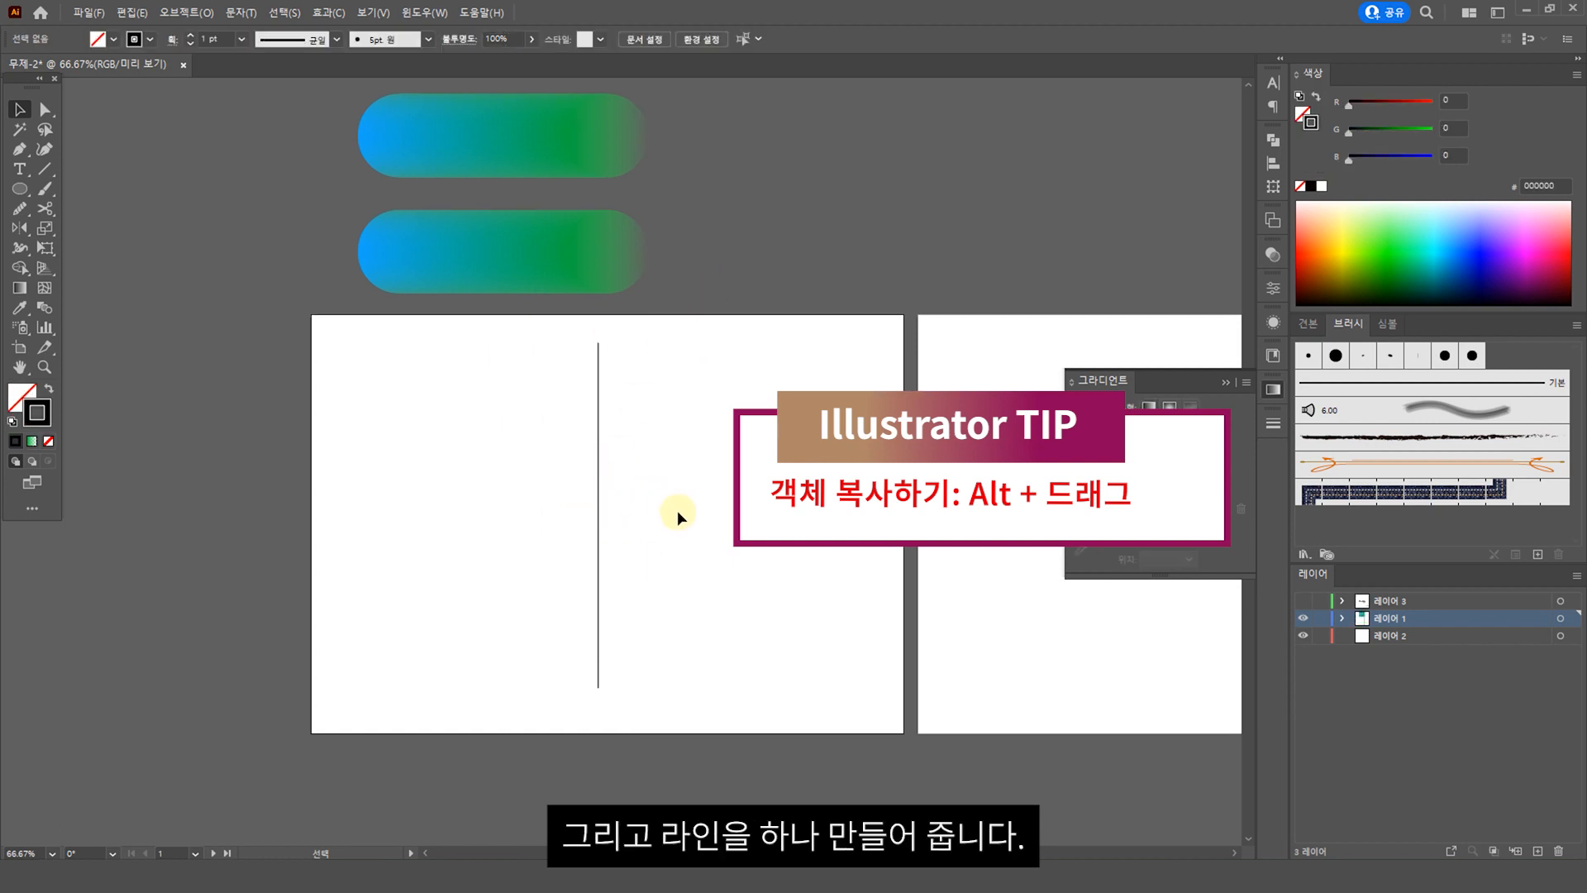
left_click_drag(678, 506, 515, 463)
left_click(327, 13)
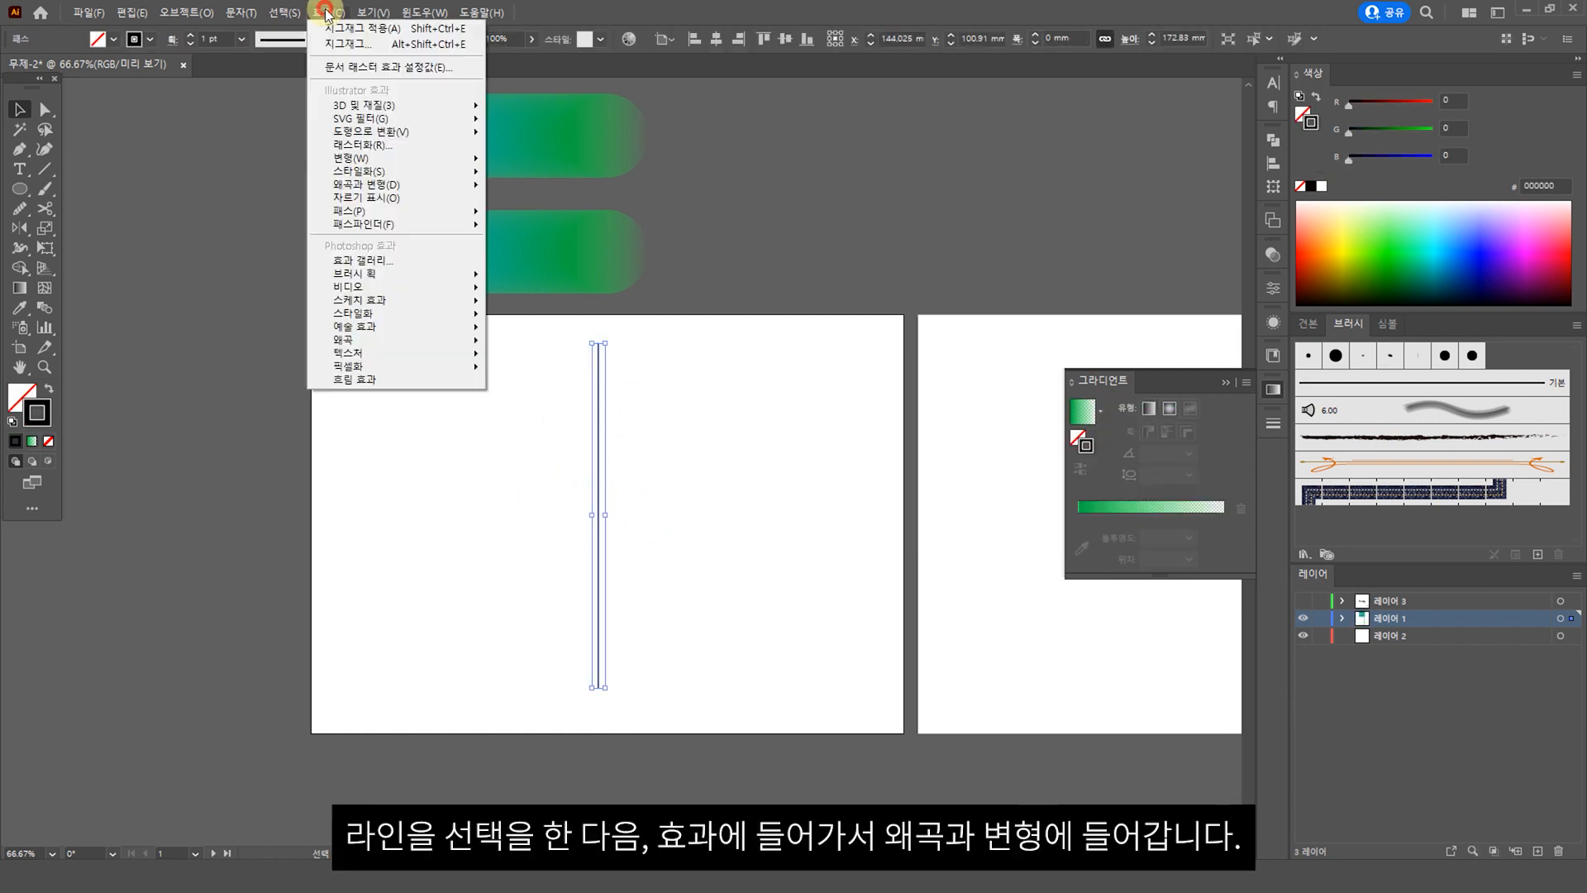
mouse_move(476, 186)
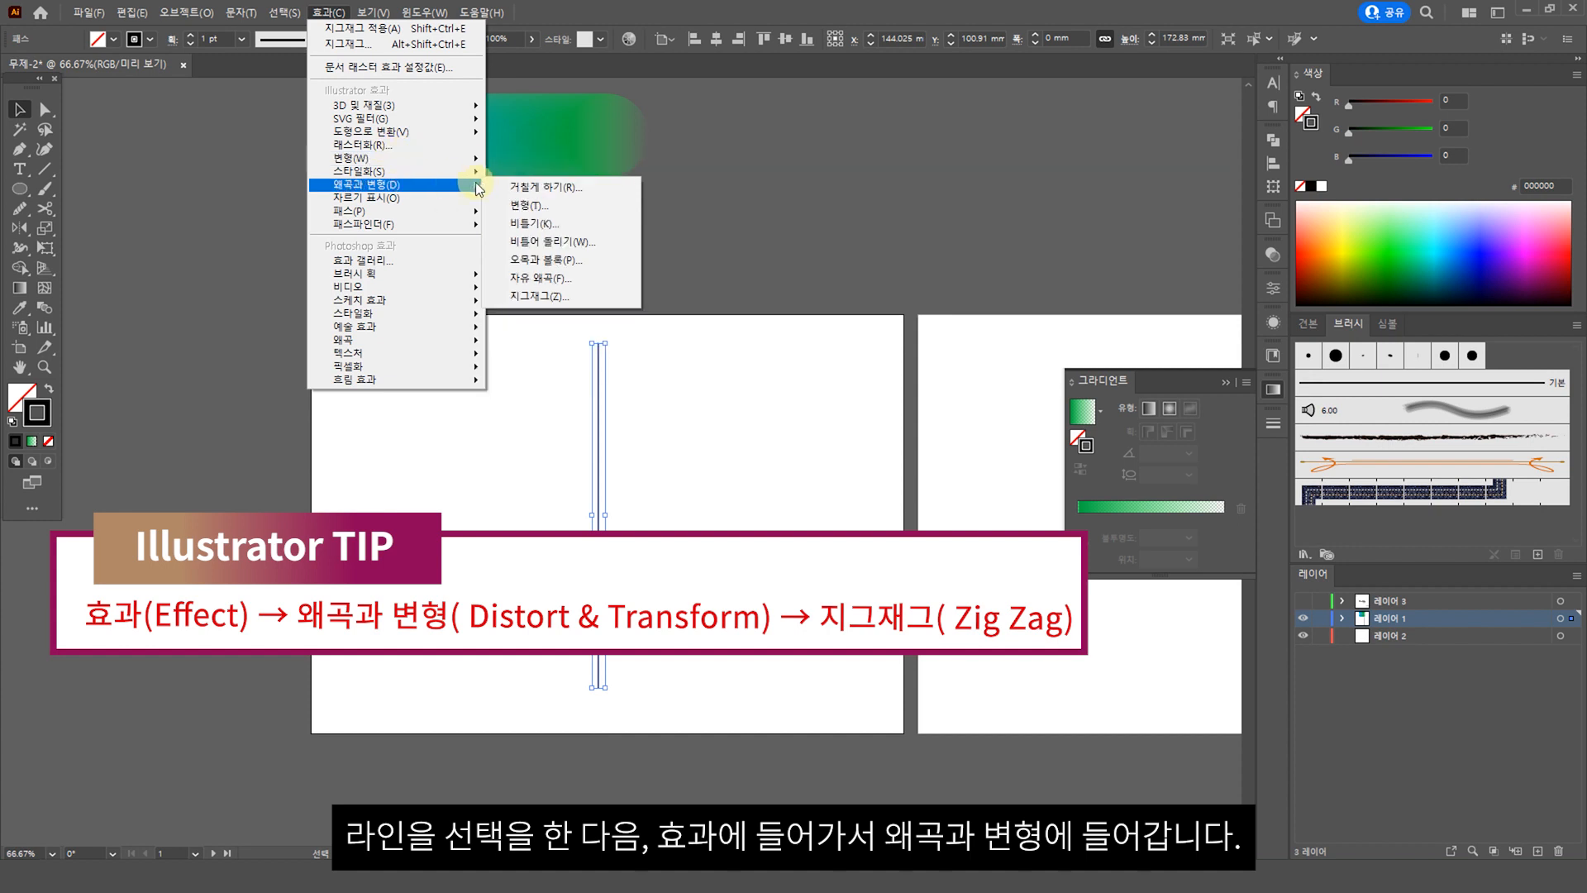
left_click(541, 296)
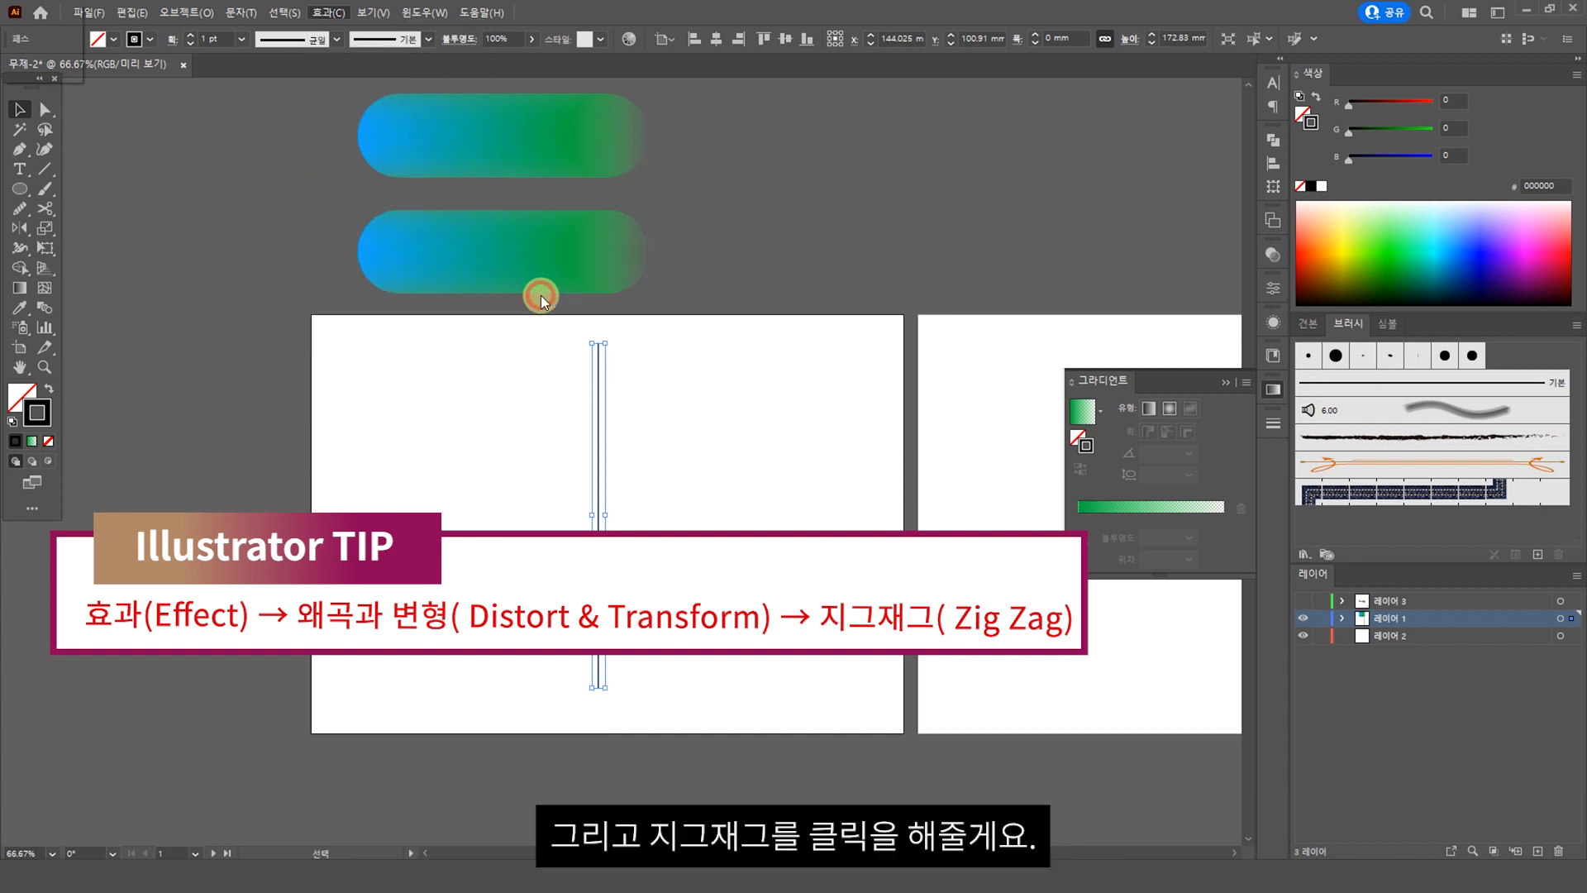
scroll(1069, 327, "up", 3)
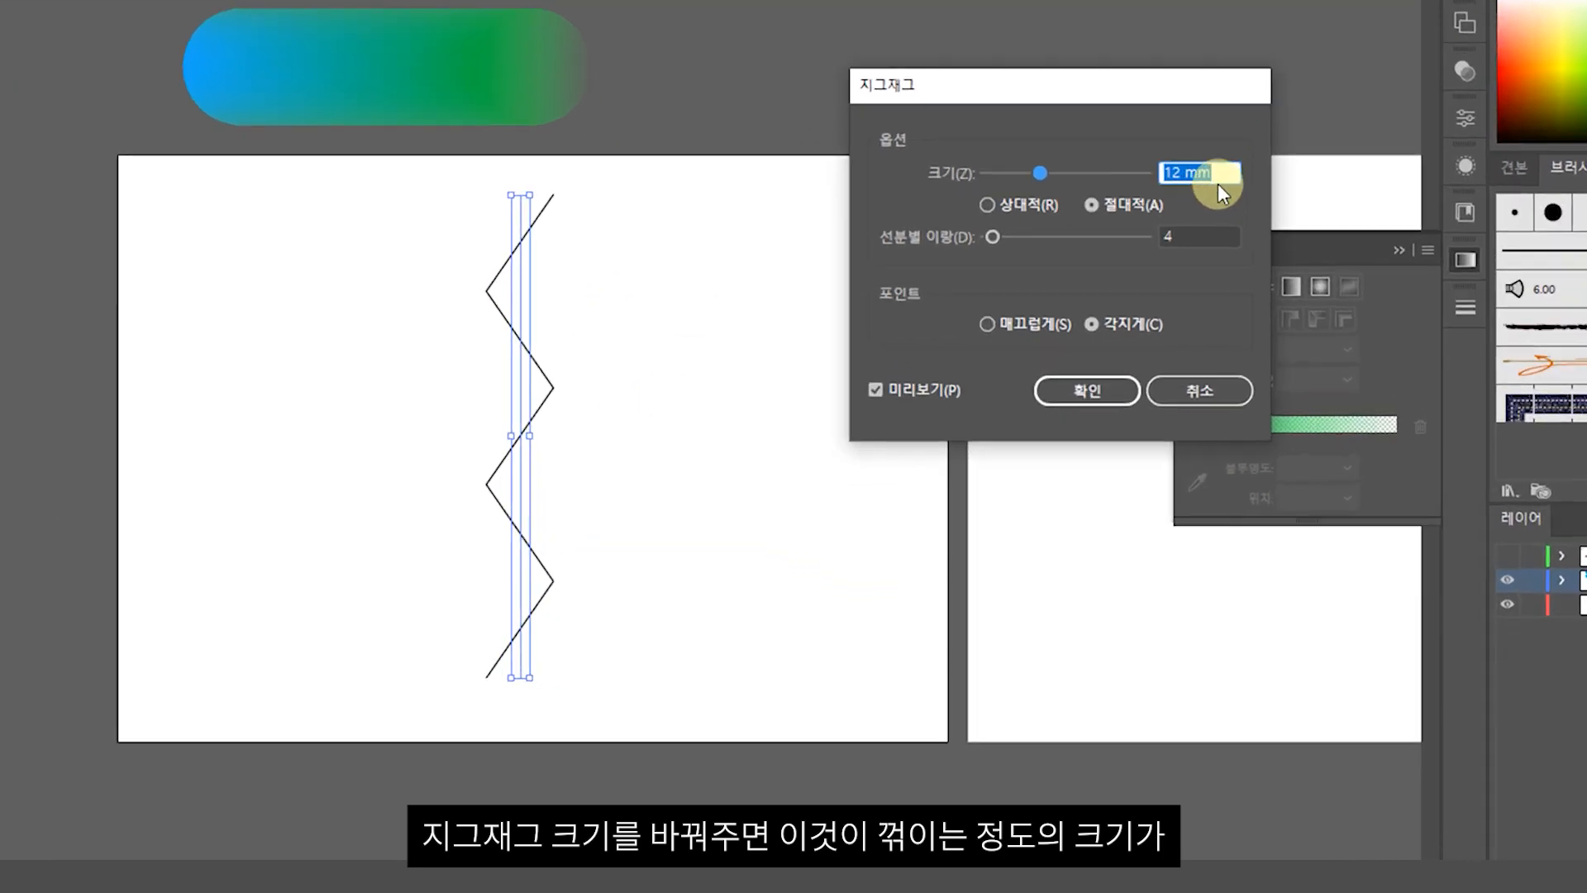
scroll(1075, 329, "up", 5)
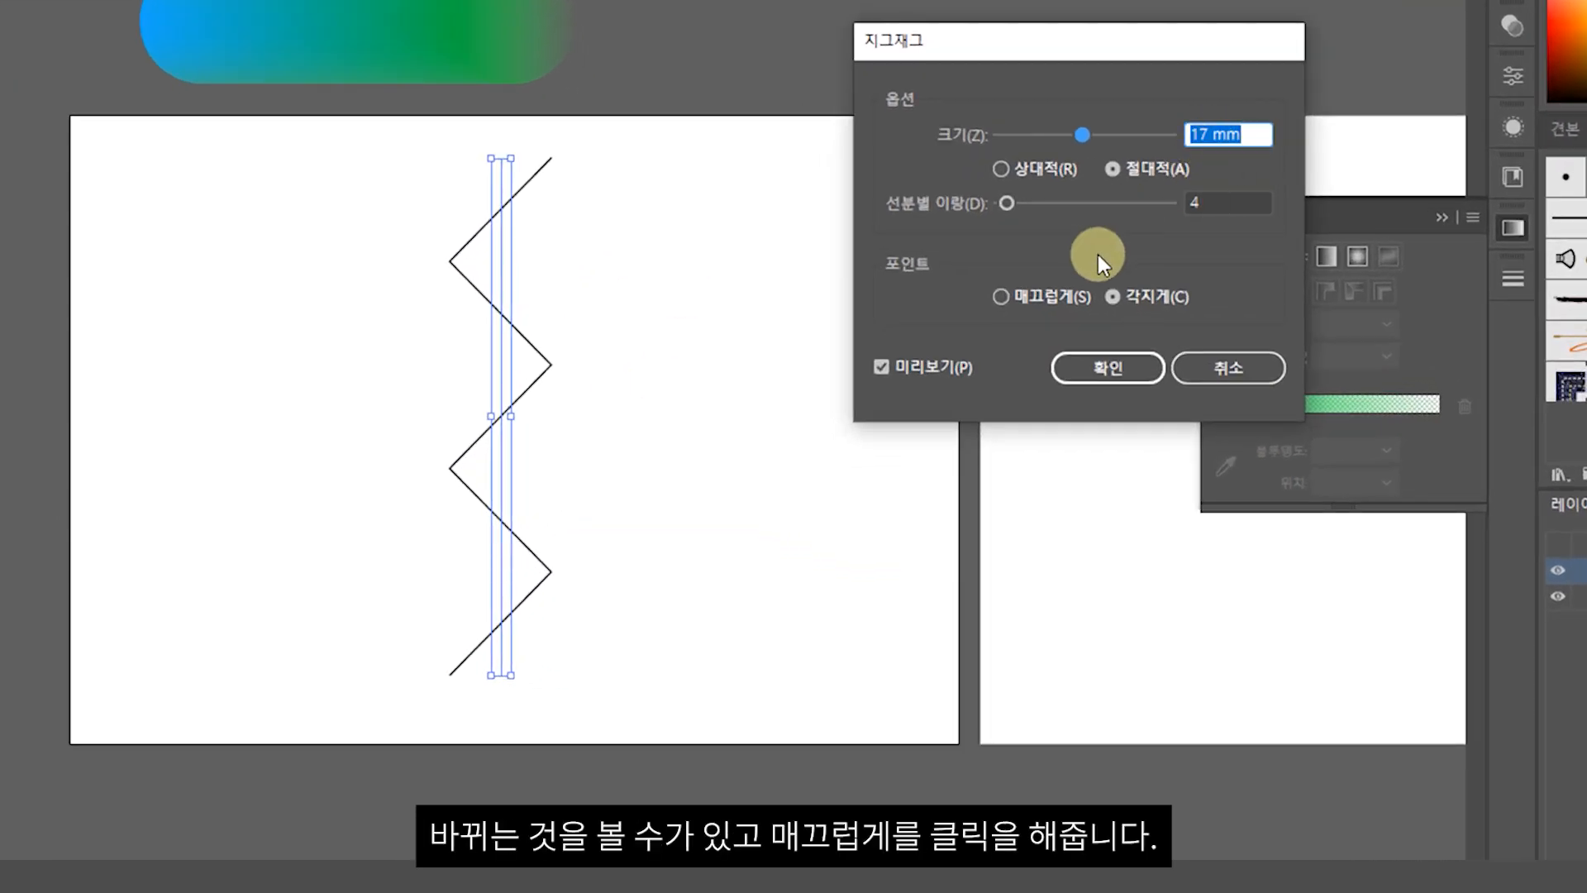
left_click(1063, 294)
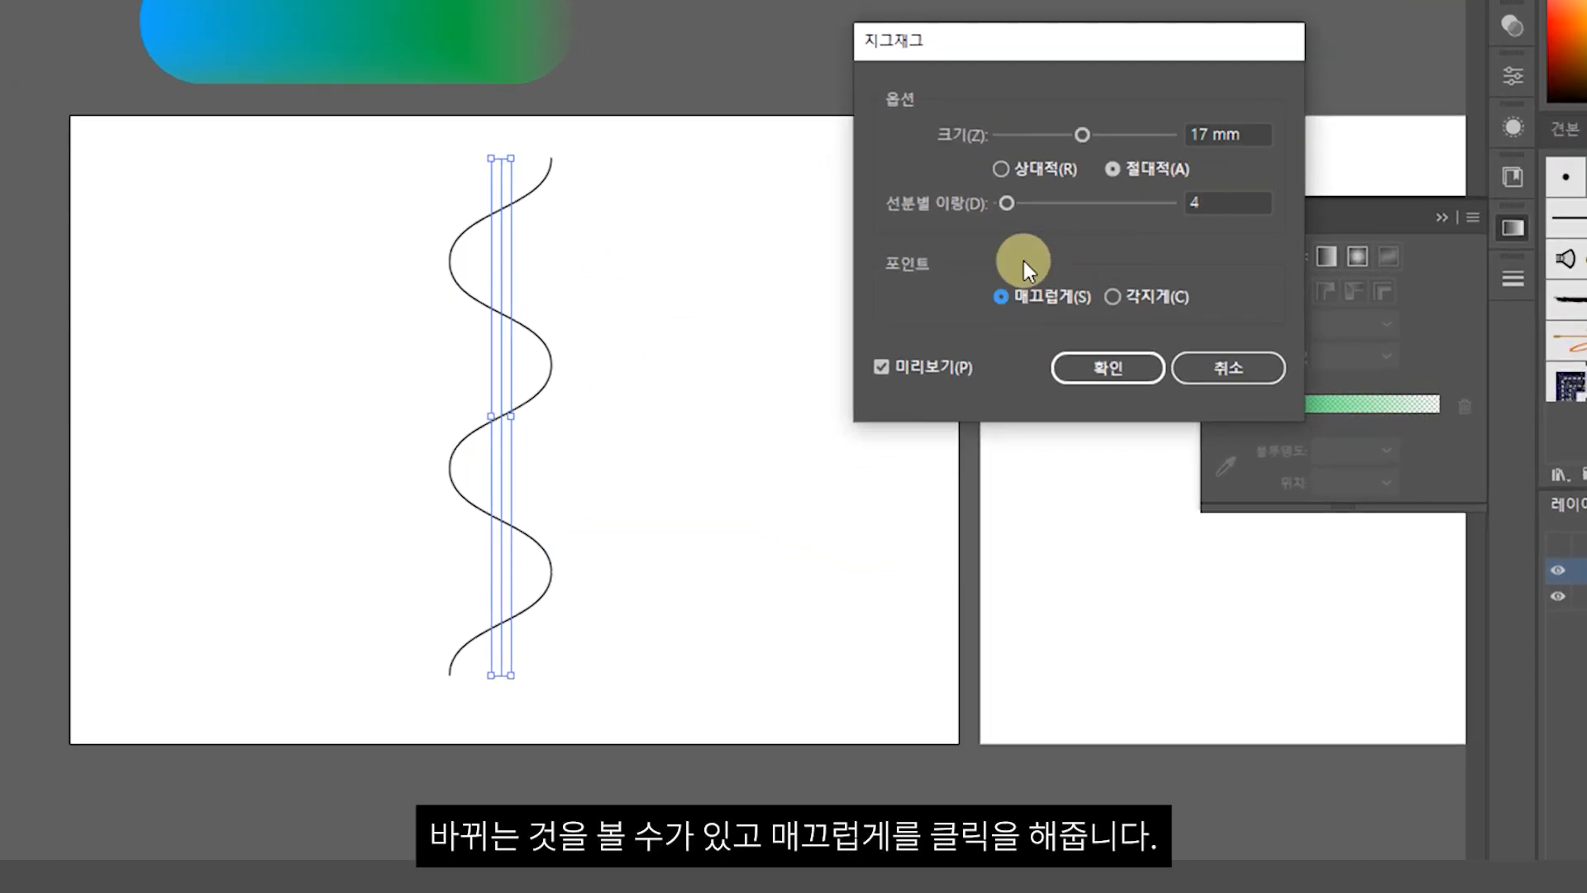
left_click(1215, 132)
scroll(1216, 133, "up", 13)
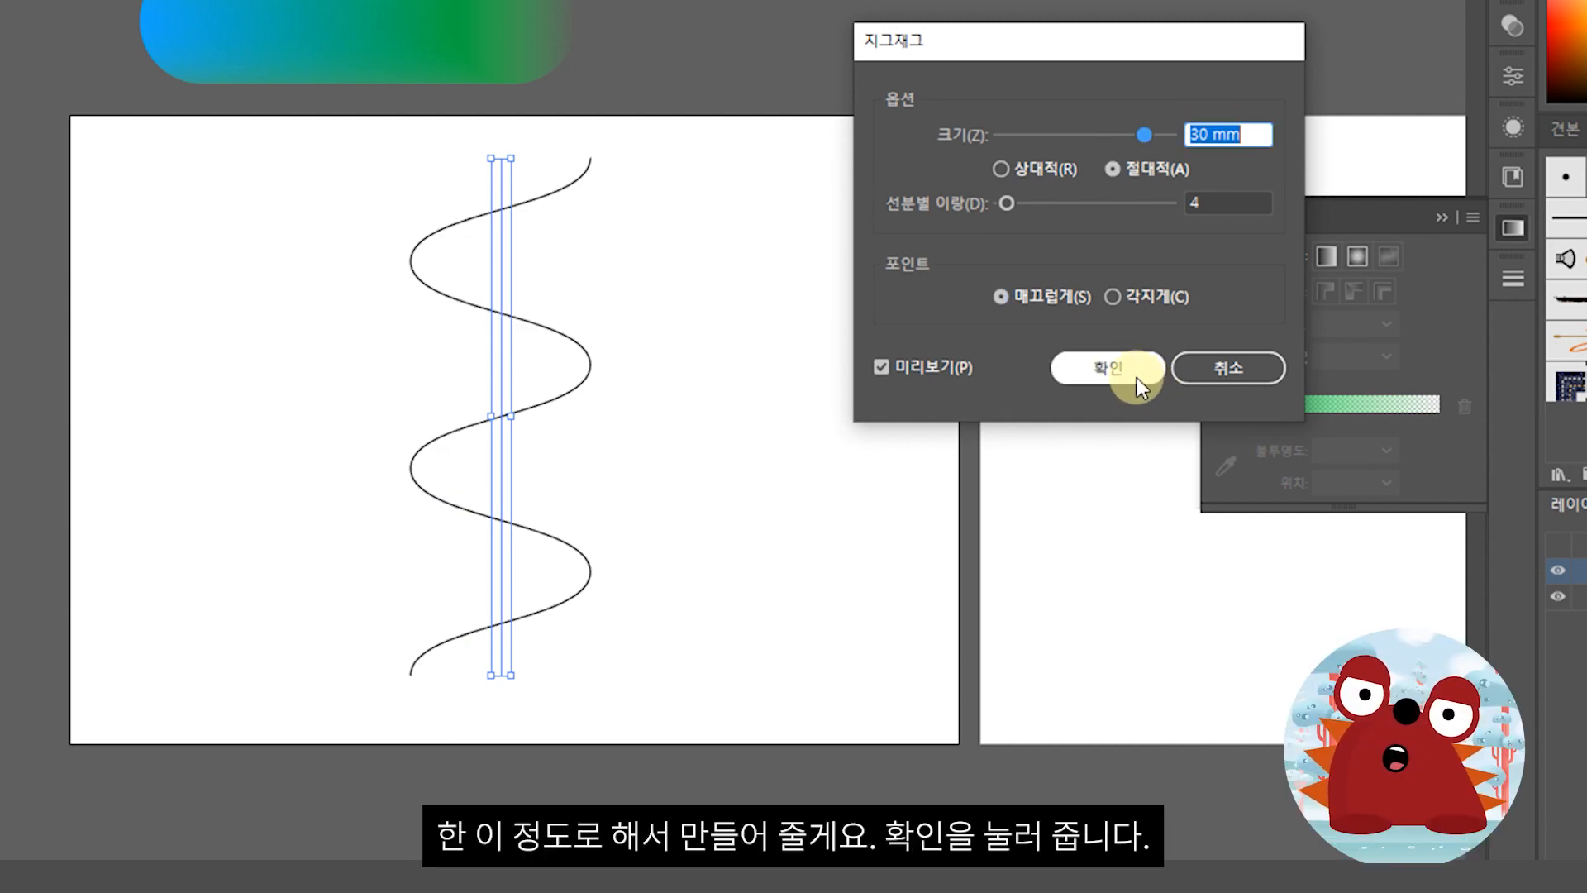
left_click(1107, 368)
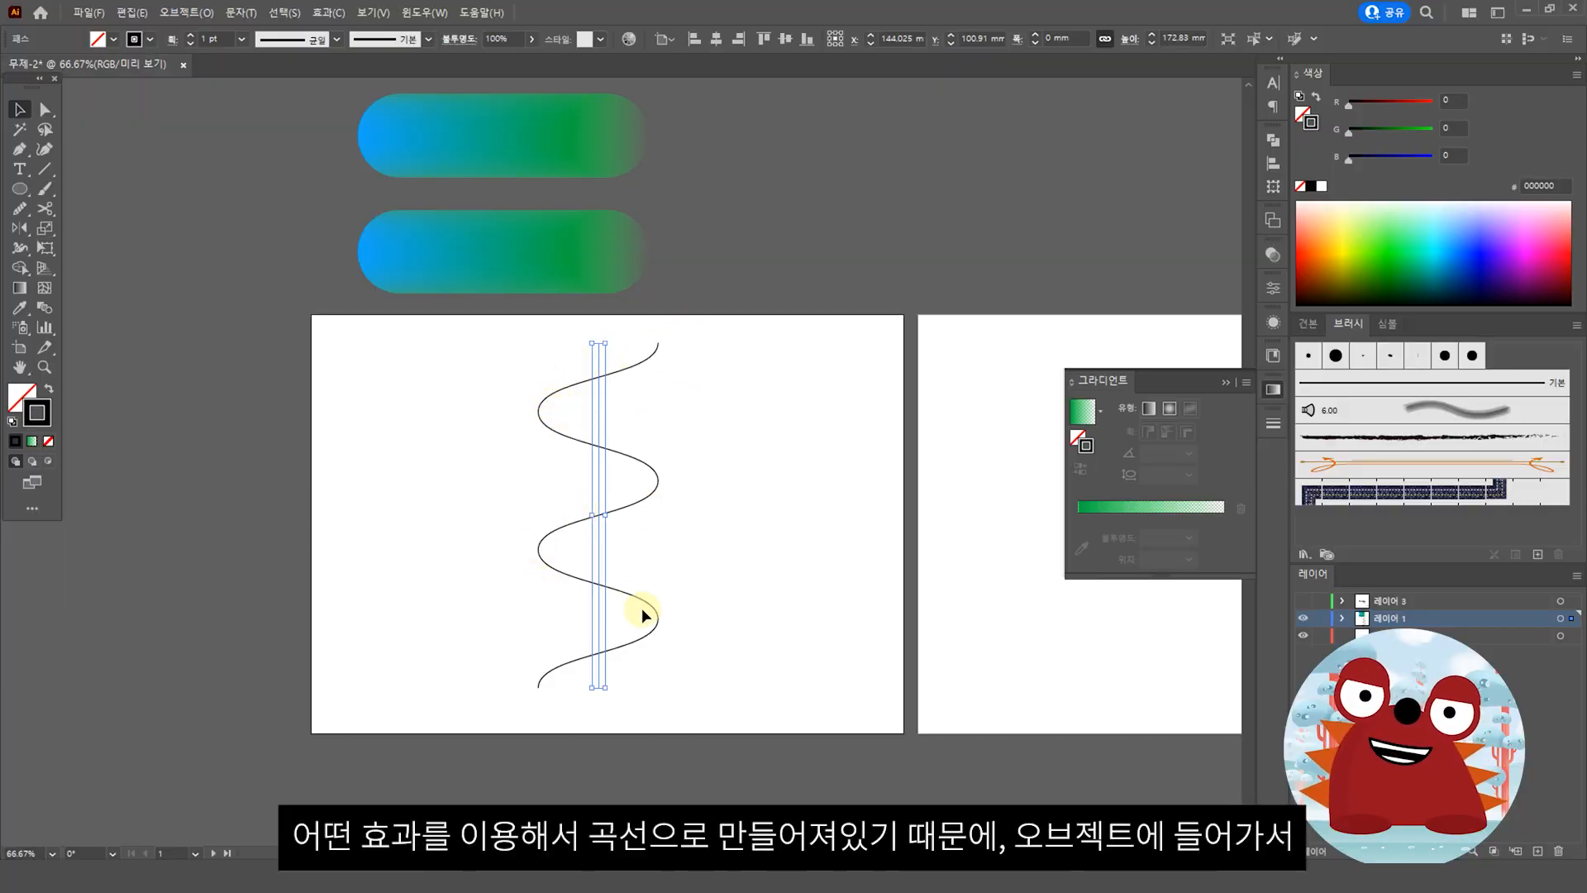
Expand the wavy line's appearance and add an anchor point midway along each of its two end curves with the Pen tool
left_click(190, 14)
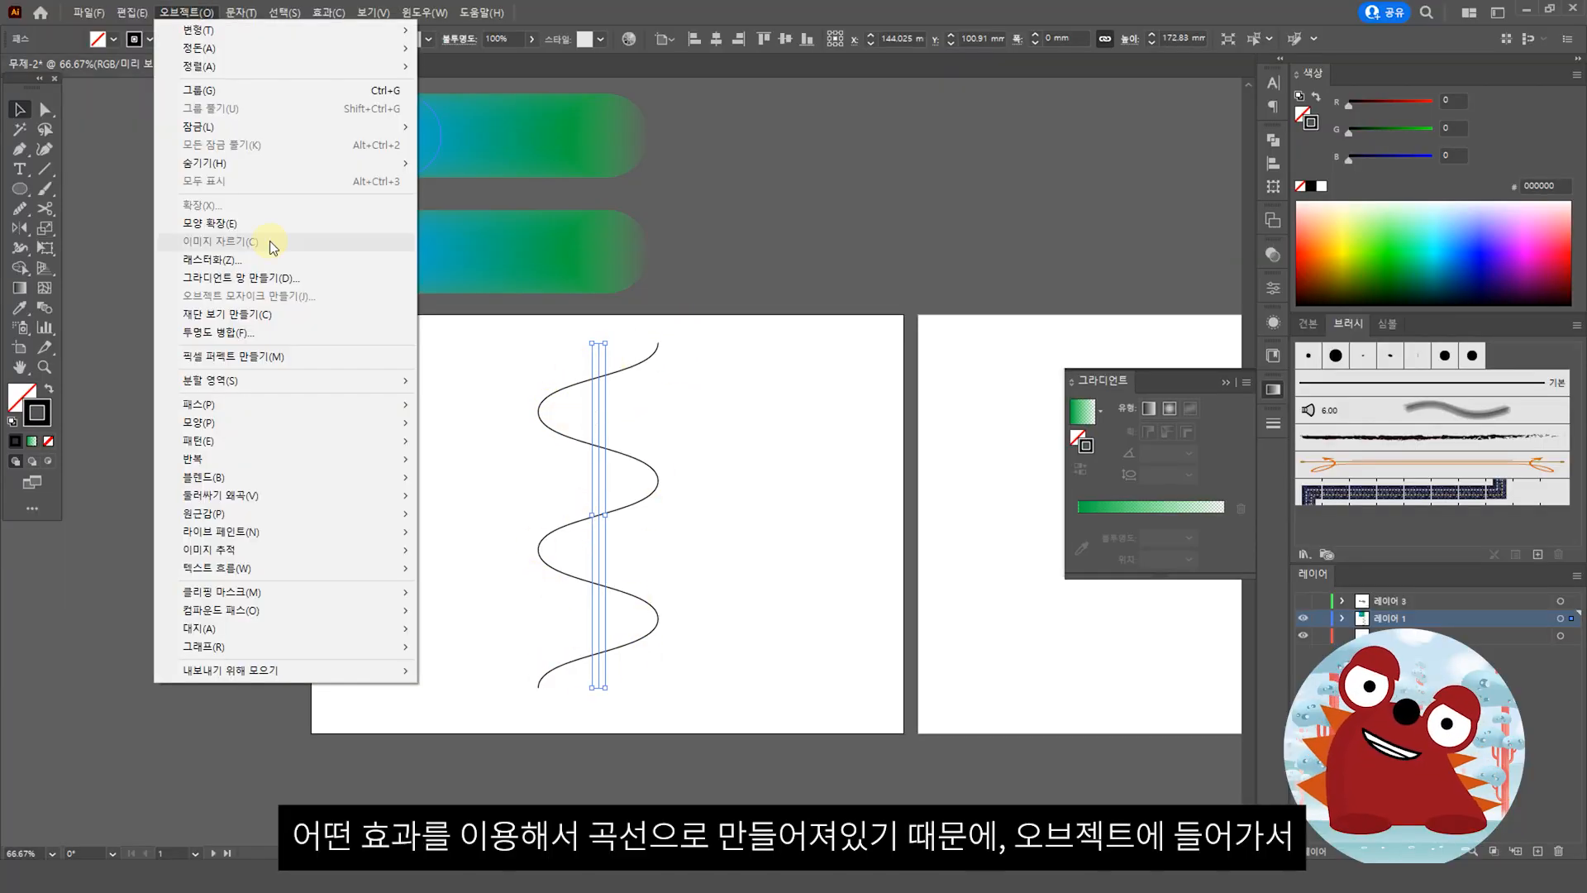
left_click(266, 223)
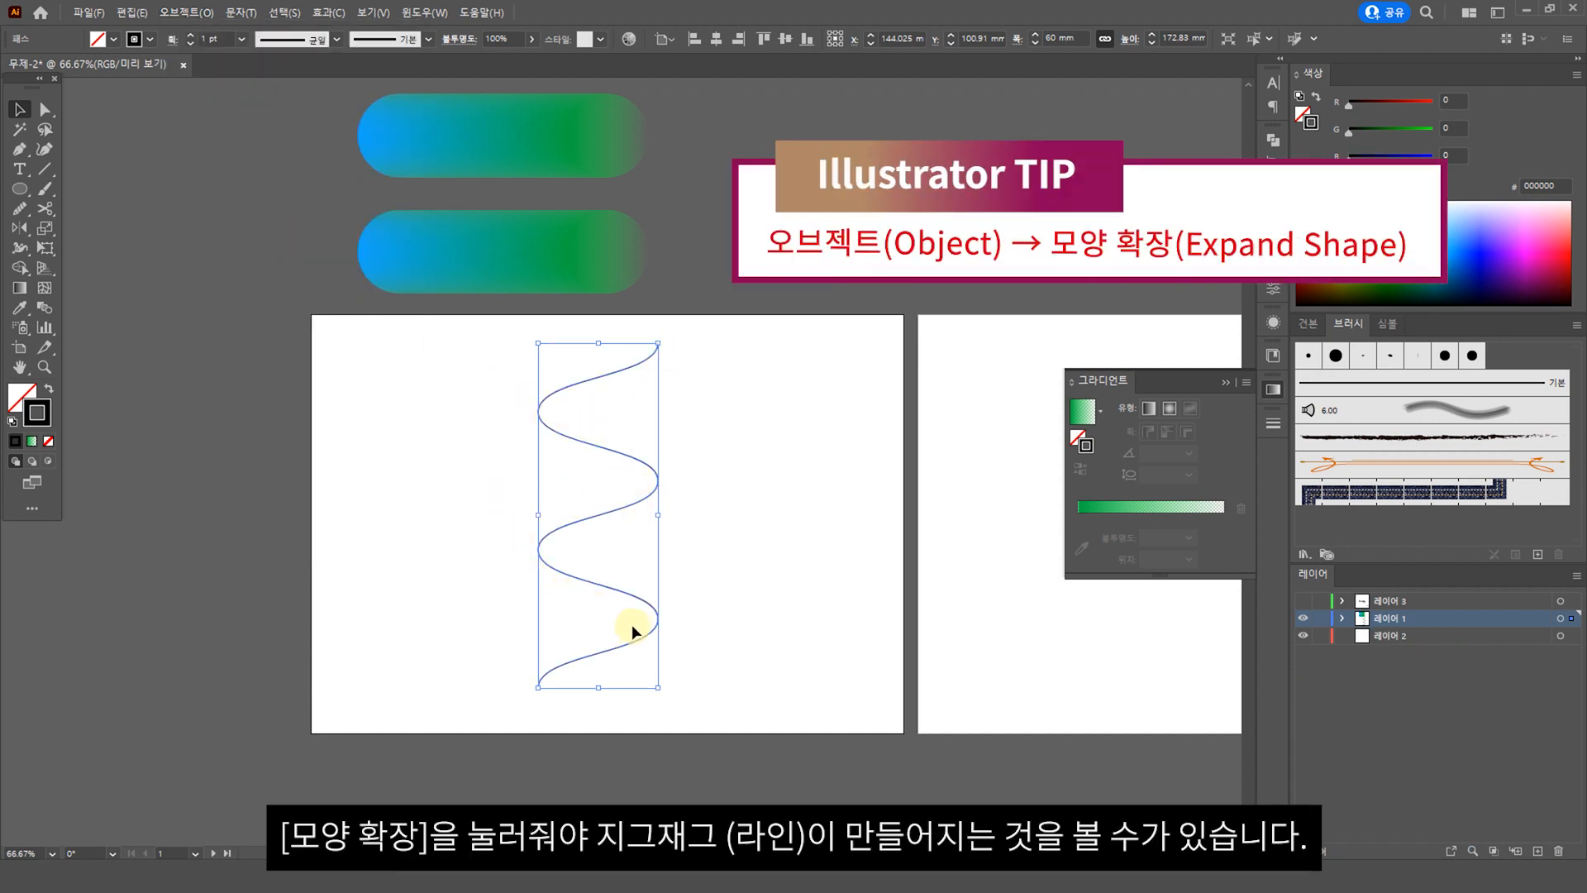
key("p")
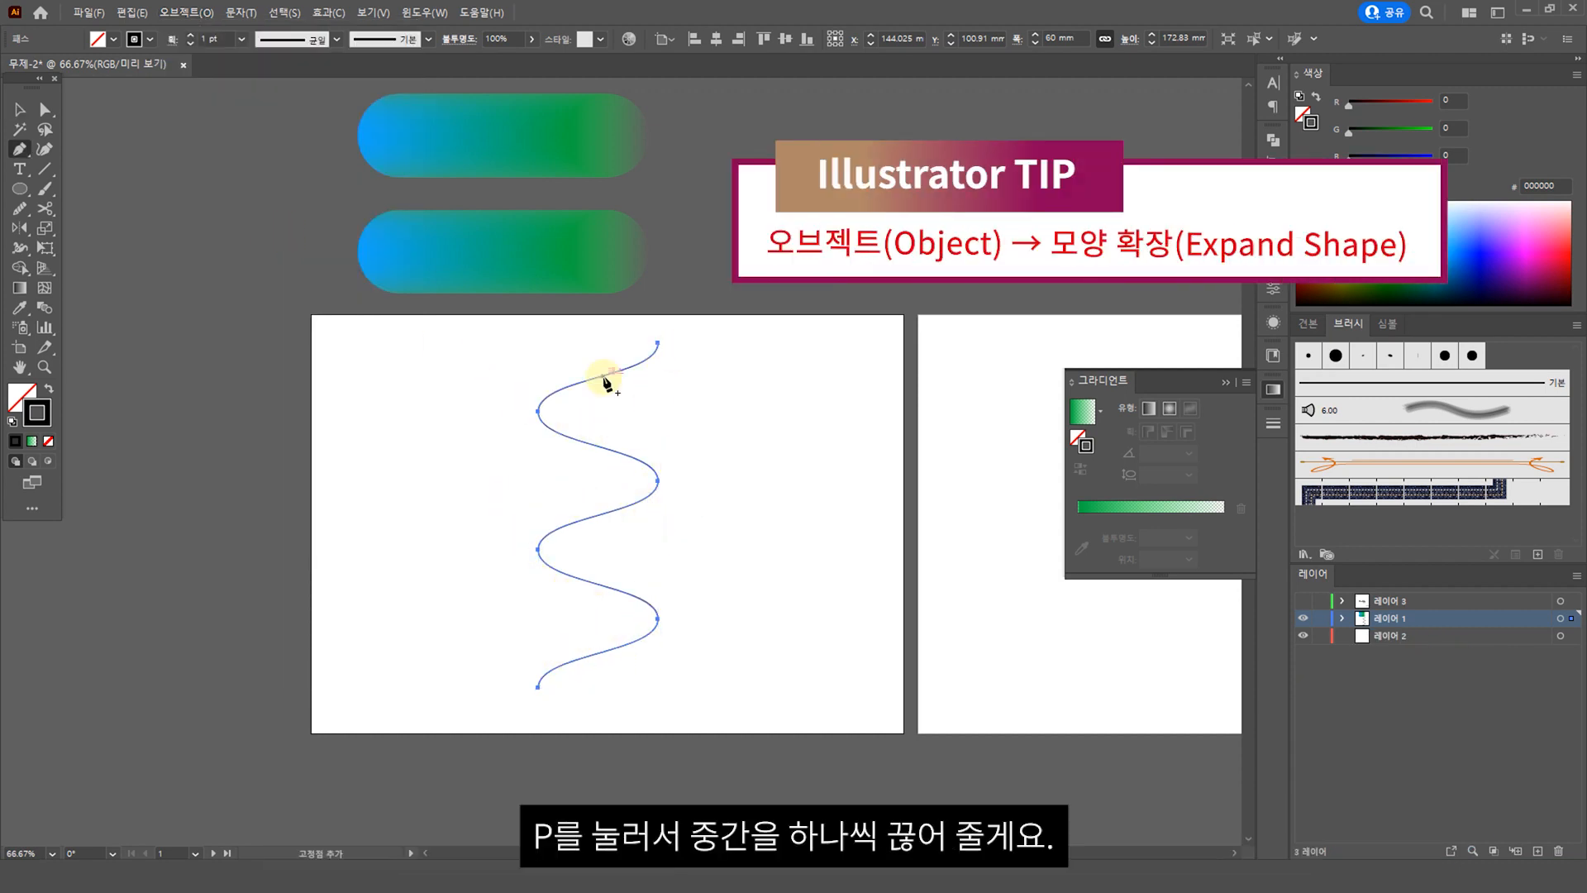
left_click(605, 375)
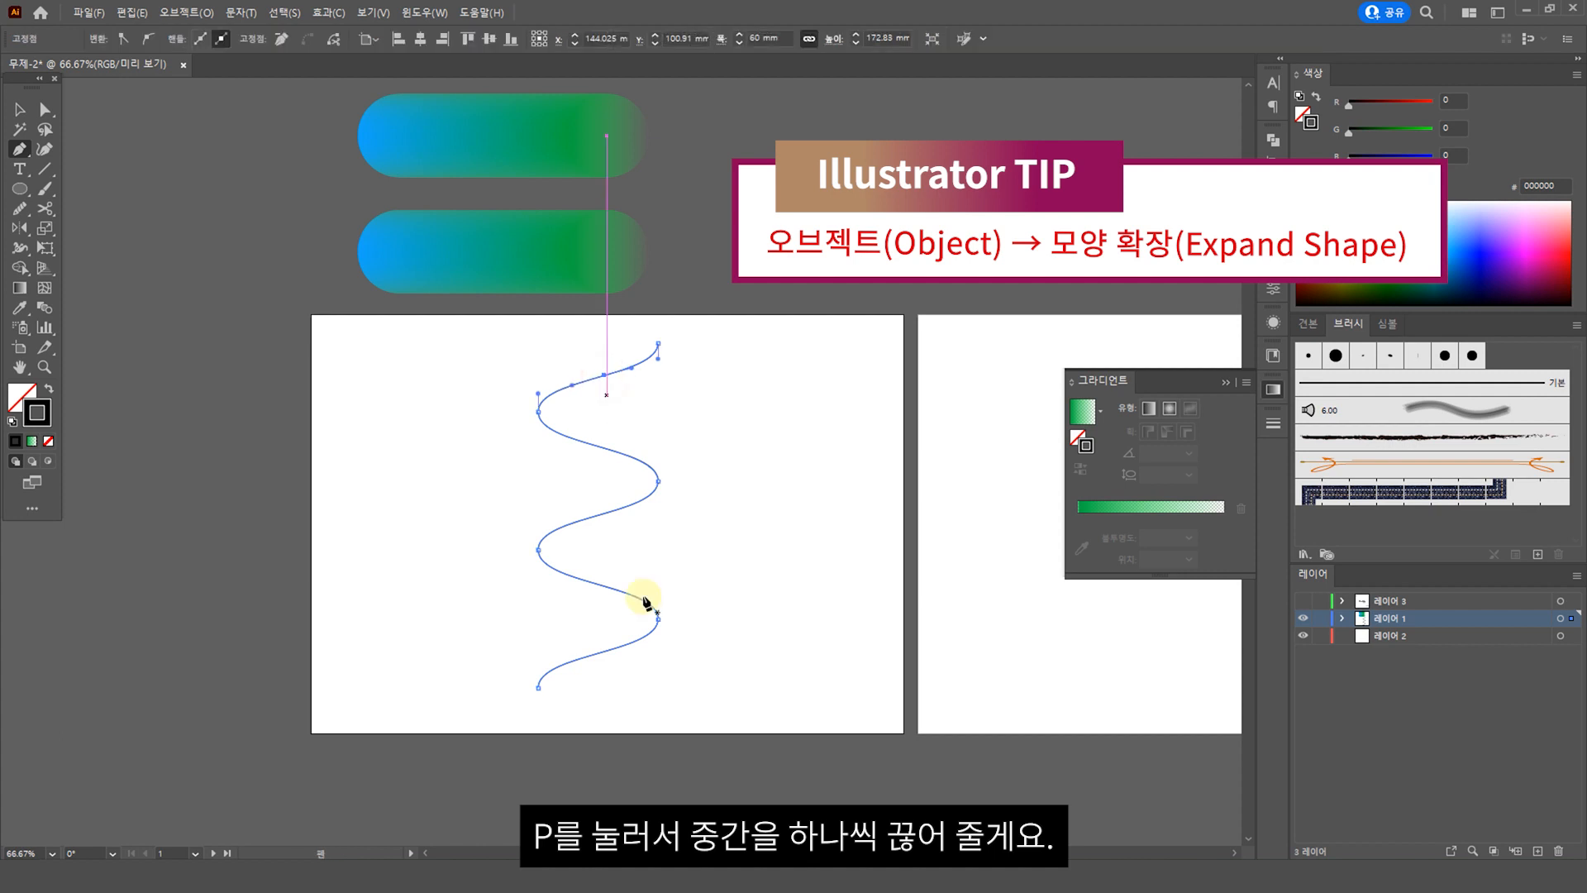
left_click(596, 656)
Trim both ends of the wavy line by deleting its outermost anchor points, and deselect it
left_click_drag(542, 688, 576, 687)
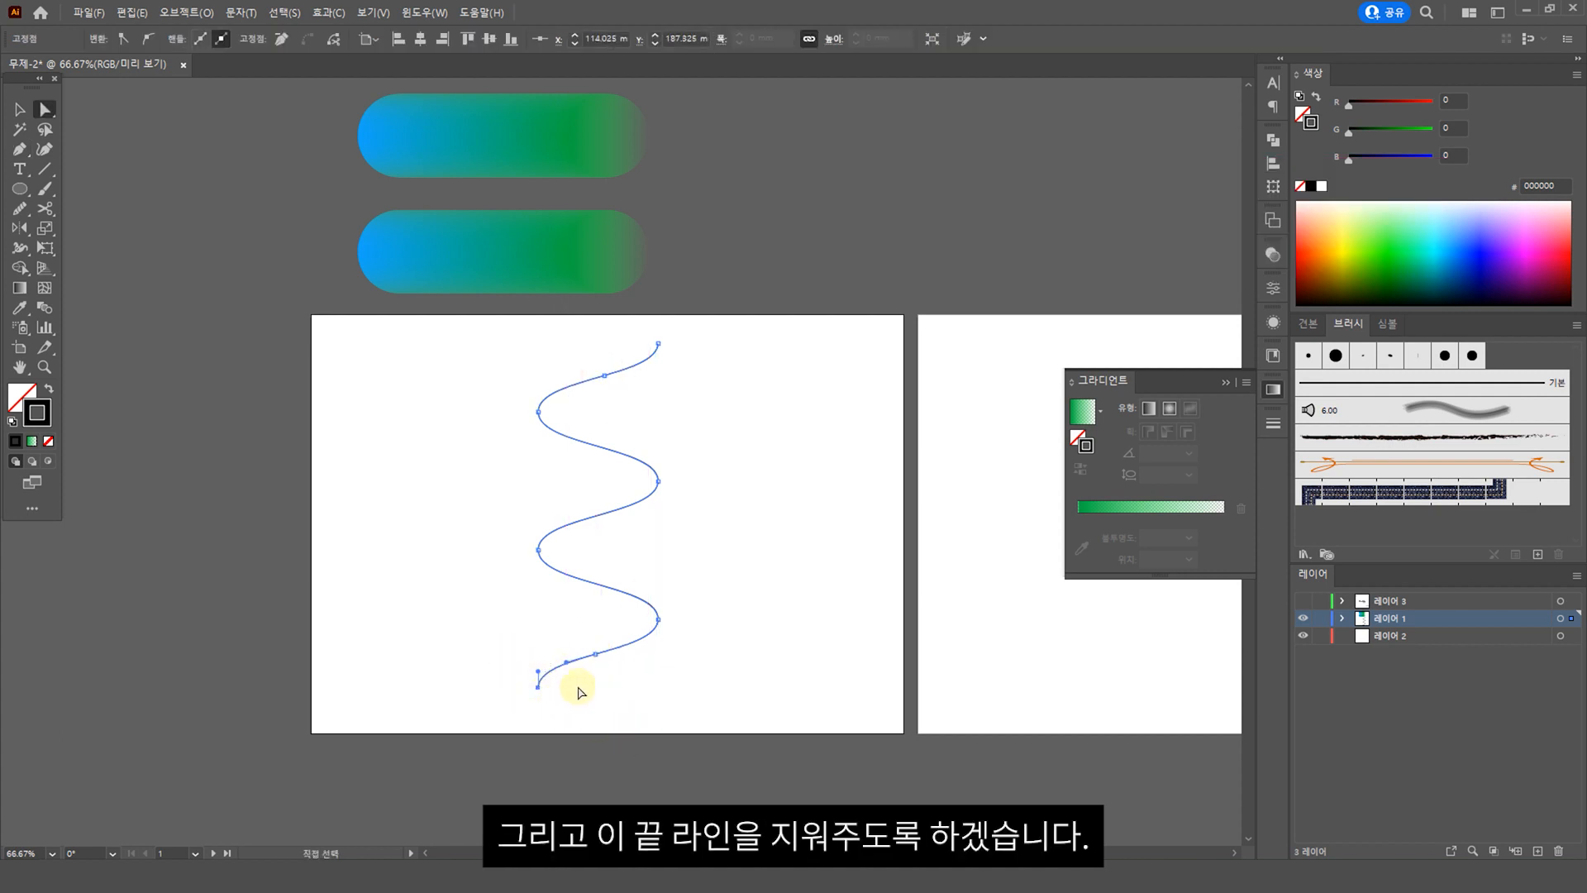
key("Delete")
left_click_drag(645, 337, 678, 364)
key("Delete")
left_click(746, 472)
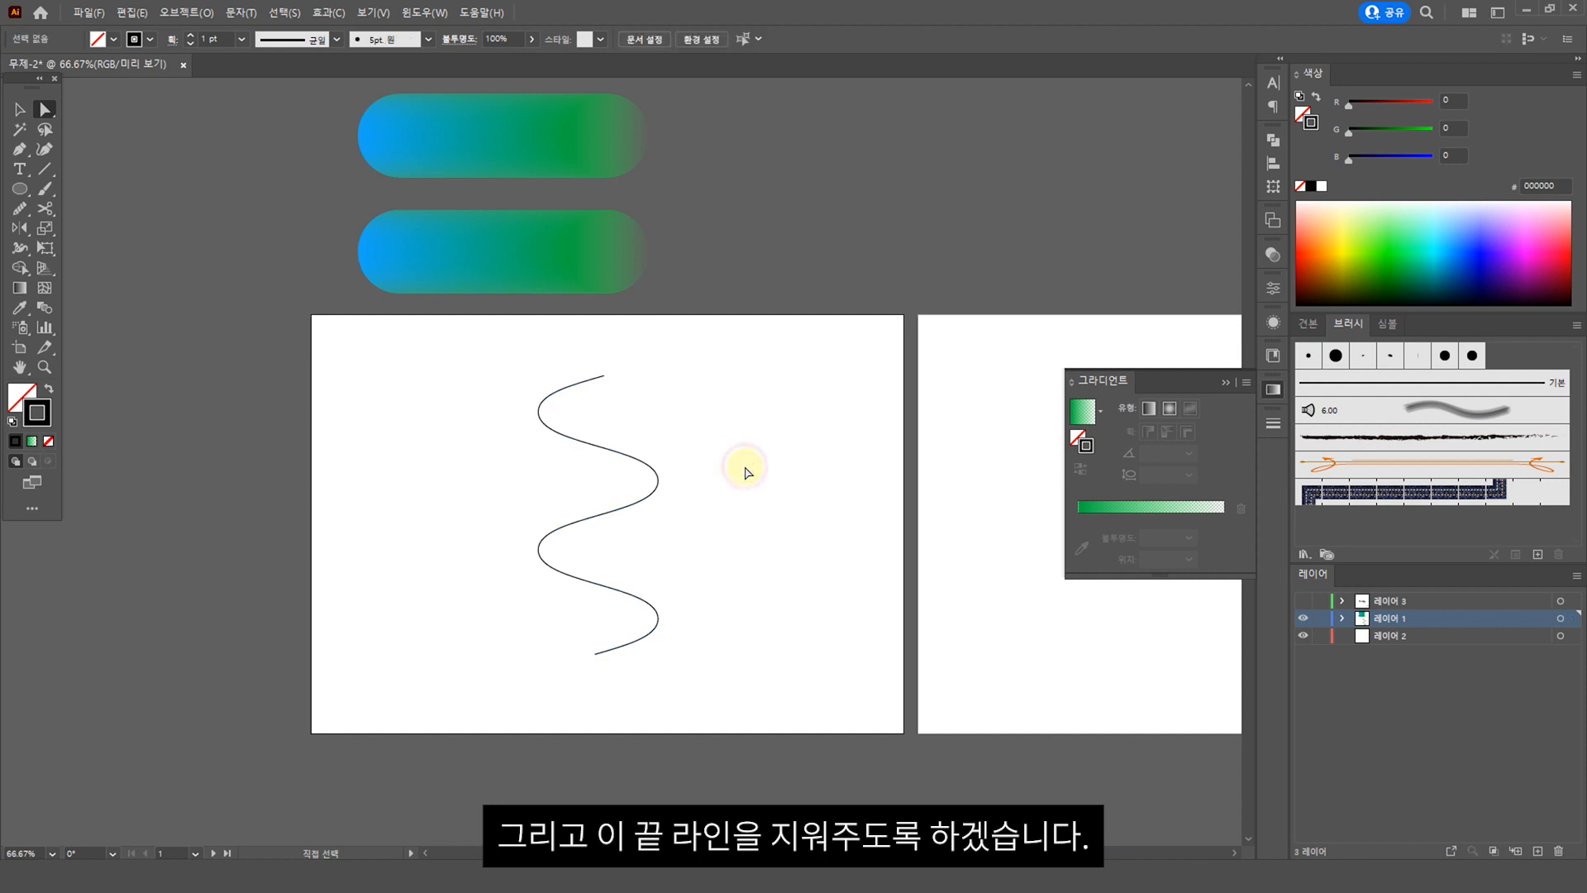
Replace the spine of the lower gradient blend with the wavy line and deselect the result
left_click(20, 109)
left_click(524, 423)
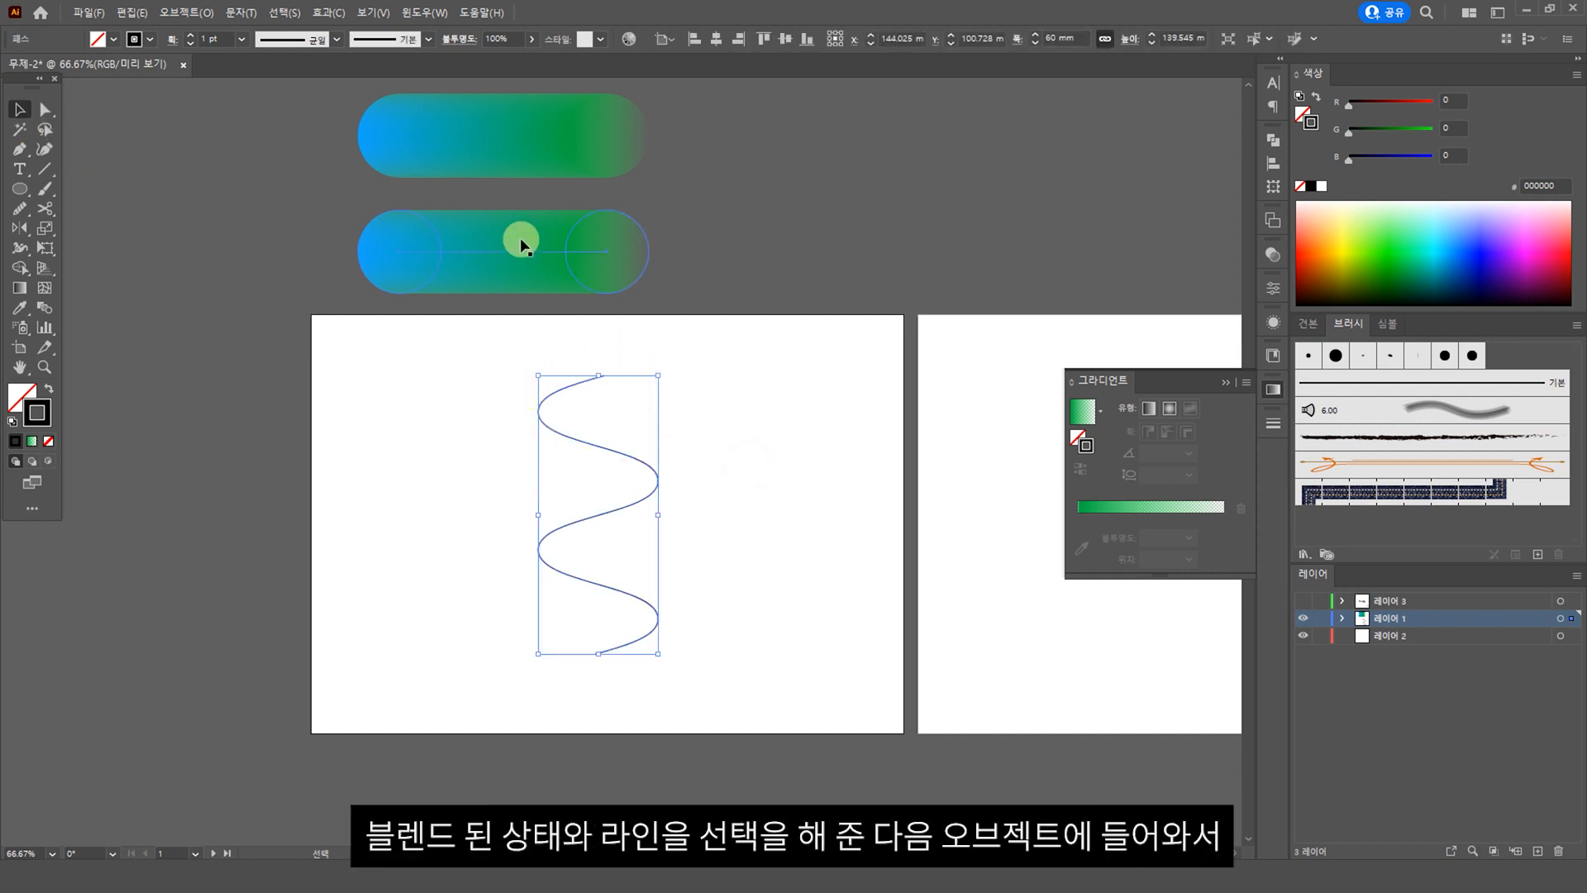
left_click(521, 242)
left_click_drag(702, 421, 503, 607)
left_click(185, 12)
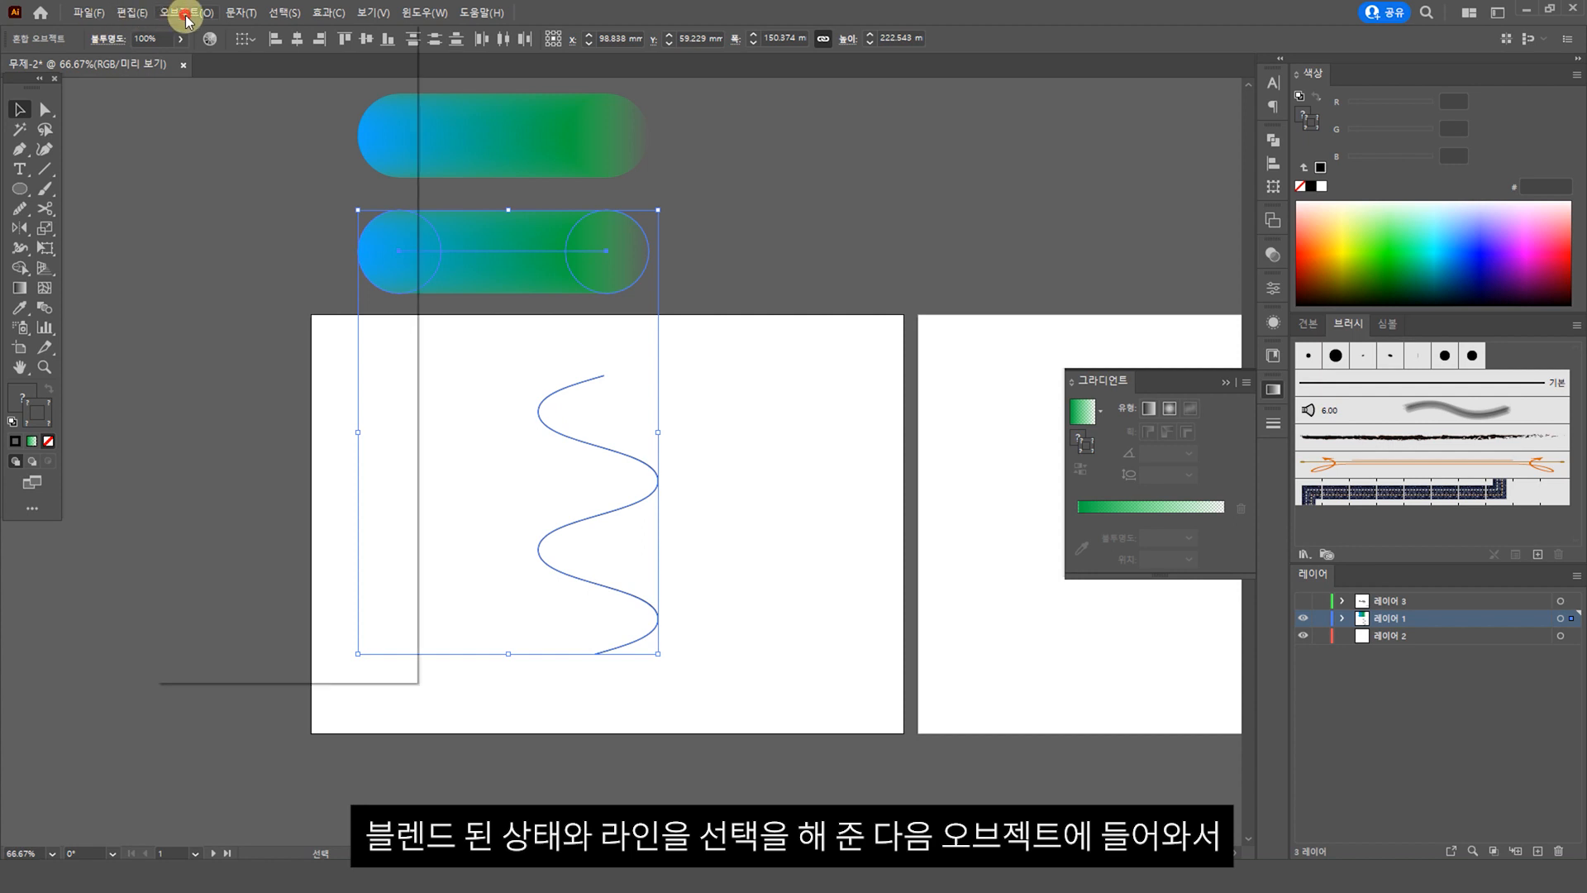
mouse_move(364, 477)
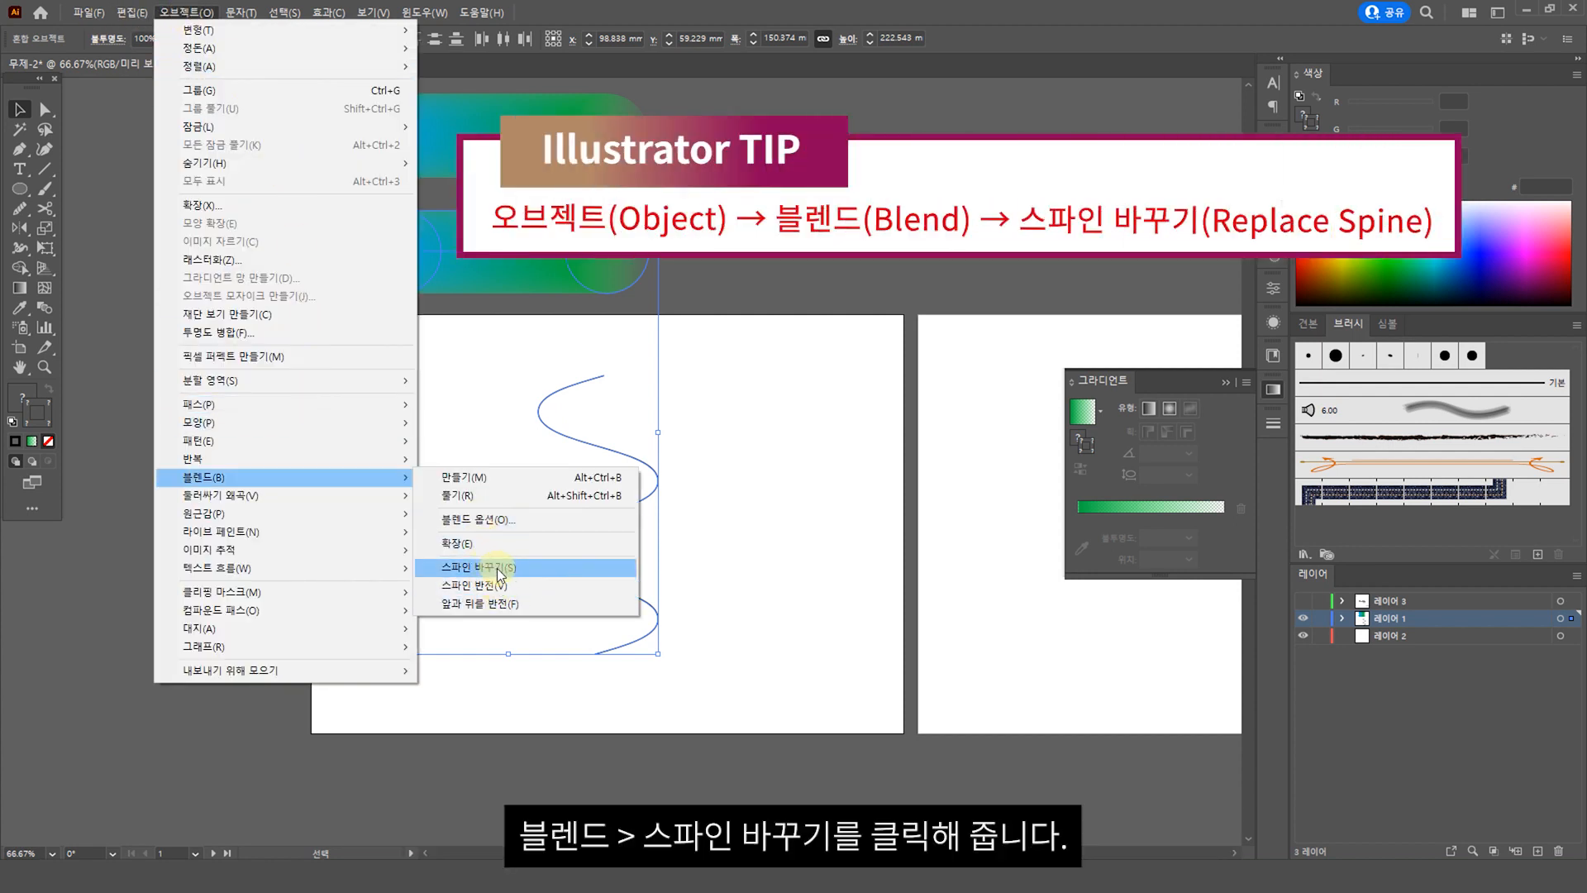
left_click(497, 568)
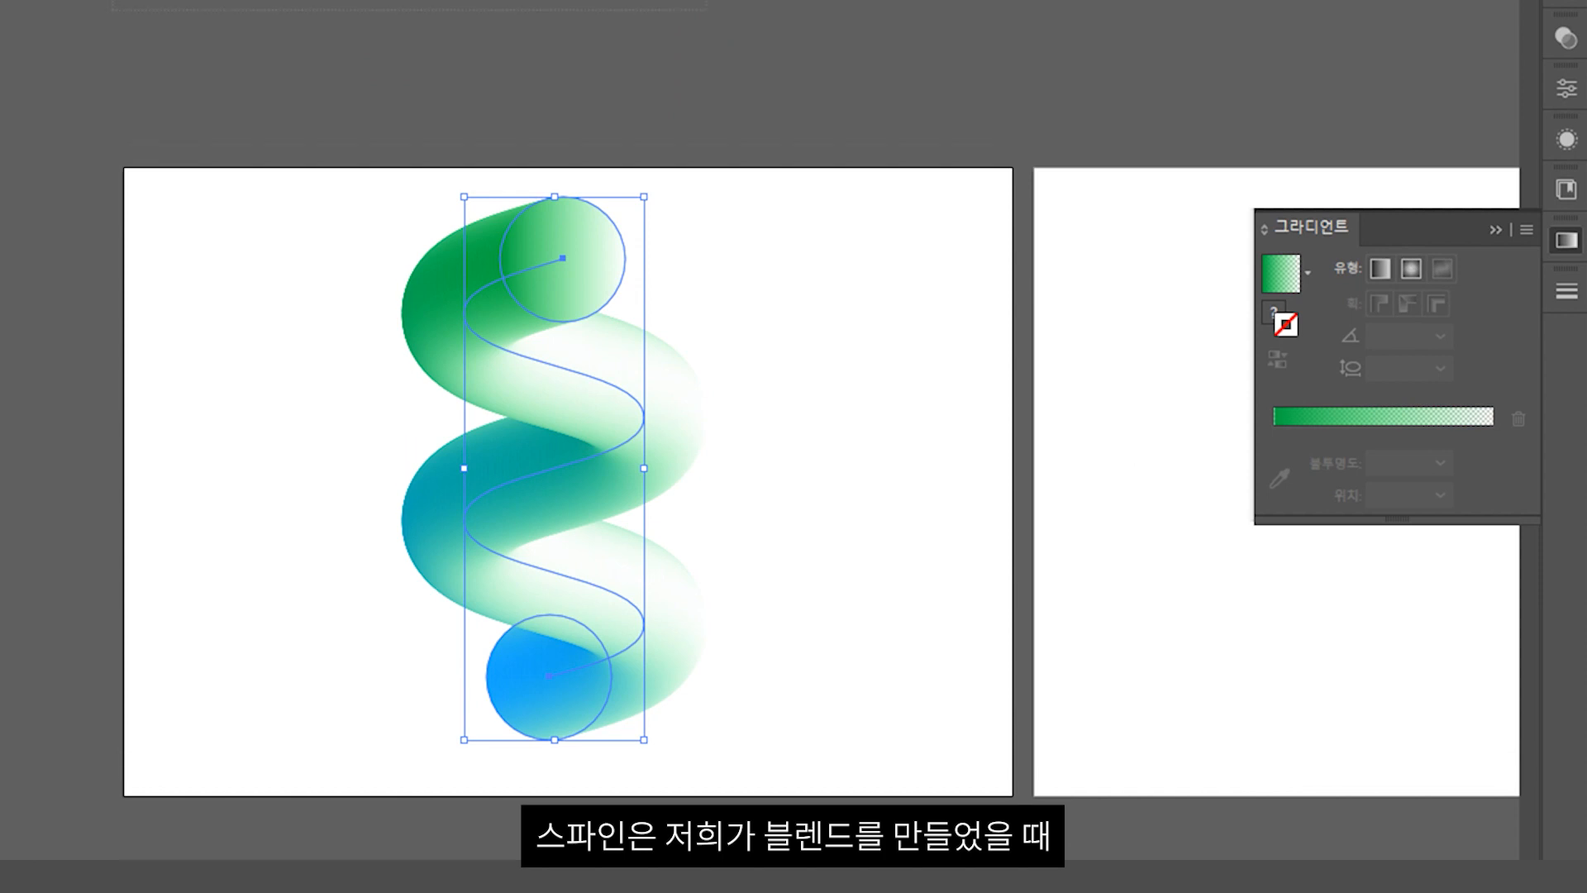
left_click(701, 208)
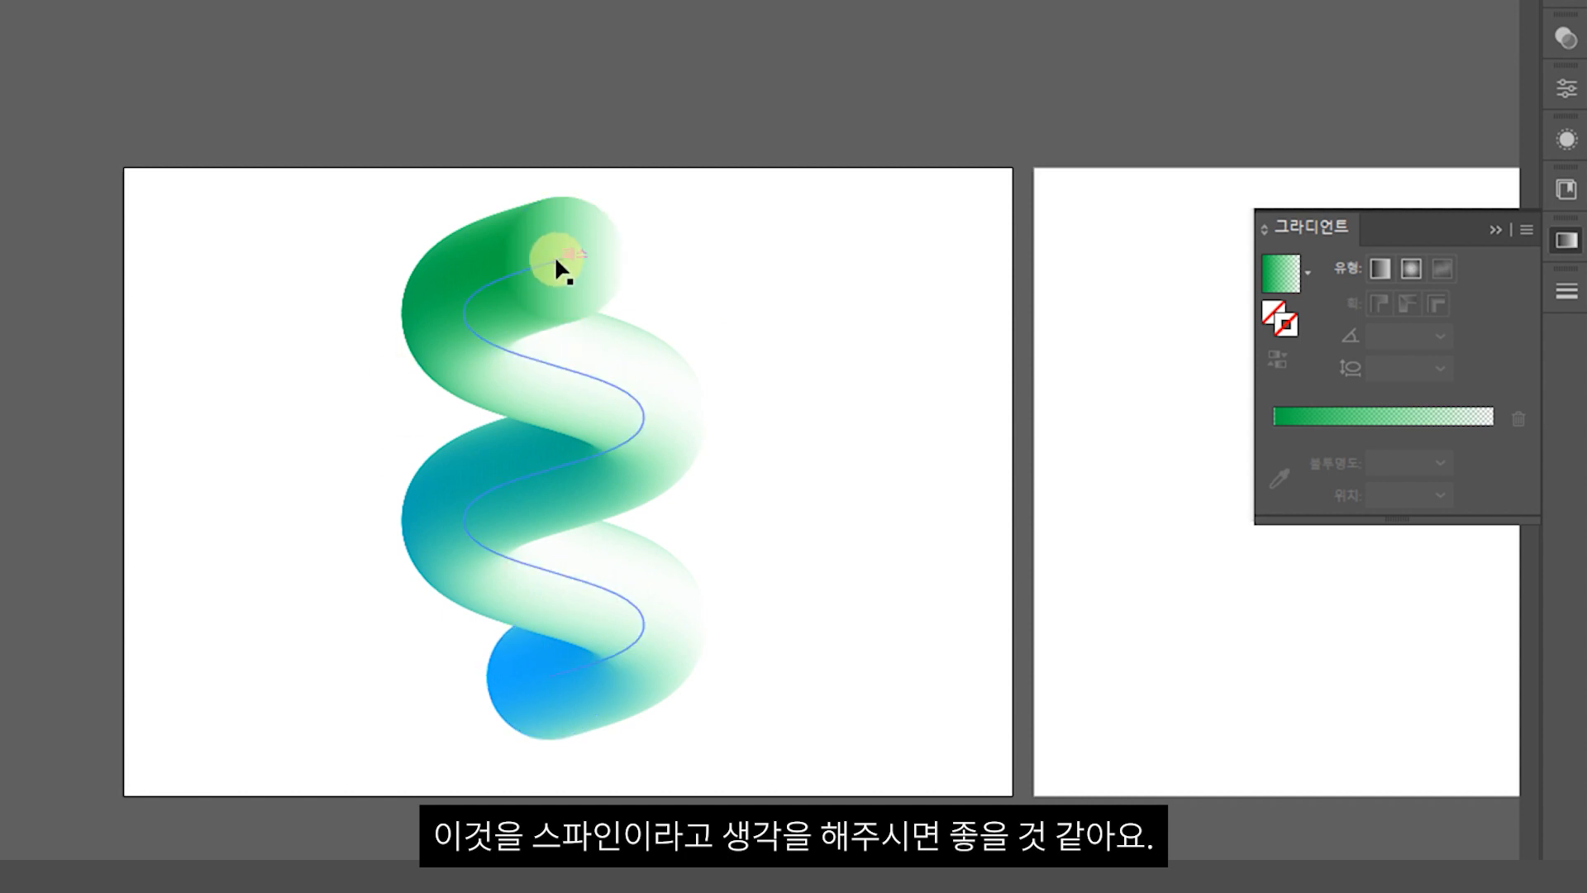
scroll(651, 313, "down", 2)
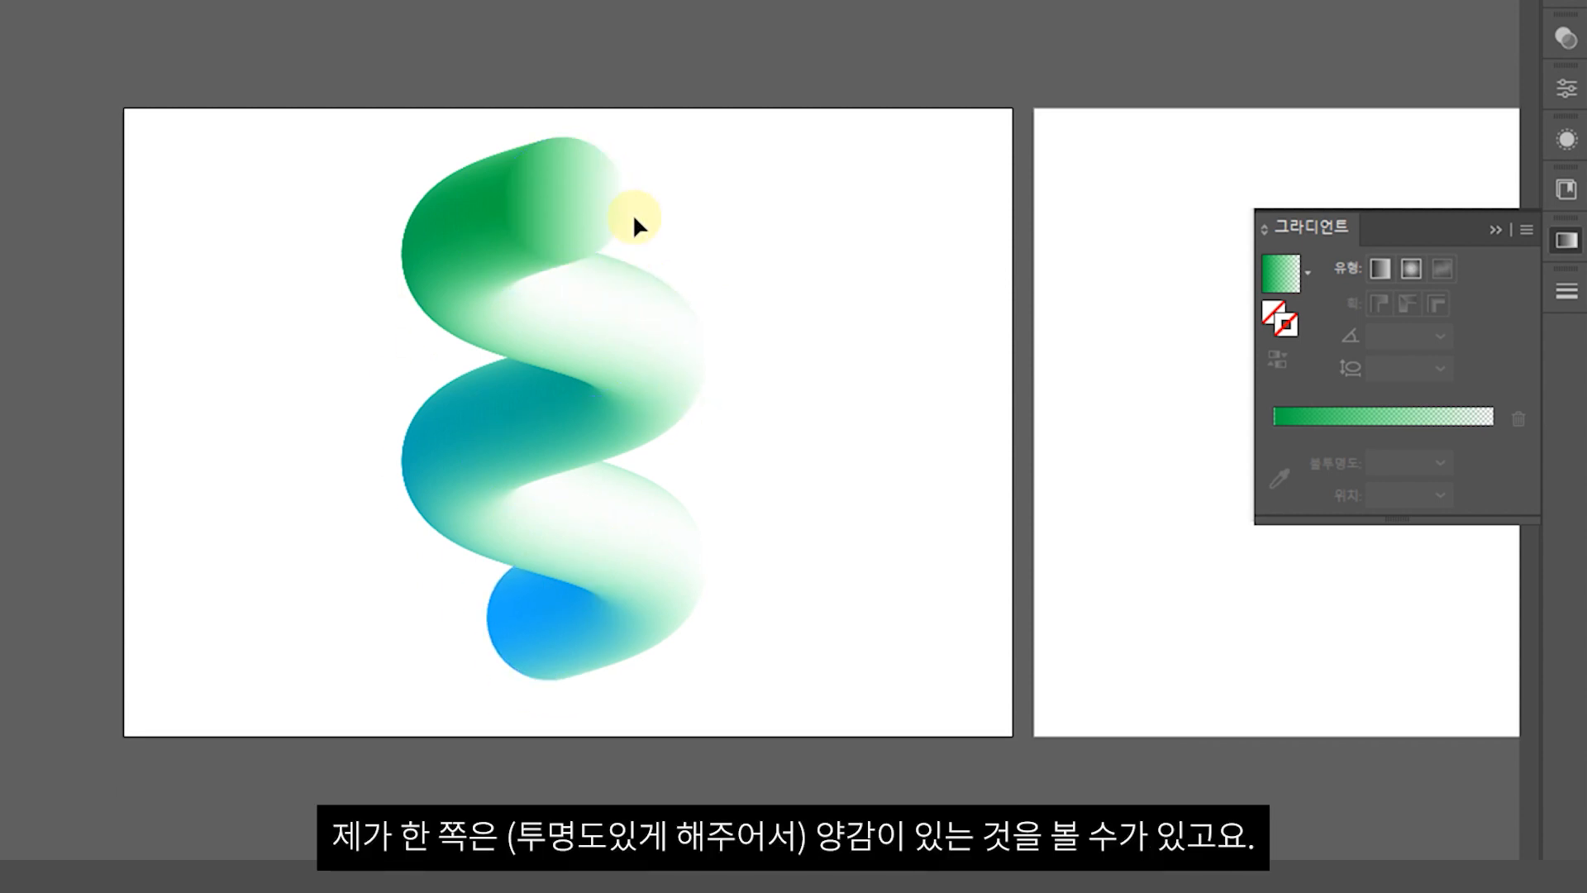
Isolate the coiled blend and enlarge both end circles from their centres, the green one to about 68 mm
left_click(608, 211)
double_click(607, 211)
left_click_drag(625, 262, 666, 301)
left_click(567, 653)
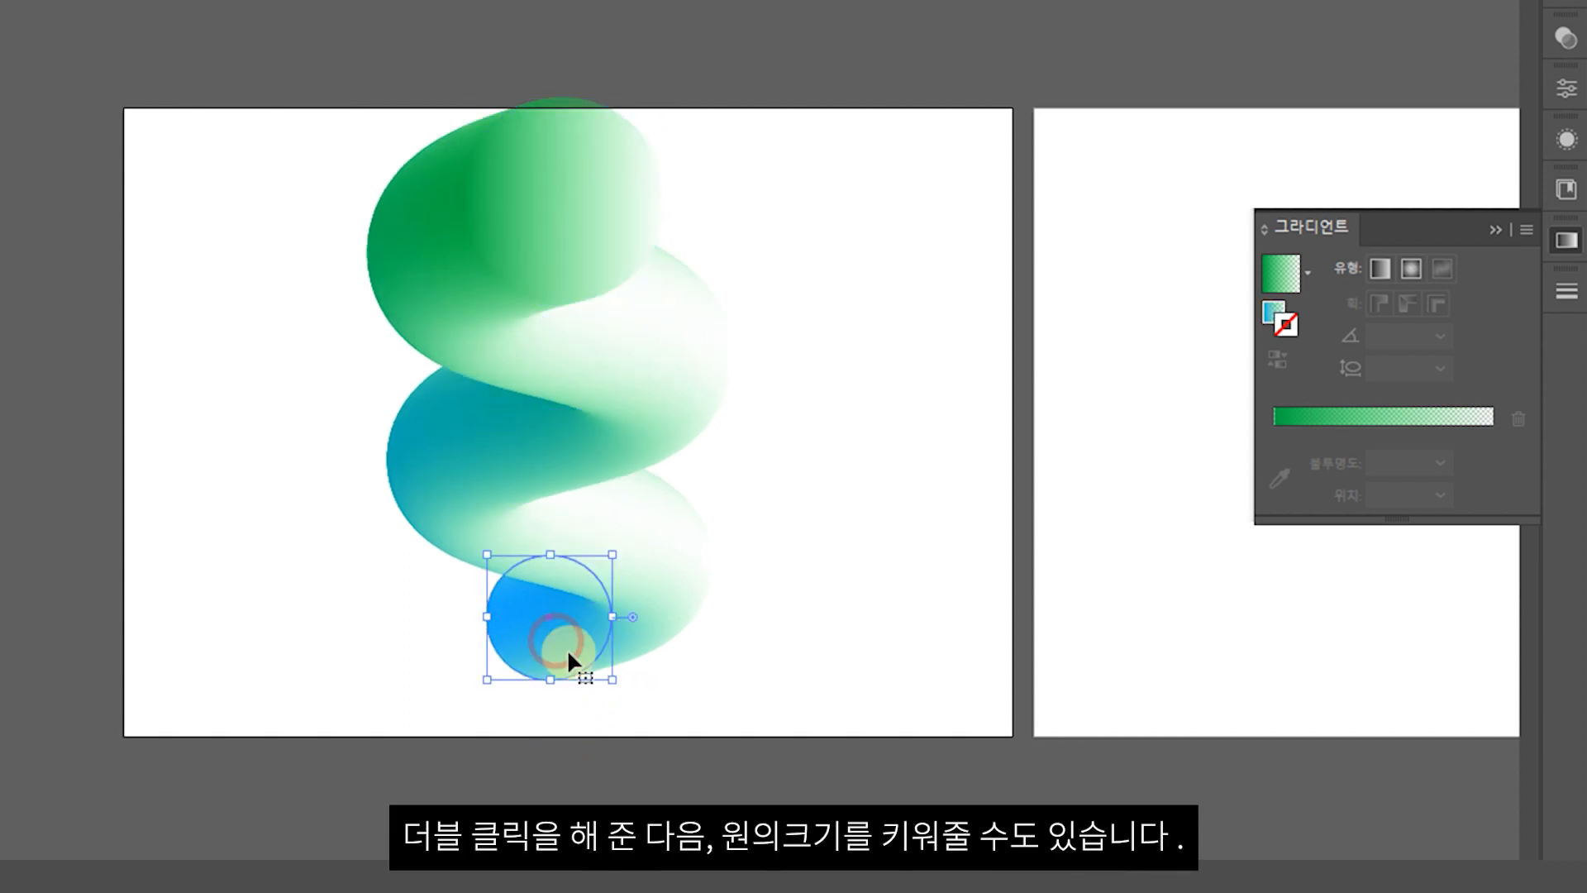
left_click_drag(616, 683, 665, 735)
left_click(602, 520)
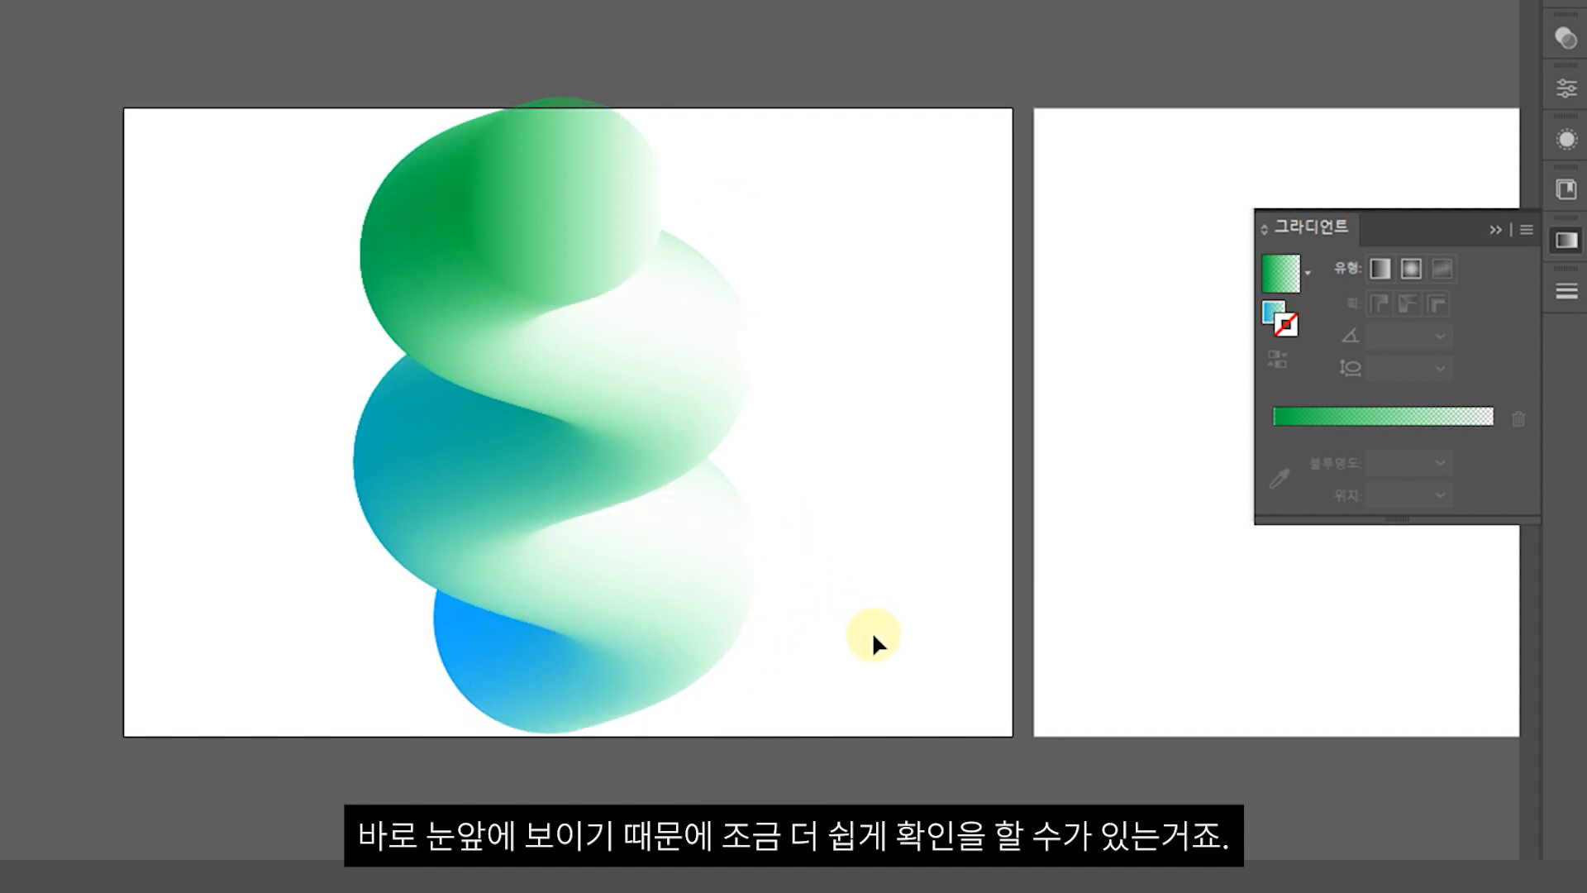
Reshape the blend's spine with the Direct Selection tool so the coil runs diagonally from upper left to lower right
left_click(376, 289)
key("a")
left_click_drag(650, 333, 620, 388)
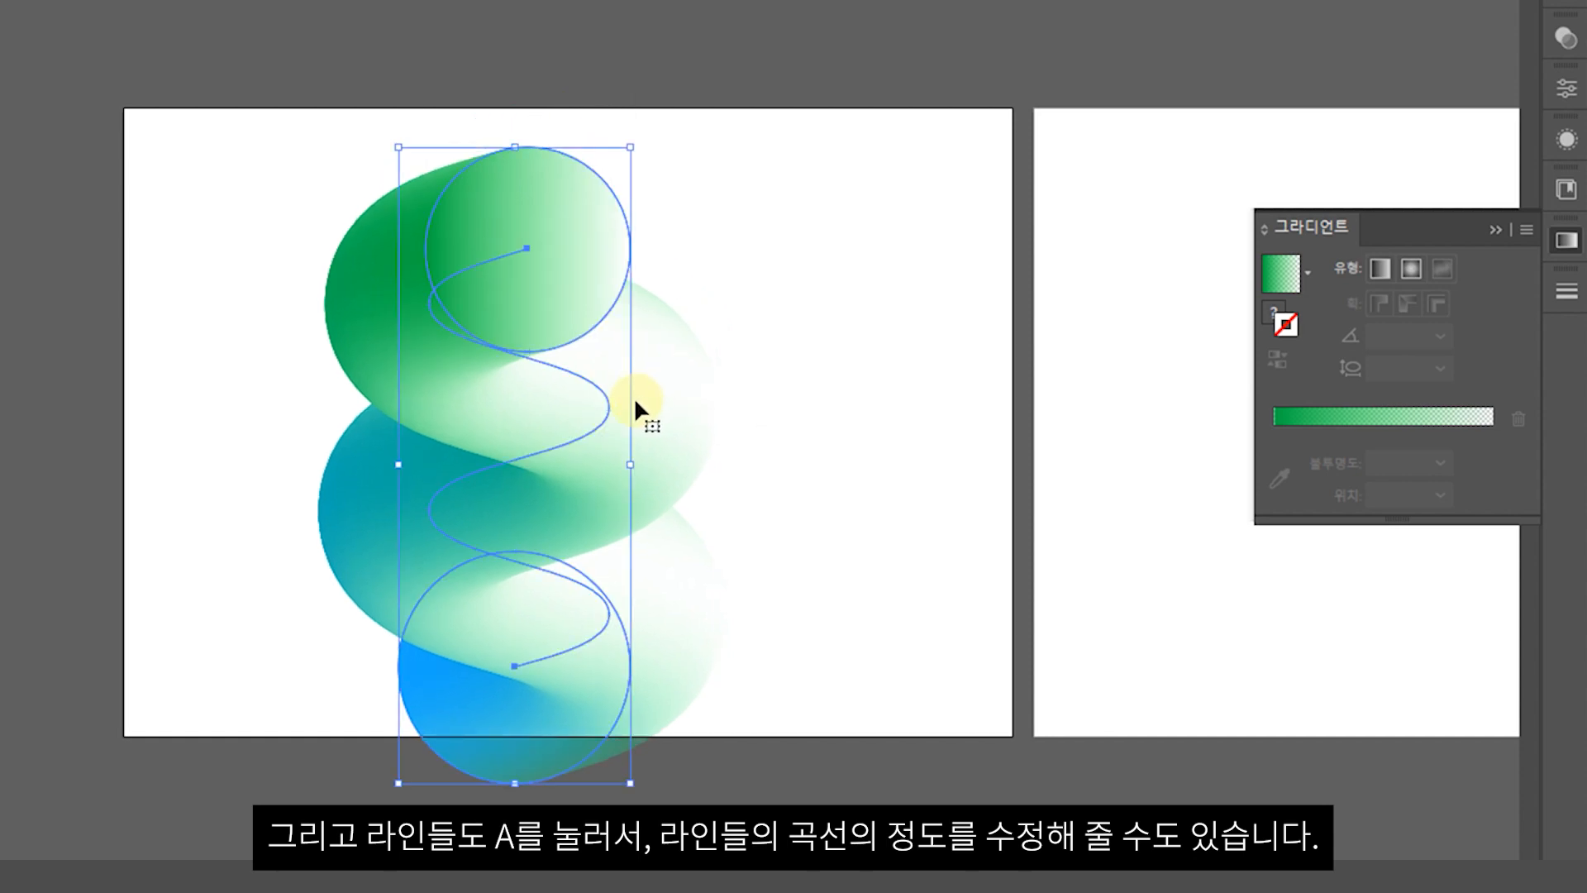
left_click(644, 411)
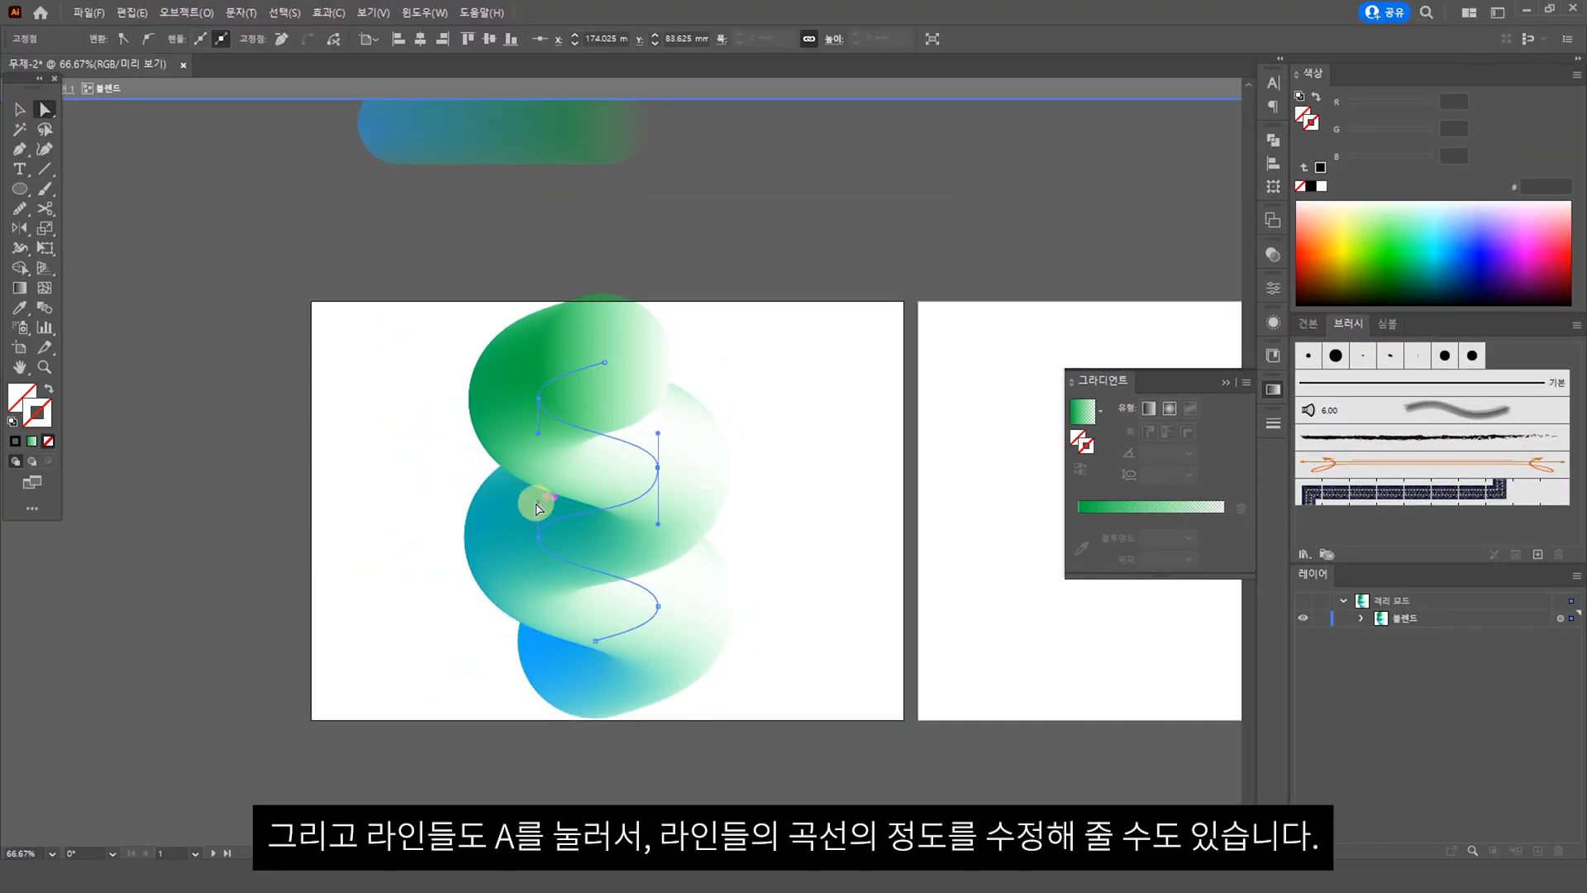
left_click(538, 536)
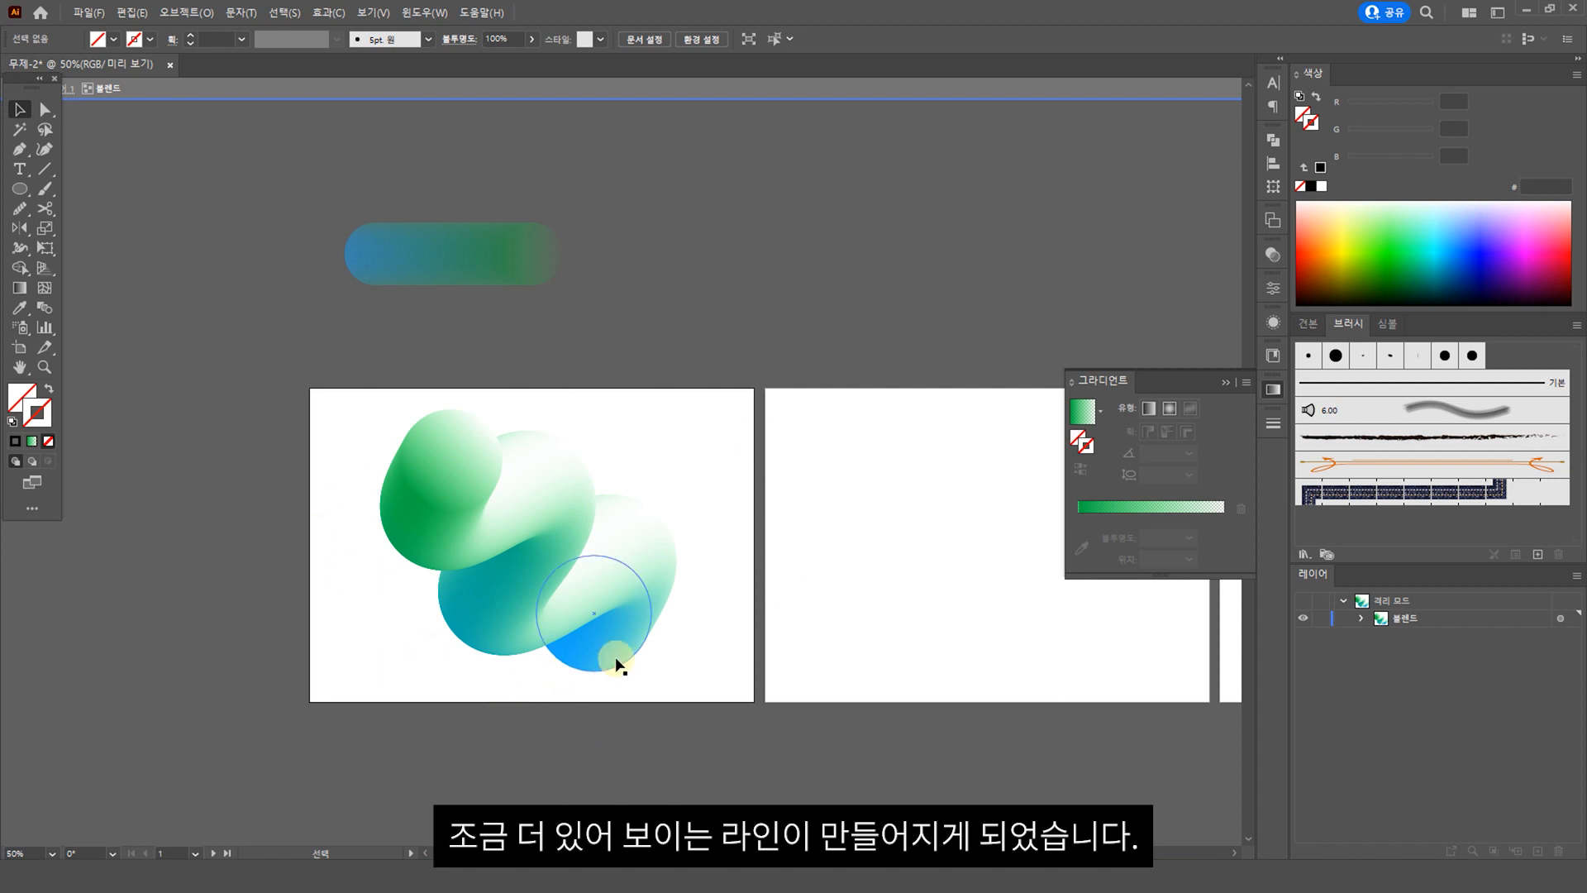
Recolor the opaque green gradient stop of the coil's upper circle to yellow-green D6FF15 and exit isolation mode
left_click(477, 478)
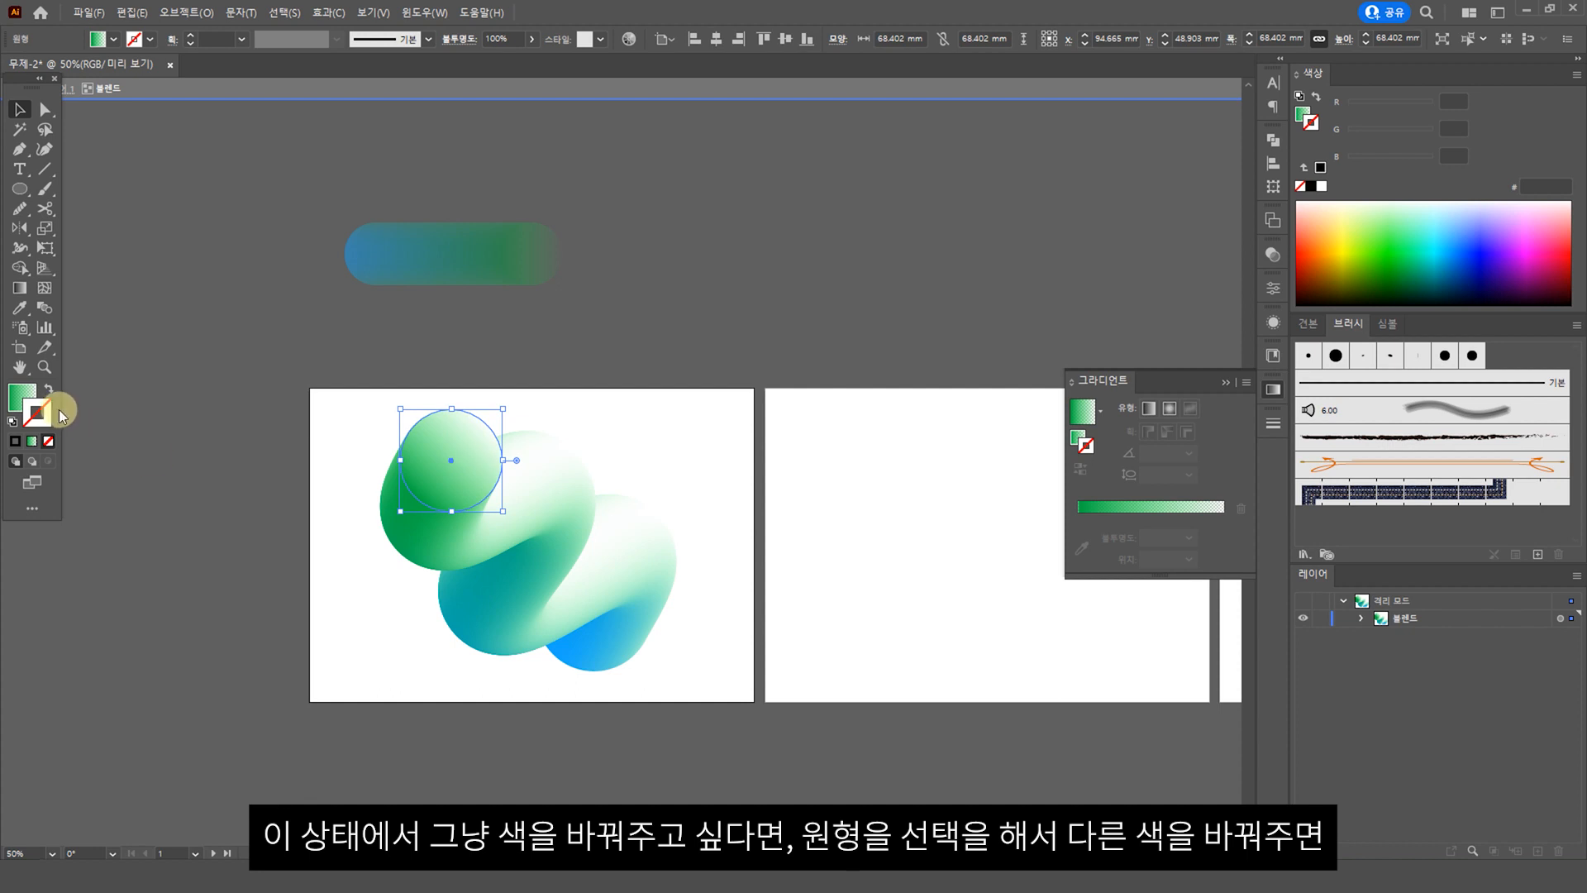
left_click(1187, 454)
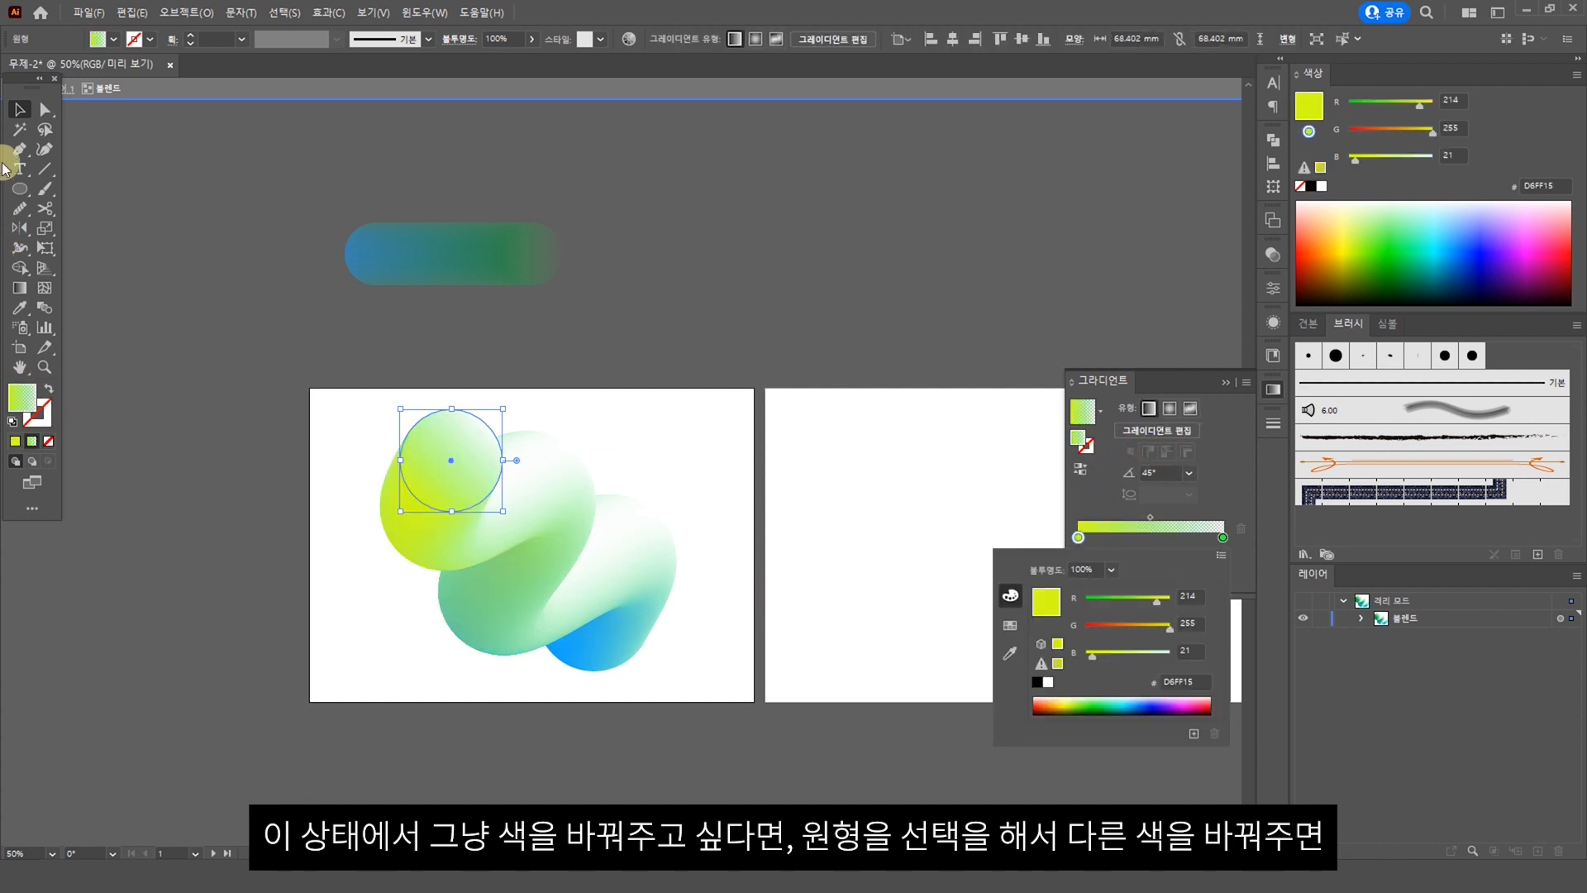
left_click(17, 109)
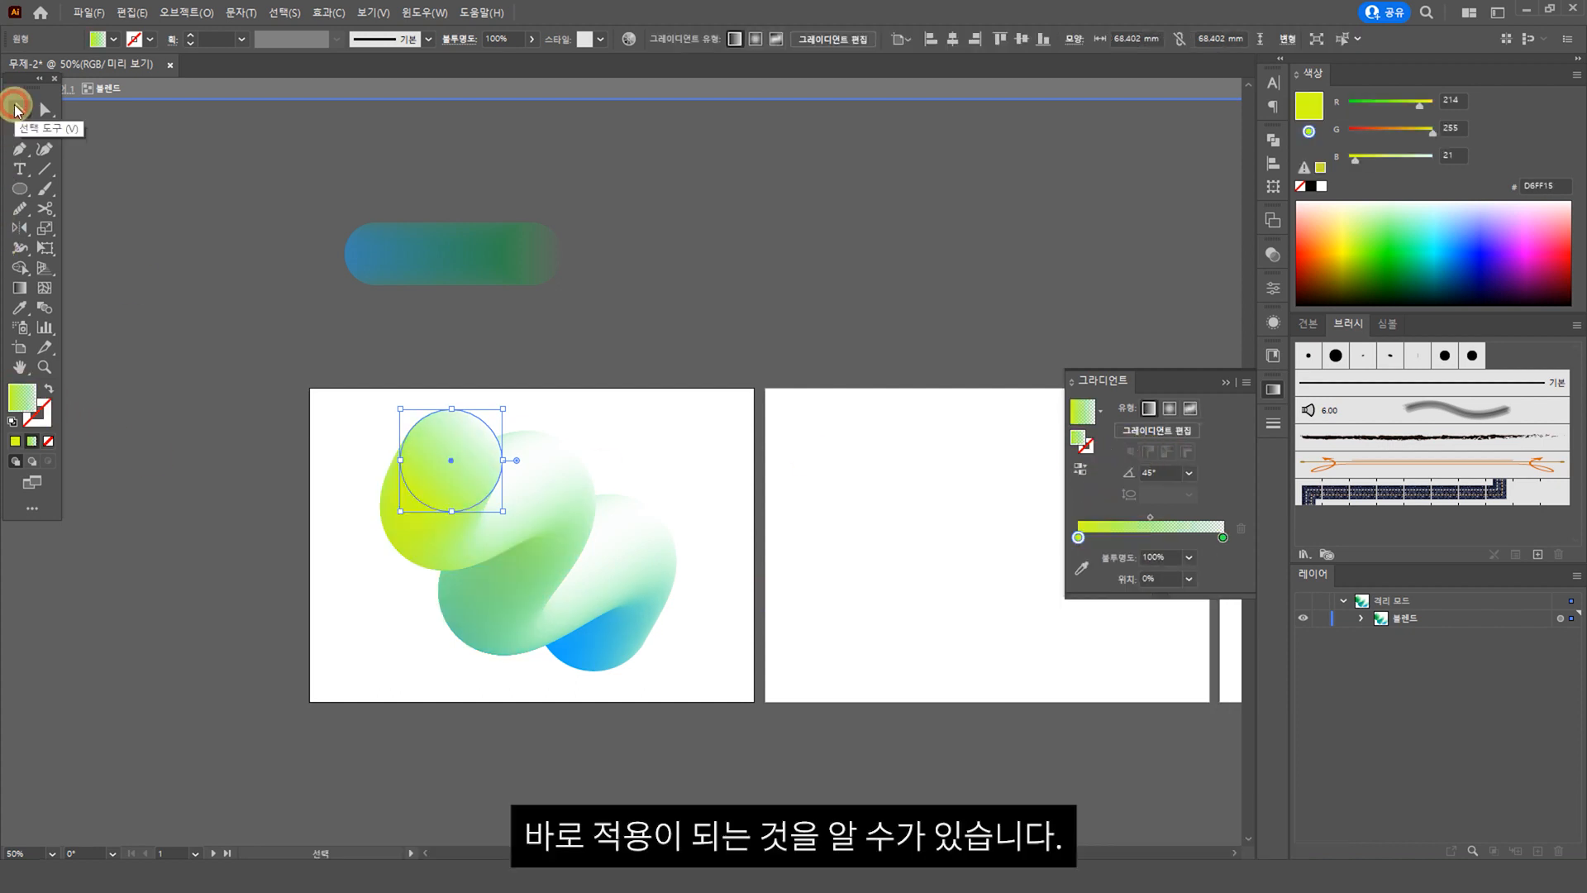
left_click(169, 315)
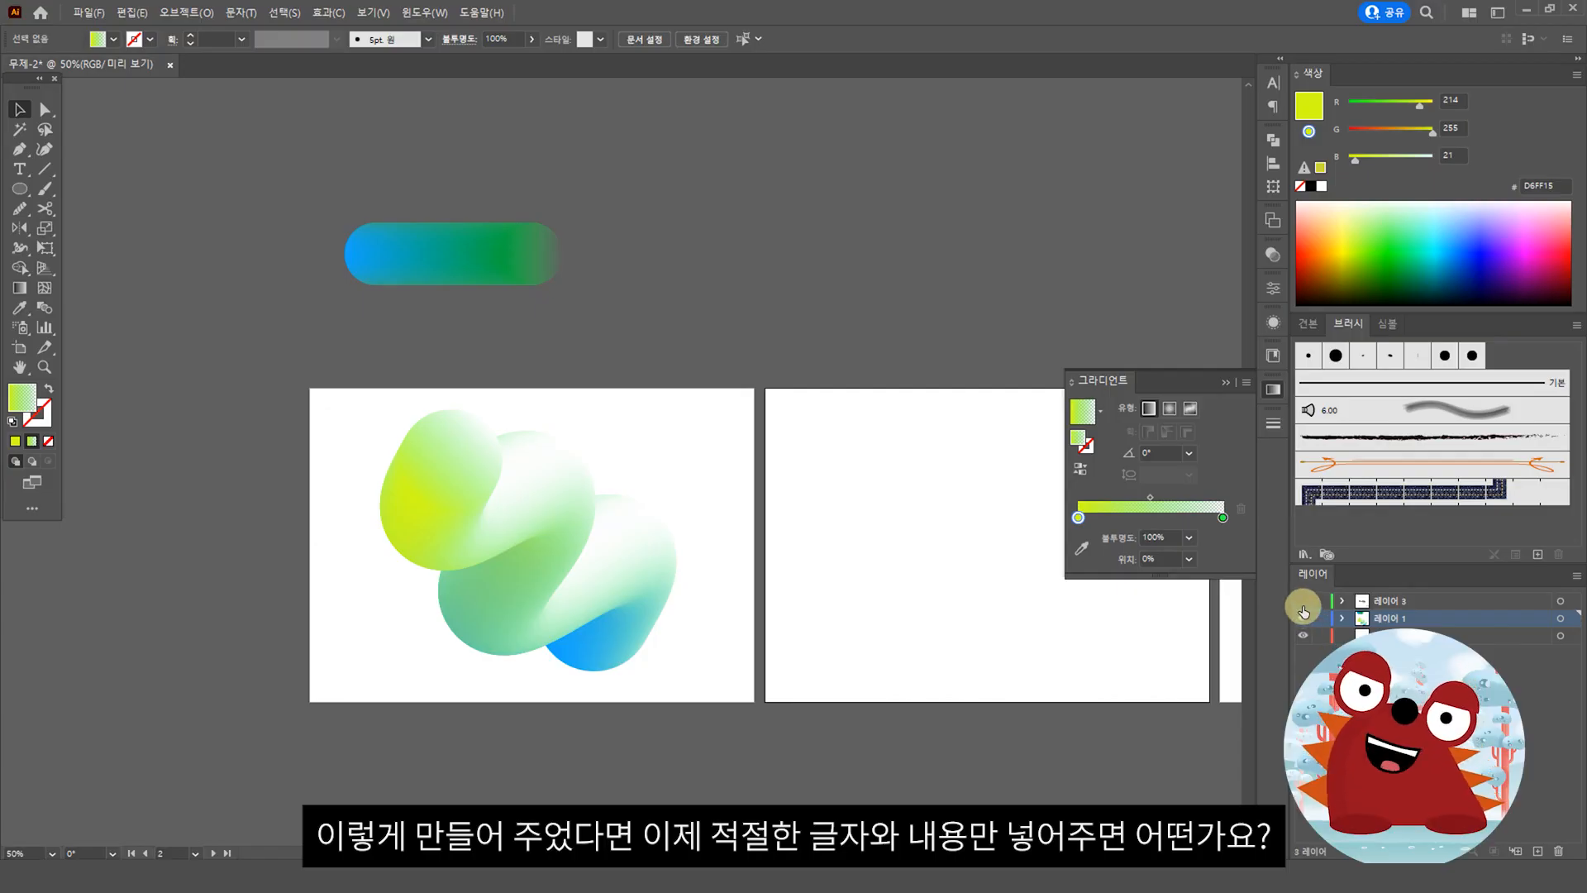
Make the hidden text layer 레이어 3 visible over the blended shape on the first artboard
left_click_drag(1303, 601, 1303, 618)
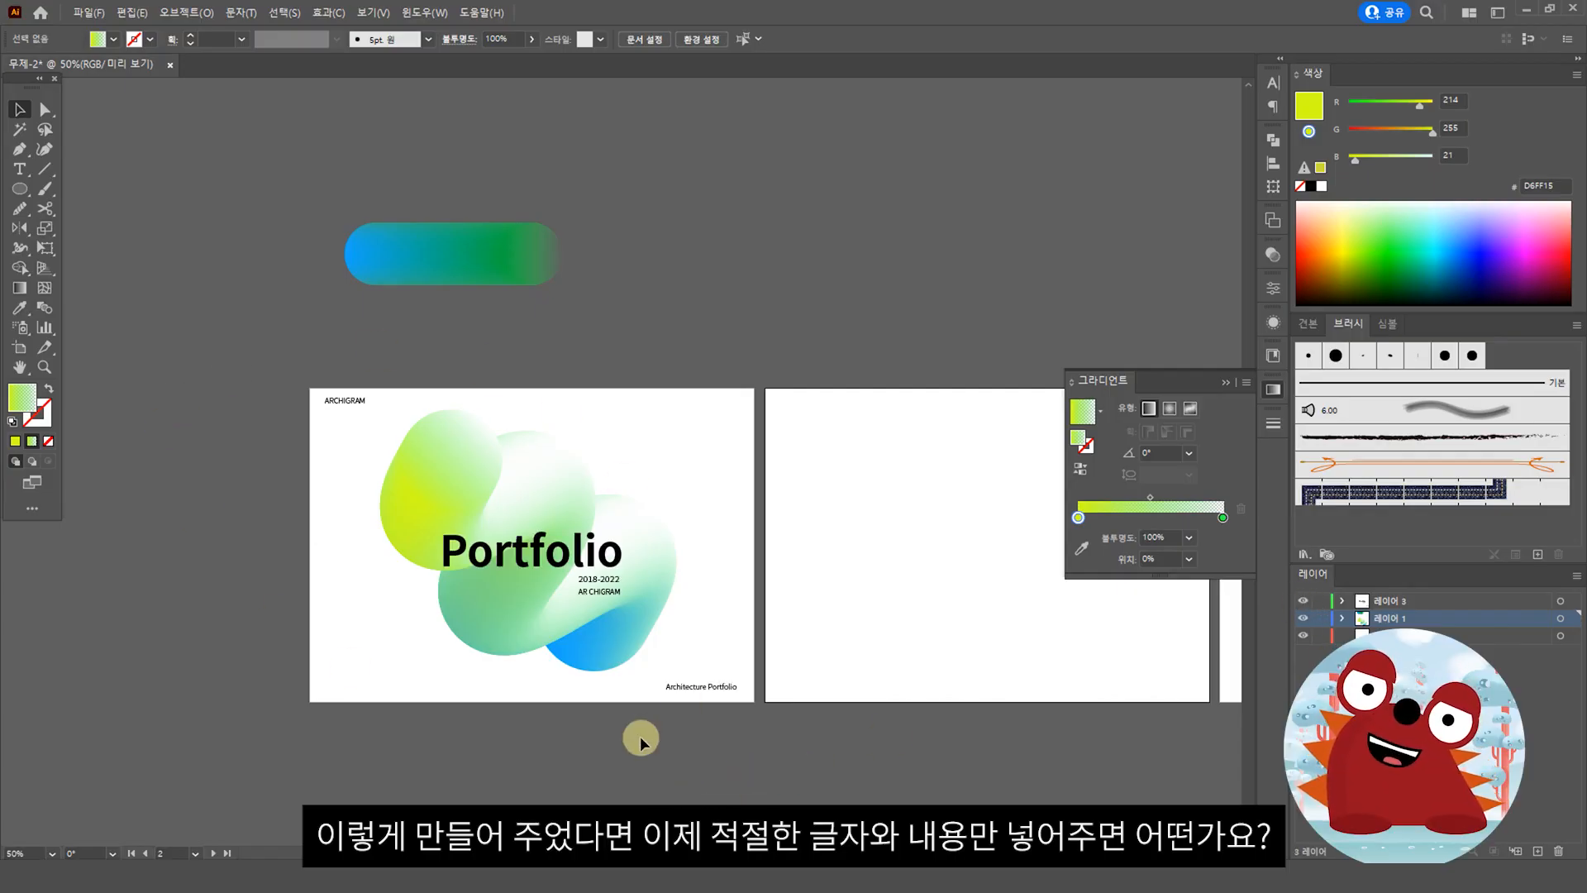
left_click(494, 552, "ctrl")
left_click_drag(613, 559, 470, 692)
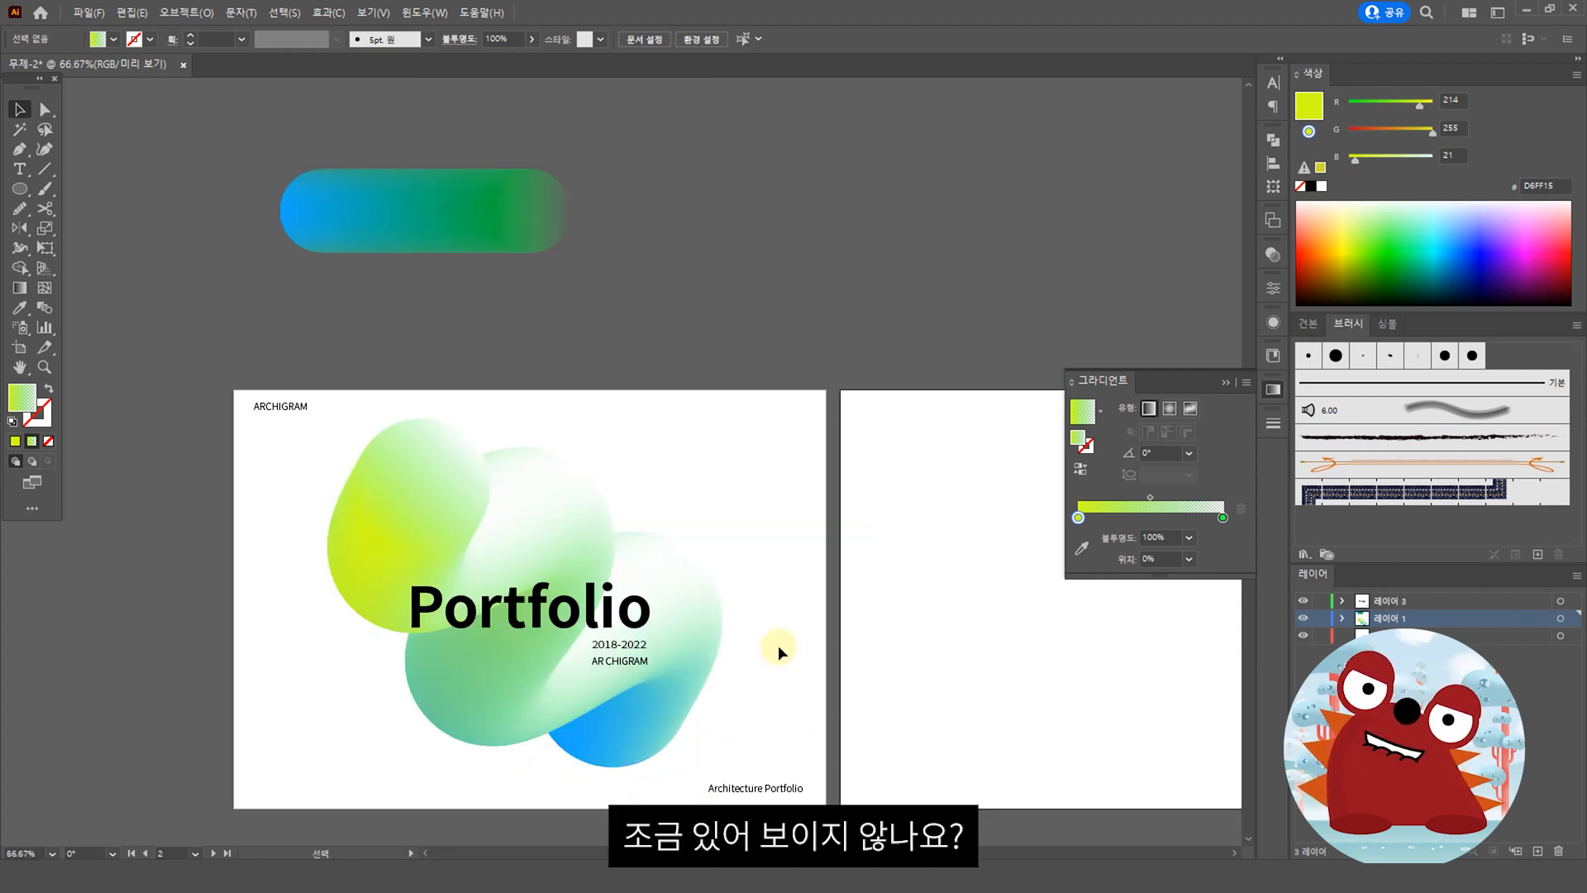
scroll(777, 643, "down", 1)
left_click_drag(808, 592, 738, 671)
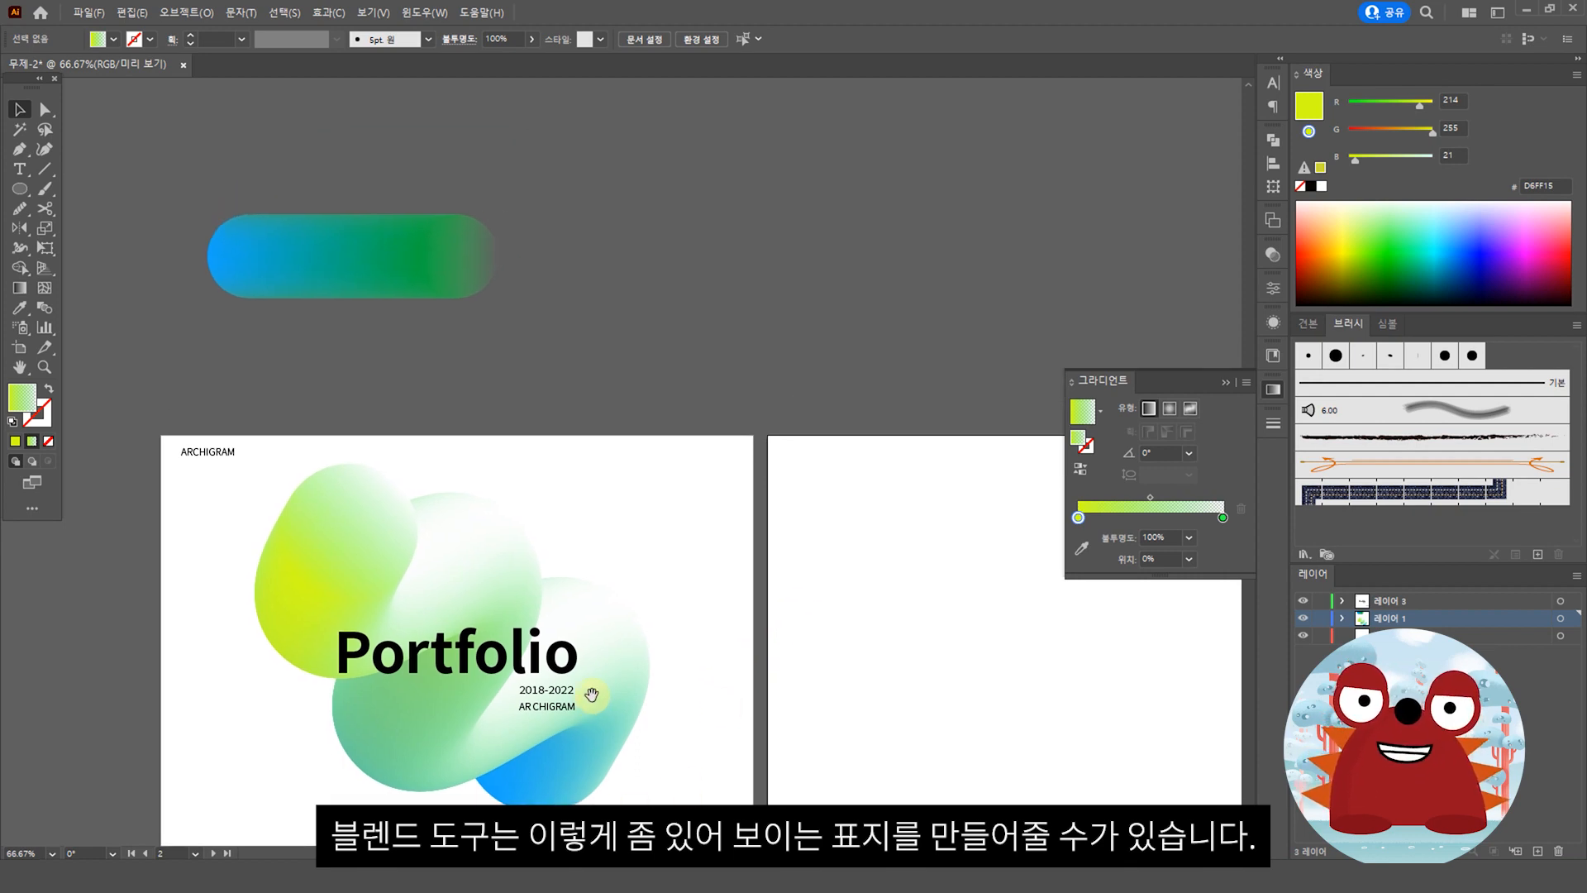
left_click_drag(796, 668, 630, 624)
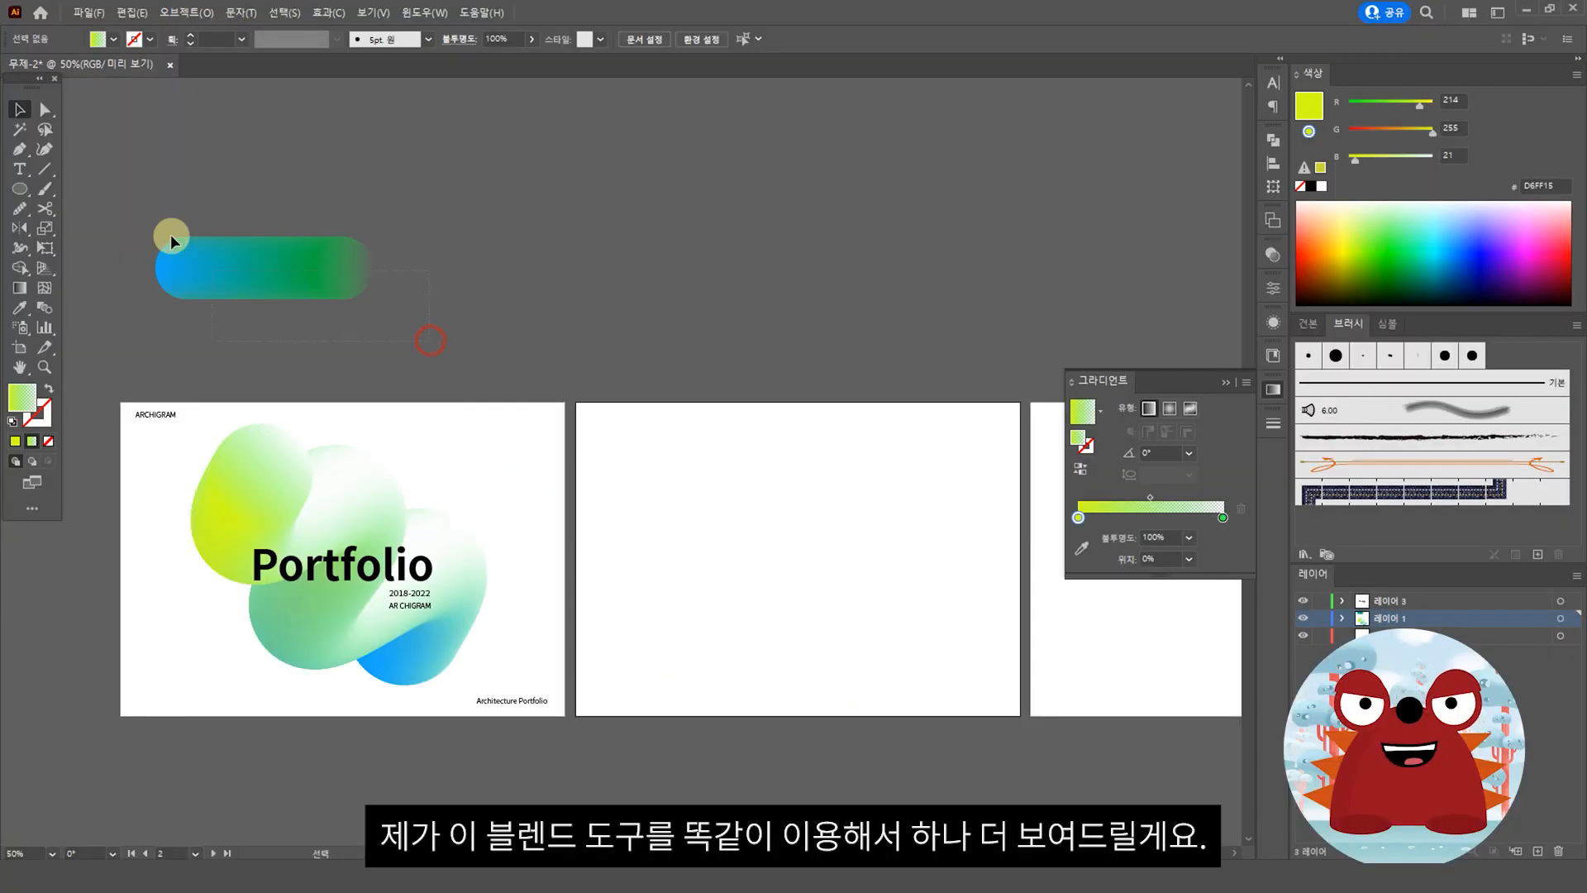
Duplicate the straight blue-green gradient blend about 288 mm horizontally to the right, above the second artboard
left_click(225, 251)
left_click_drag(225, 252, 668, 276)
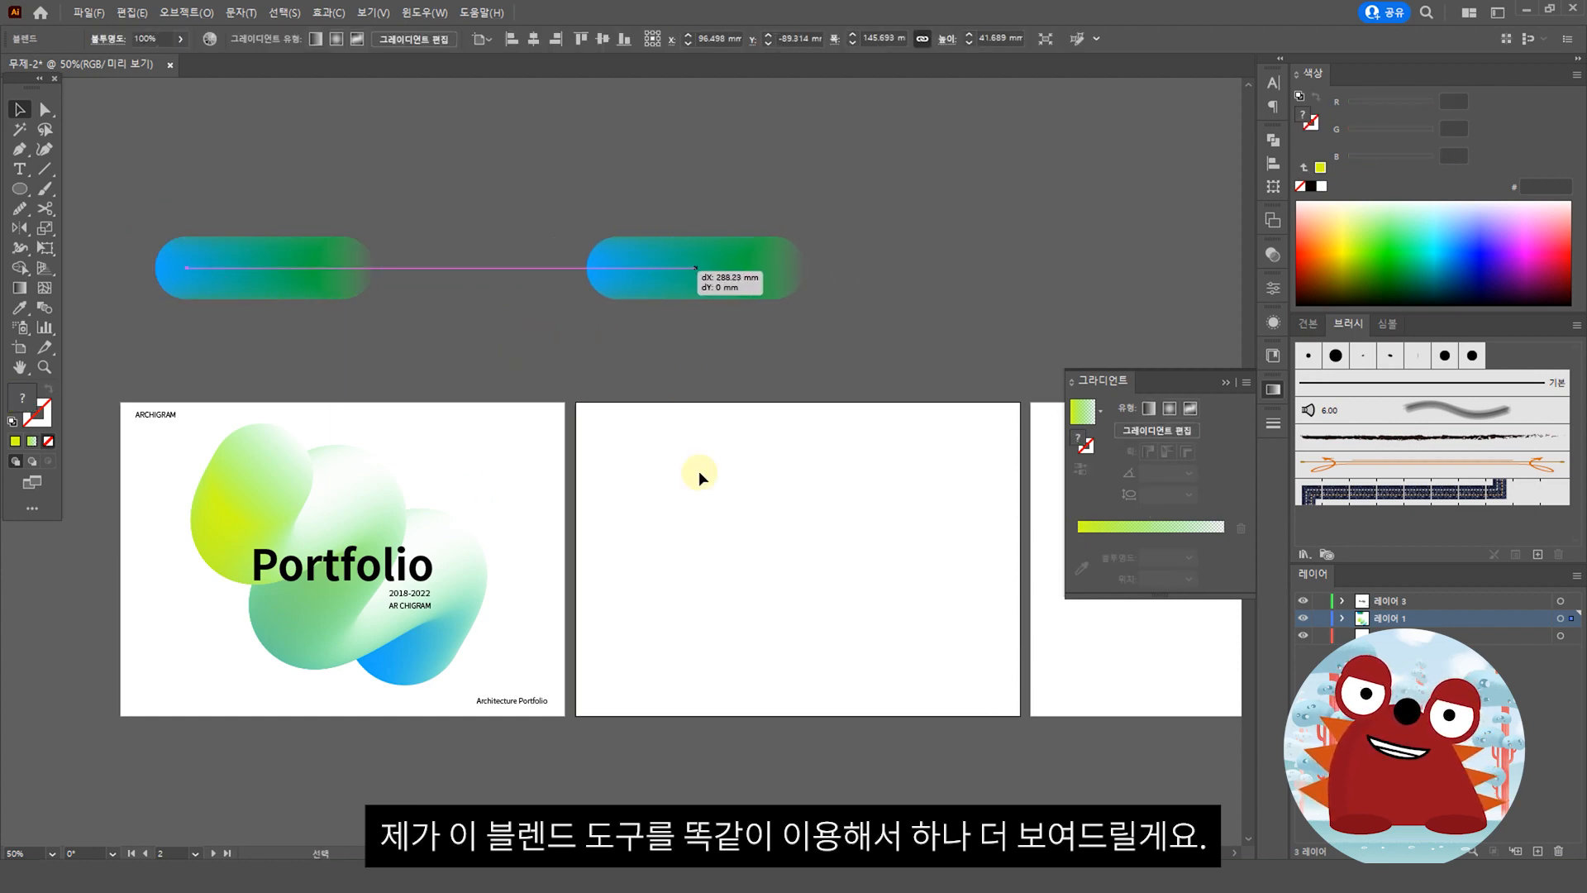
left_click_drag(698, 472, 701, 475)
left_click(747, 541)
left_click_drag(853, 567, 752, 605)
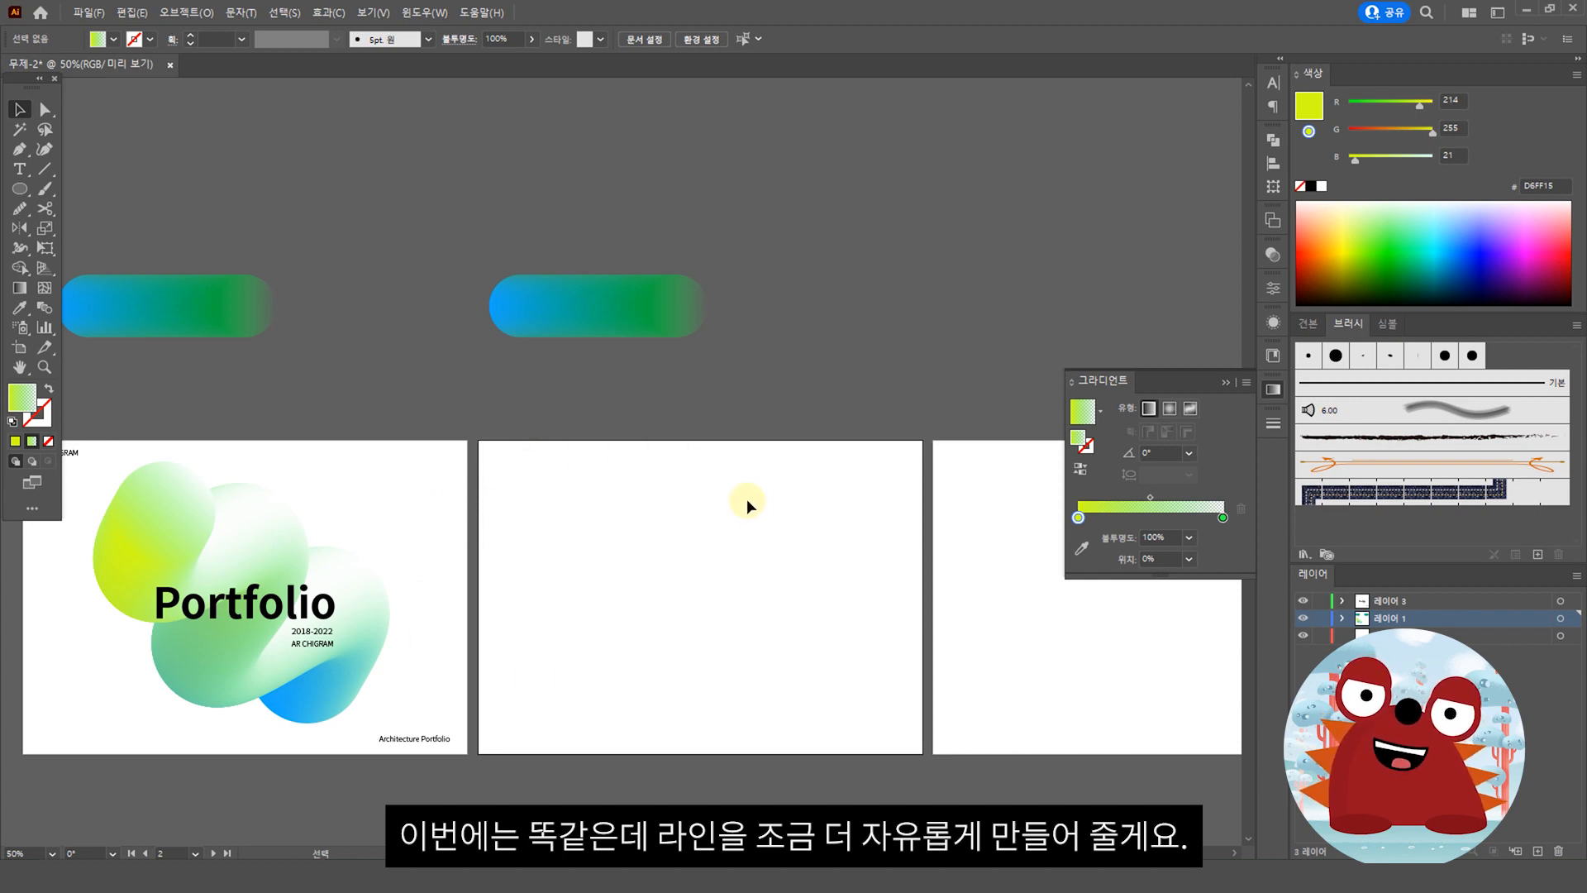
left_click(46, 150)
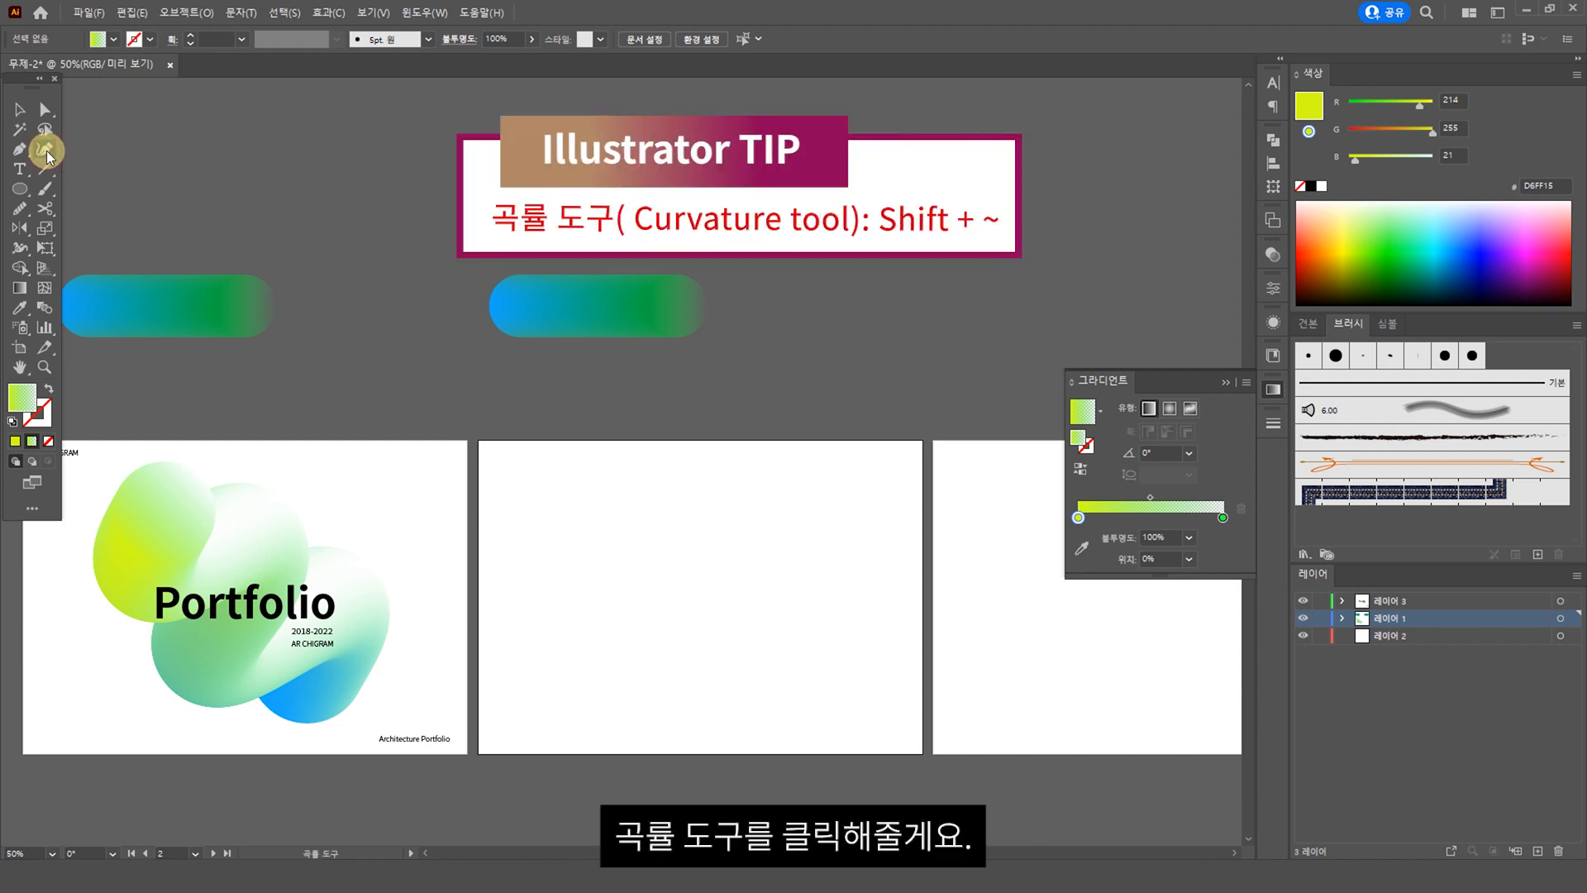
left_click(477, 526)
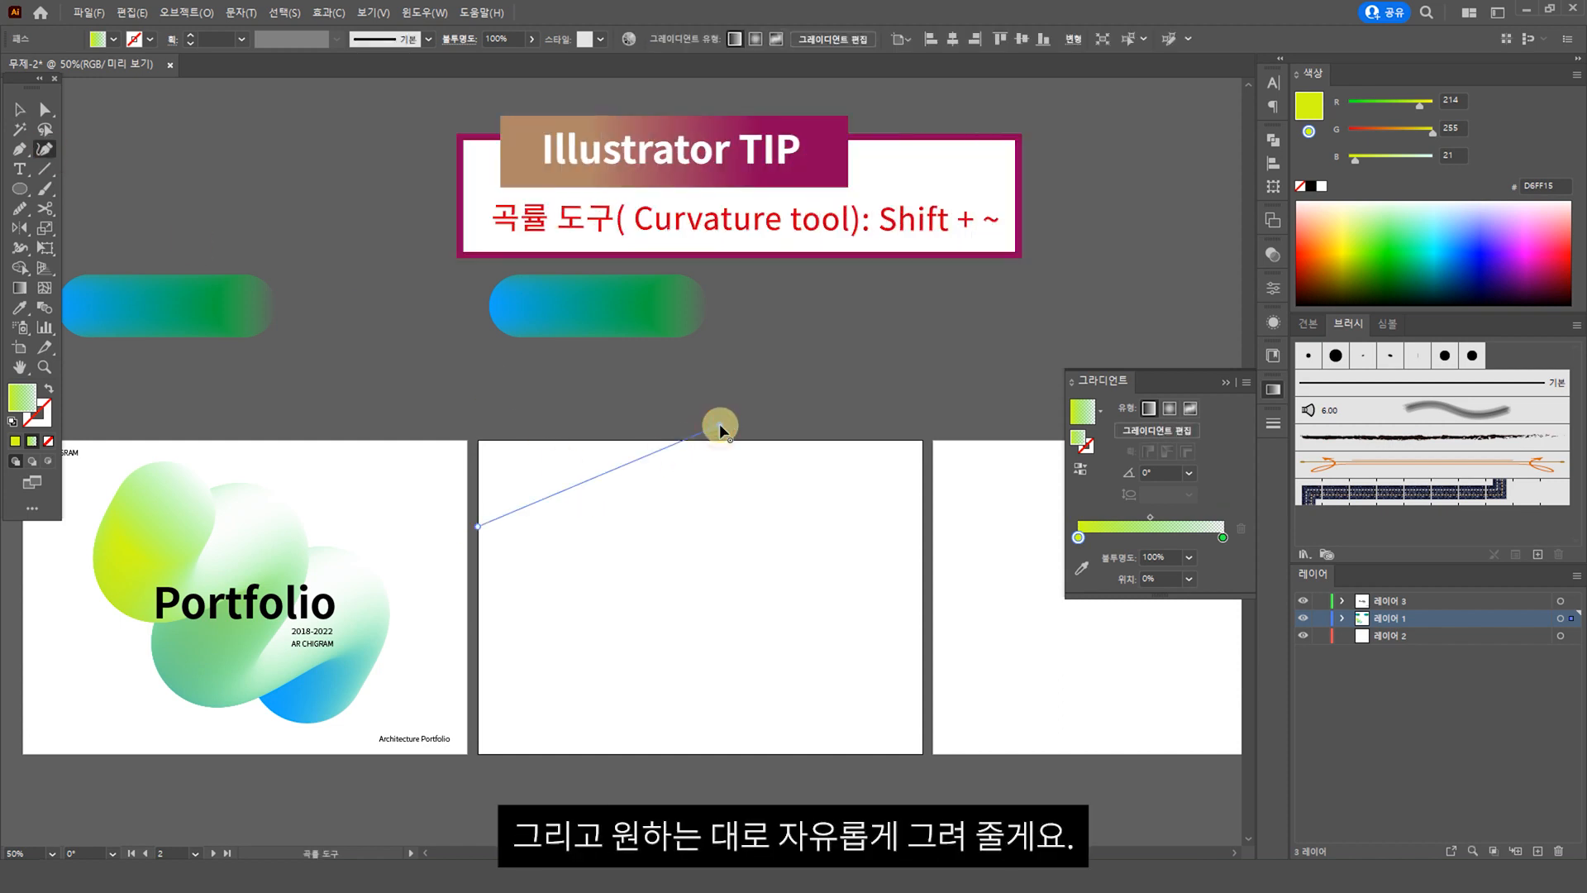
key("ctrl+z")
key("ctrl+z")
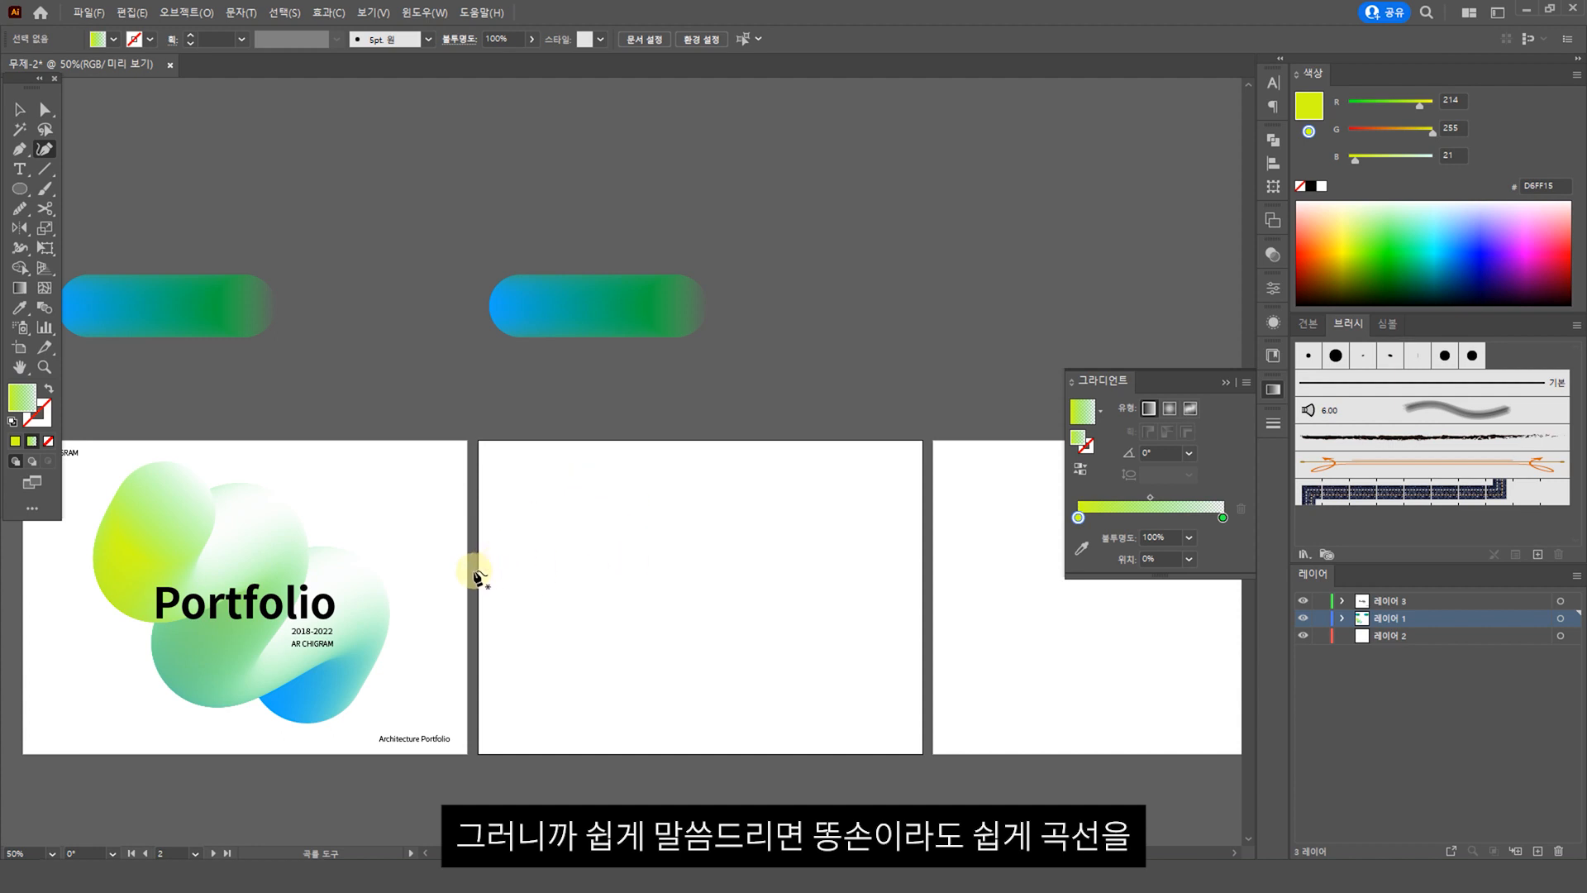
Try to sketch a winding S-shaped curve across the second artboard with the Curvature tool
left_click(474, 571)
left_click(662, 433)
left_click(678, 568)
left_click(580, 667)
left_click(560, 745)
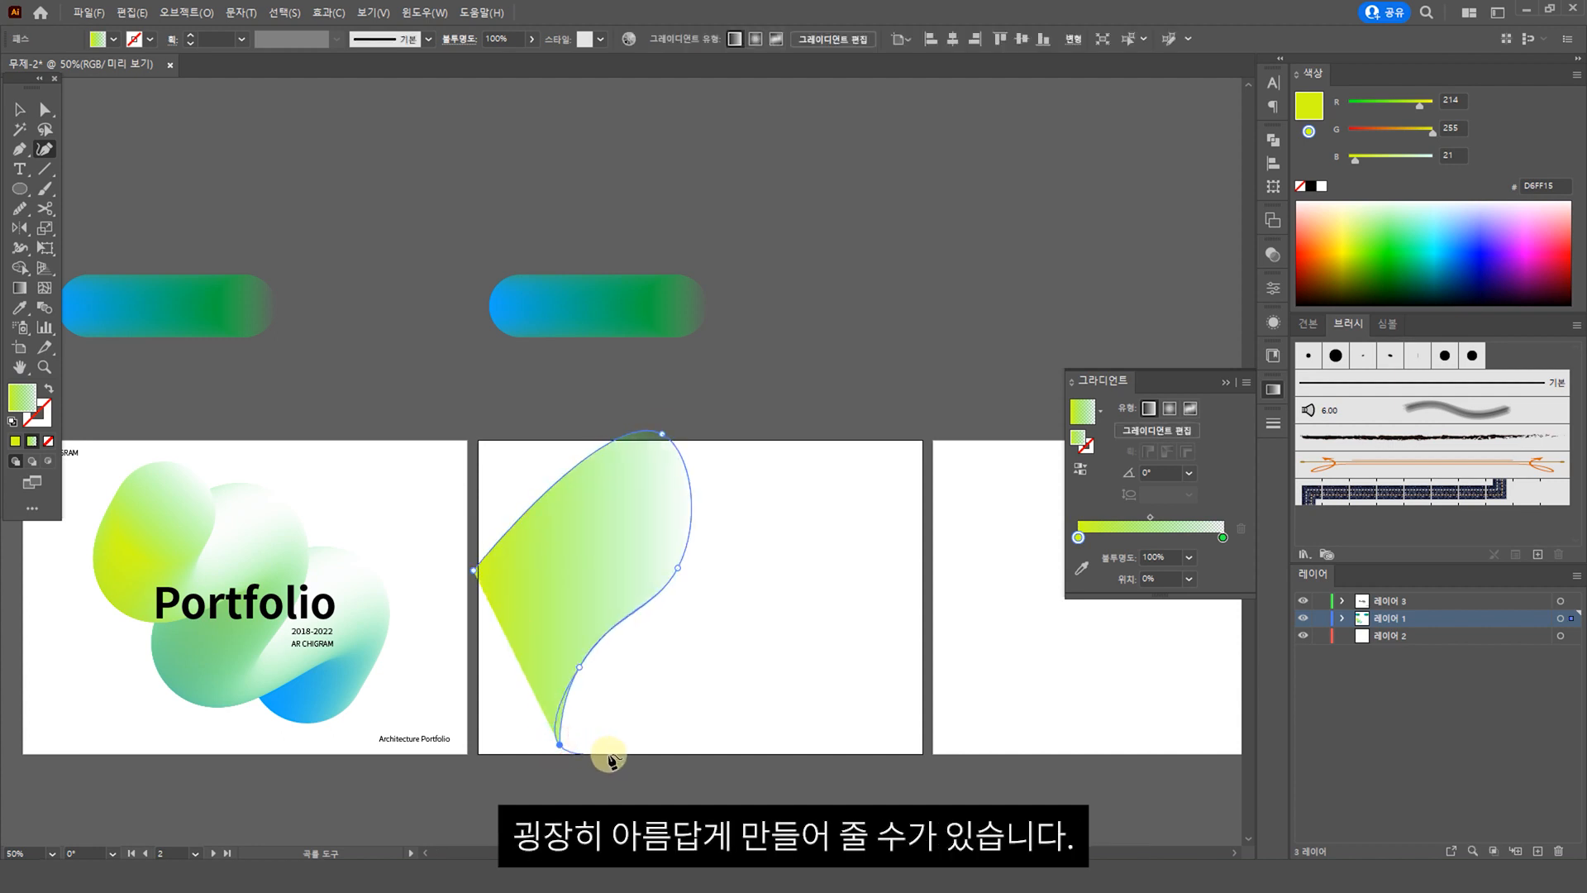
left_click(727, 754)
left_click(818, 639)
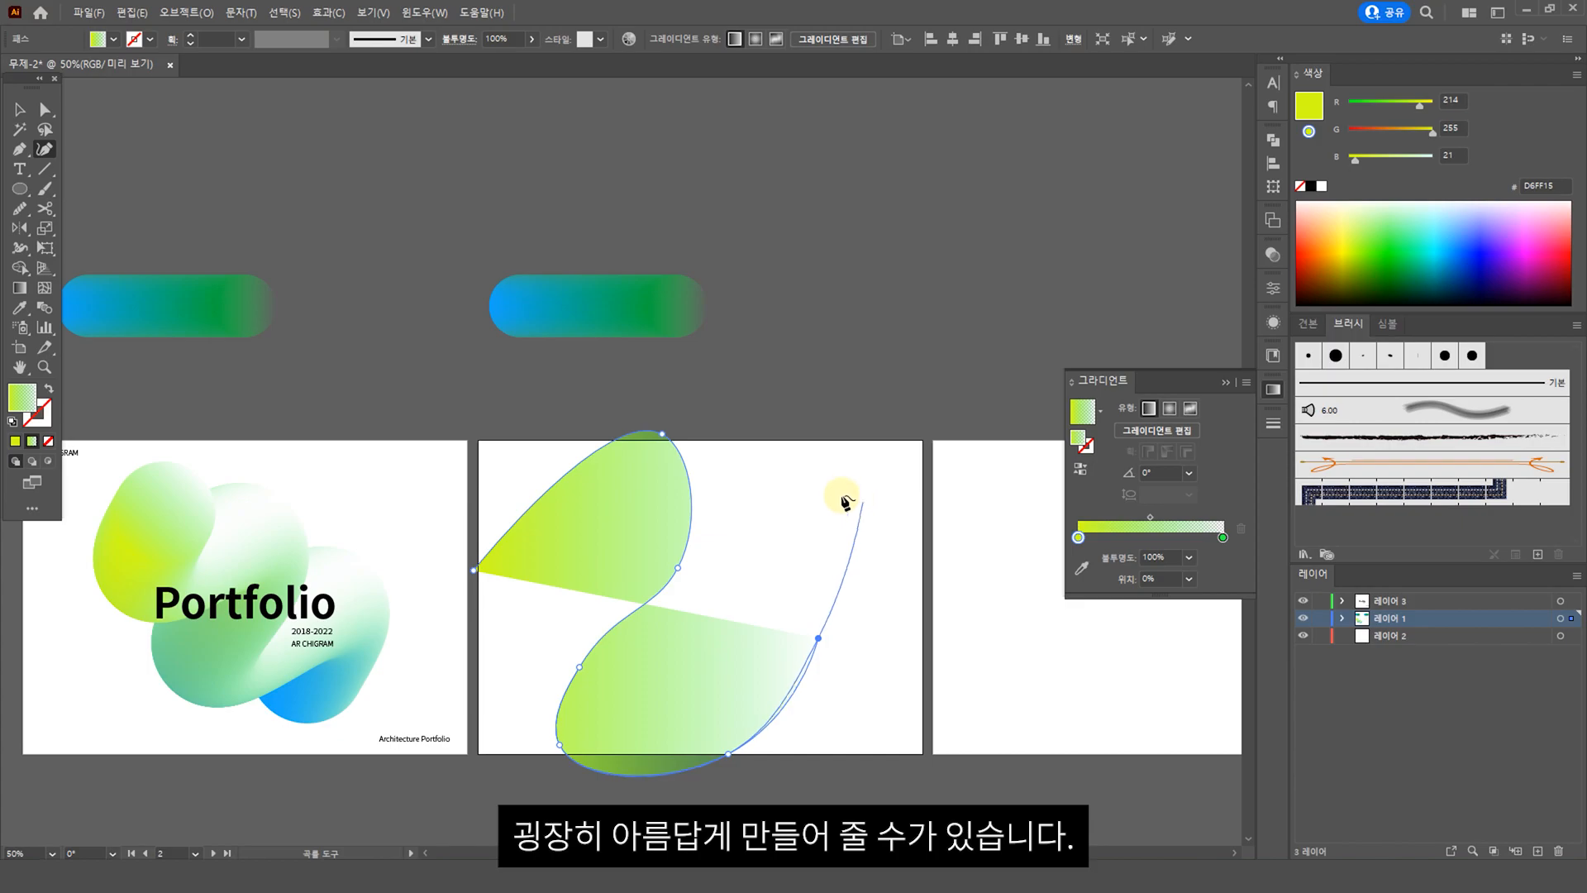
left_click(842, 476)
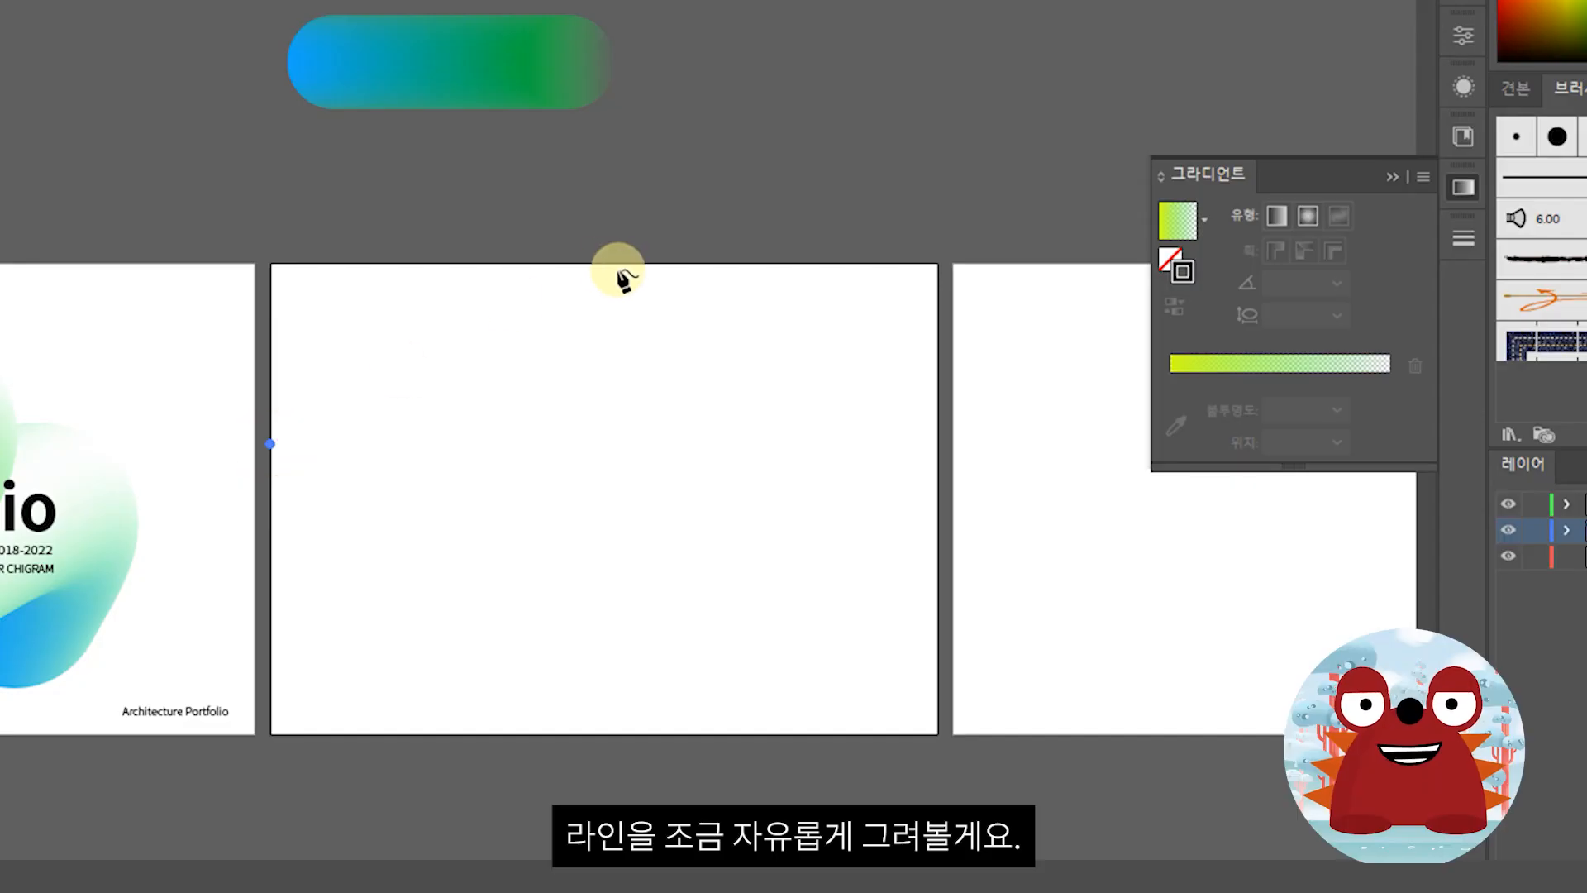
Draw an unfilled looping path with the Curvature tool, coiling from the second artboard's left edge toward its lower right corner
left_click_drag(620, 266, 653, 326)
left_click(638, 419)
left_click(442, 530)
left_click(380, 441)
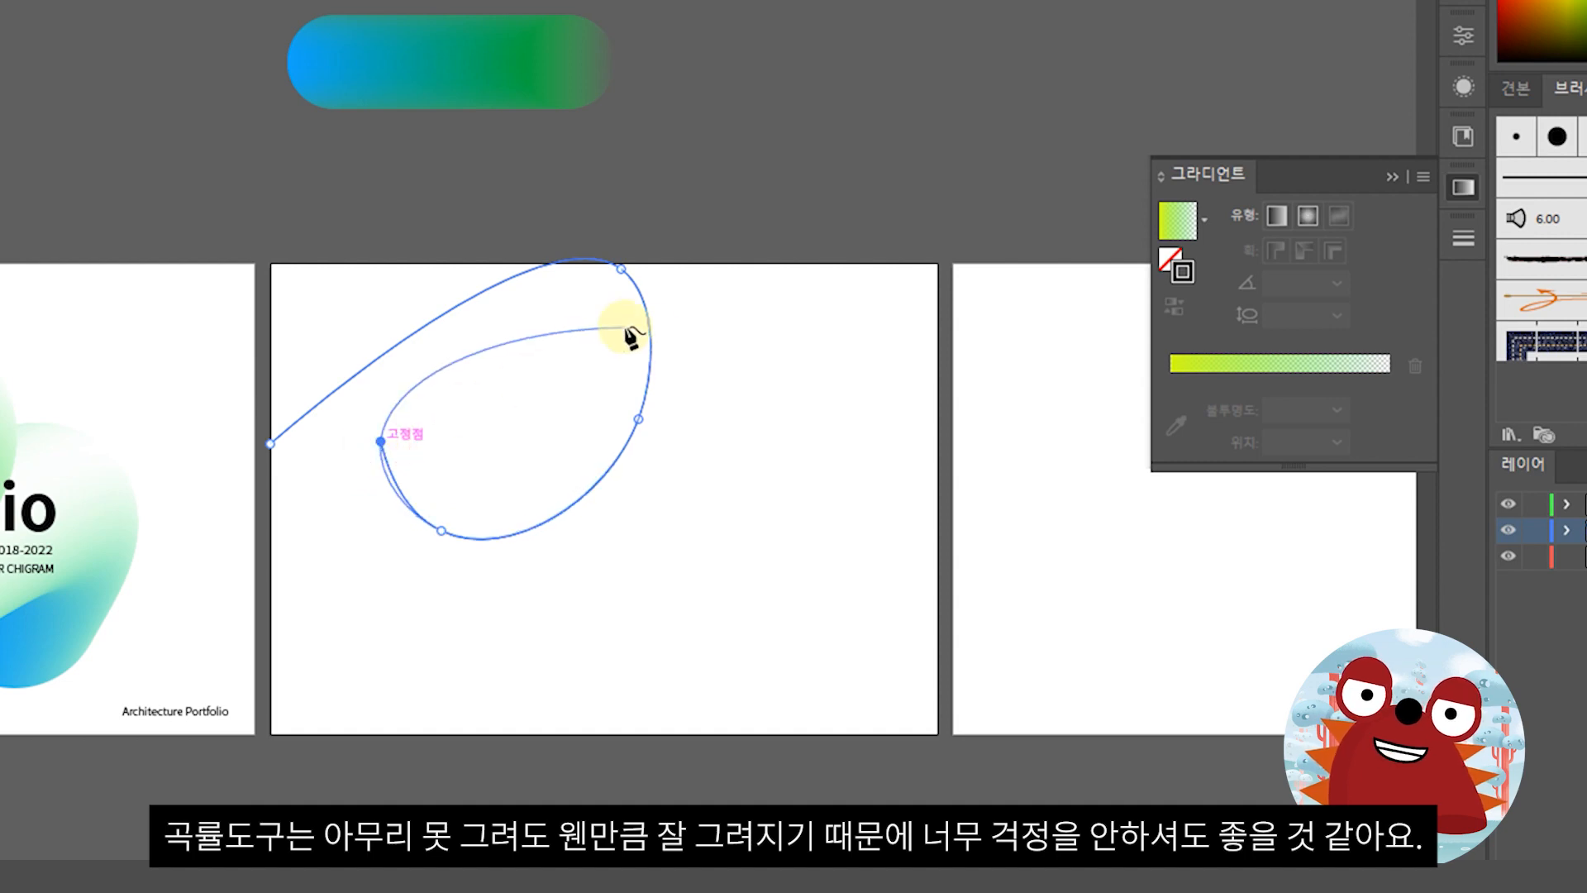
left_click(693, 338)
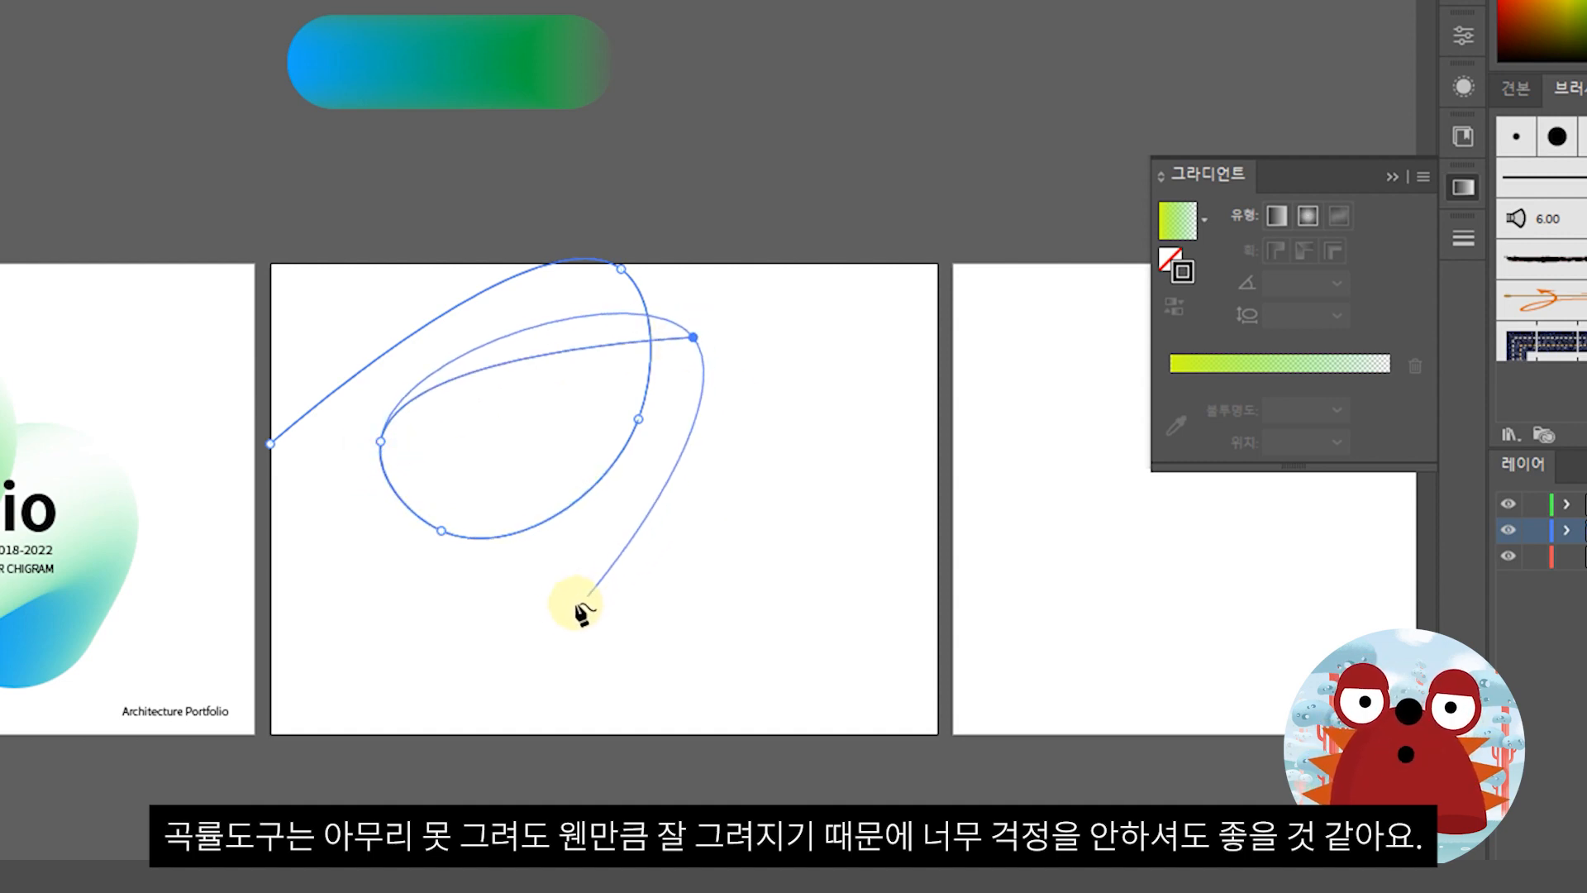
left_click(479, 648)
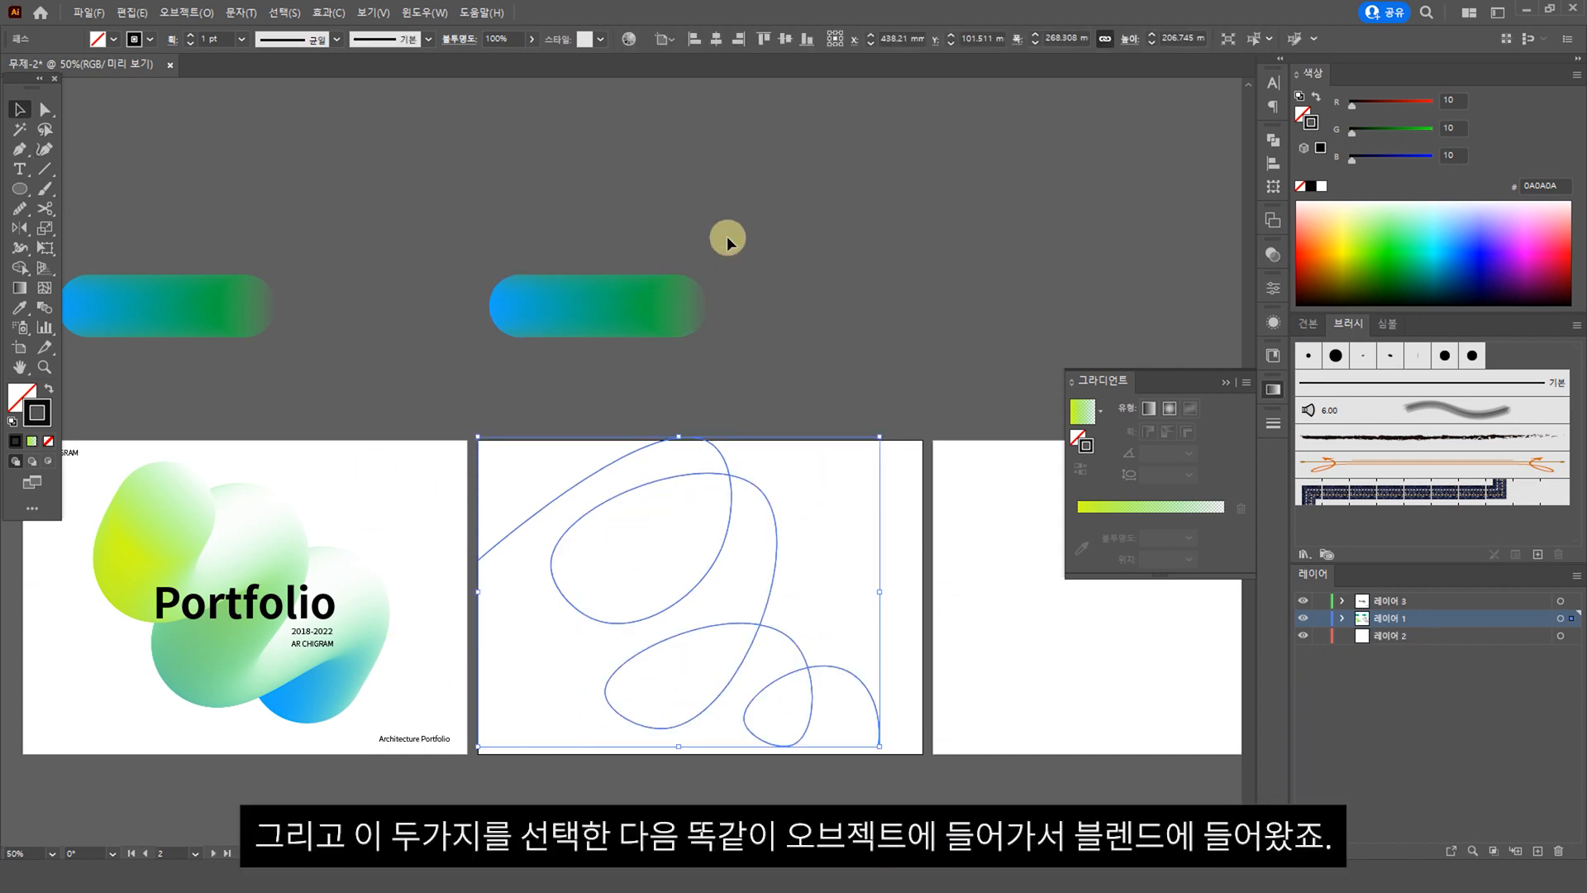
Replace the spine of the duplicated blue-green blend with the looping path on the second artboard
left_click_drag(727, 239, 471, 407)
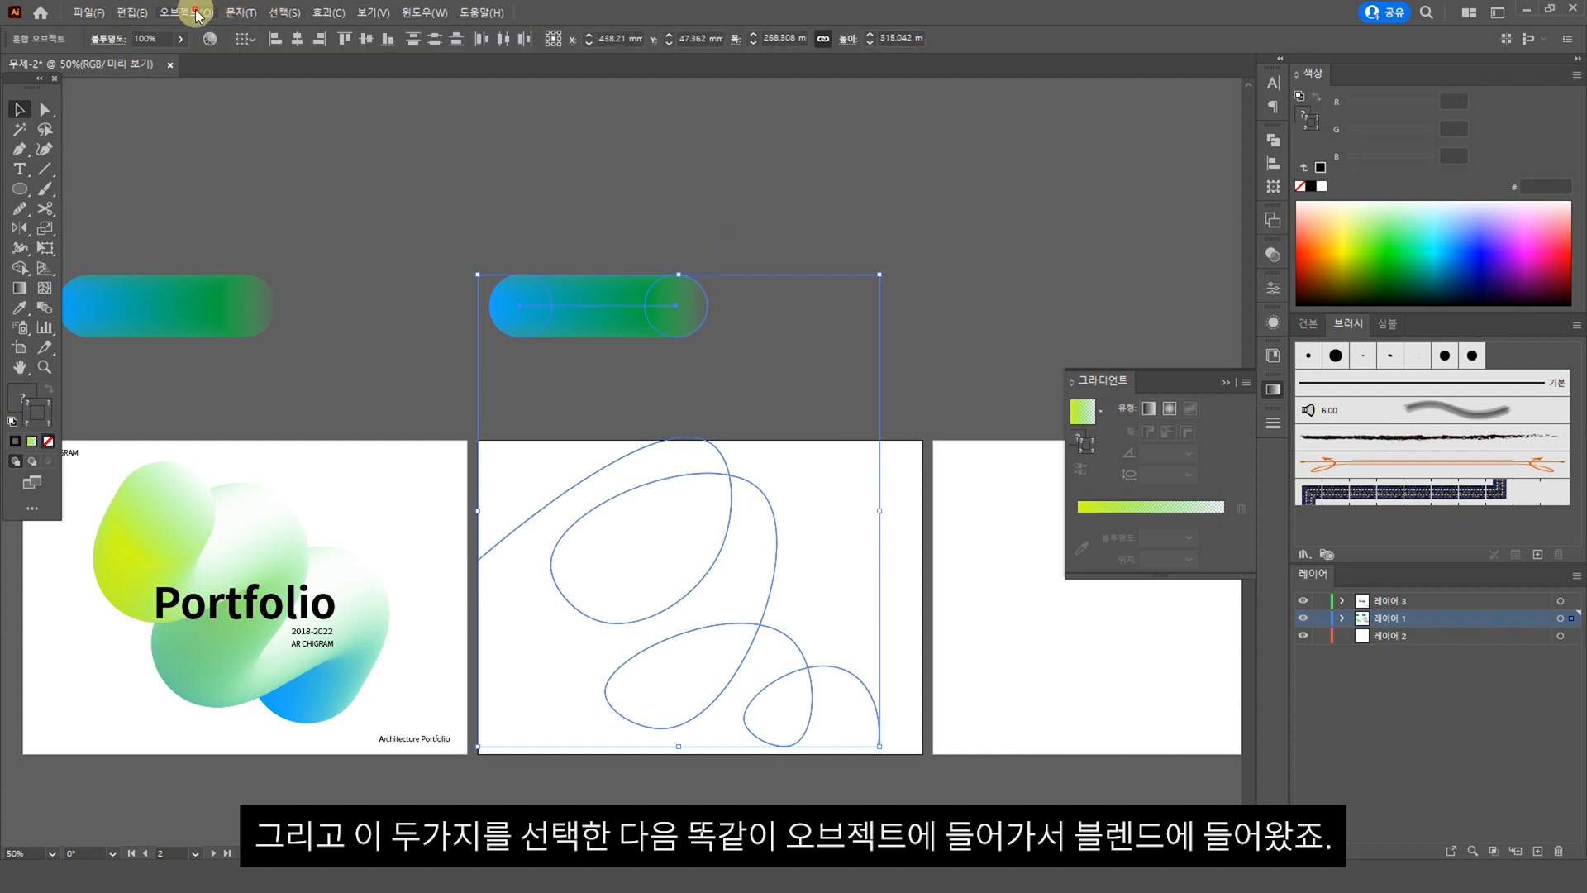
left_click(199, 13)
mouse_move(239, 404)
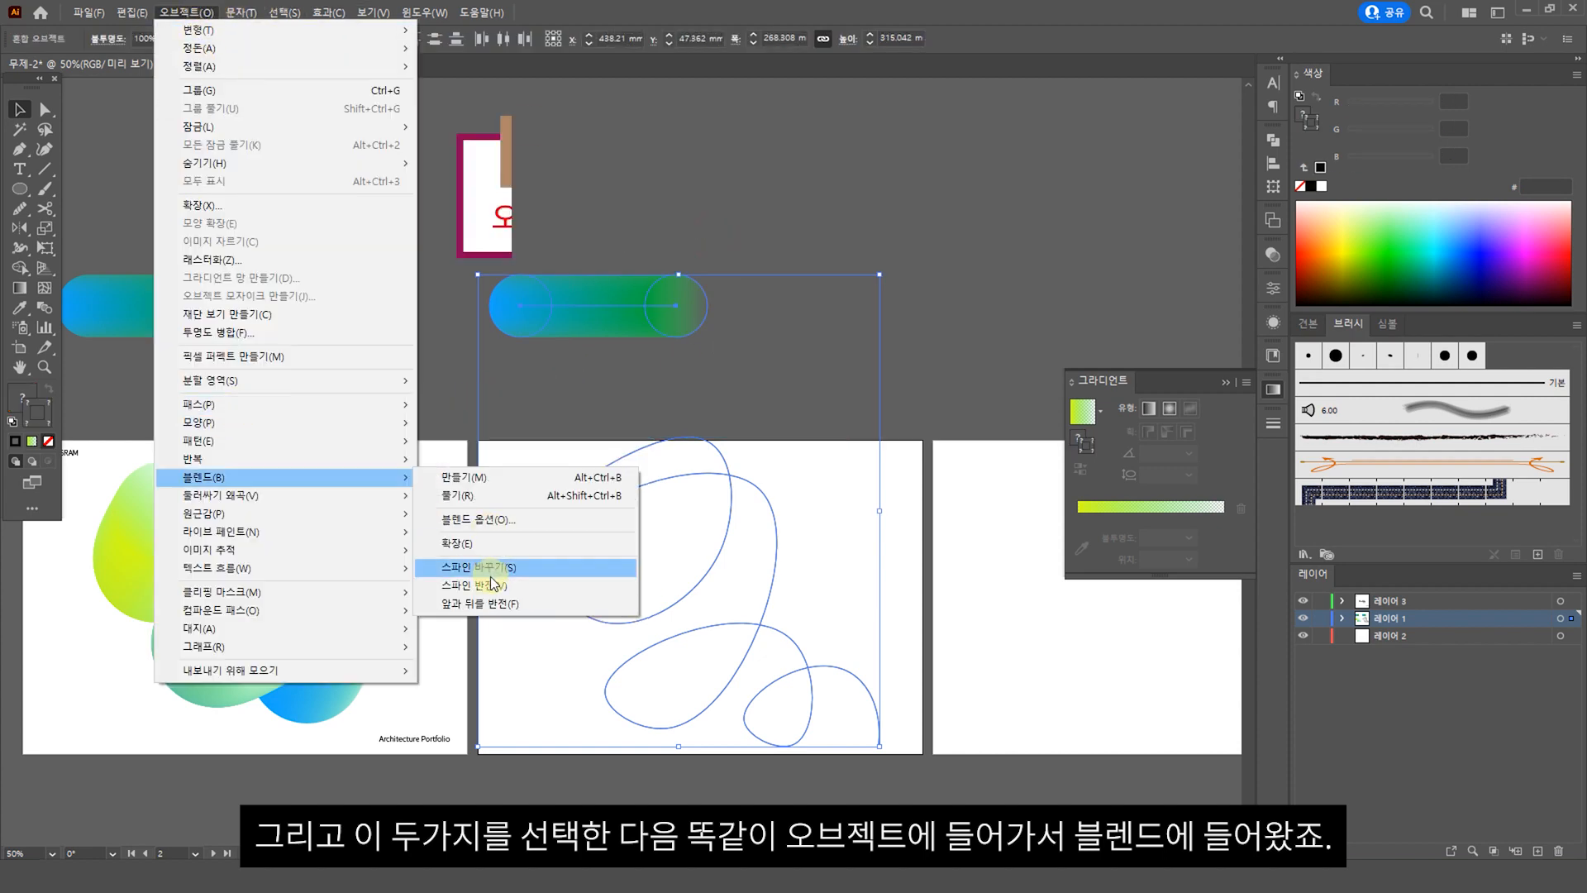
left_click(496, 572)
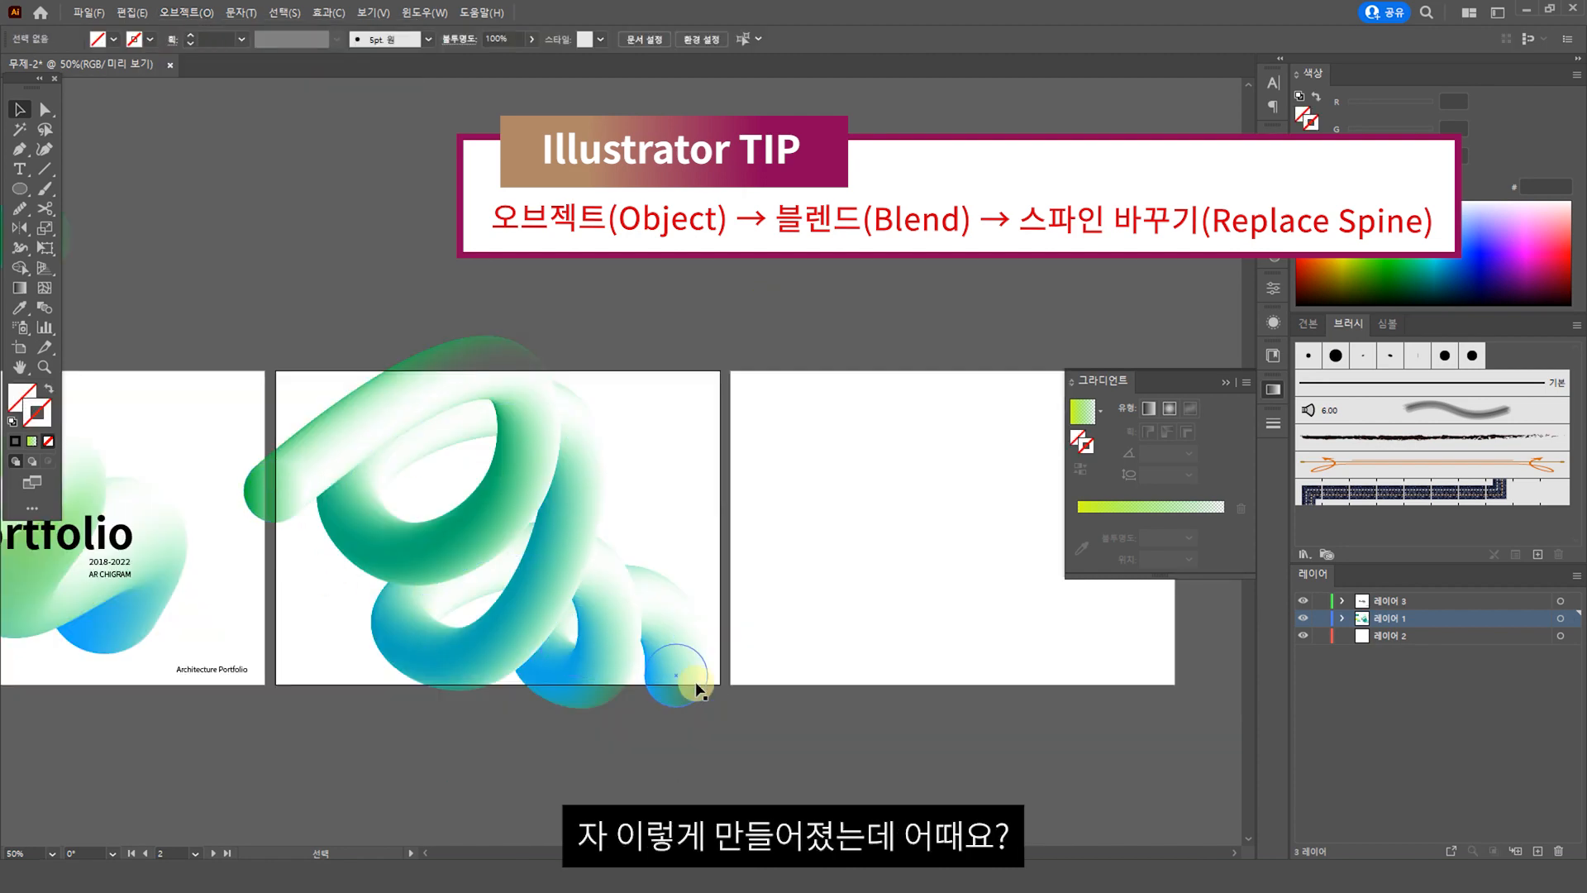
left_click_drag(694, 680, 831, 610)
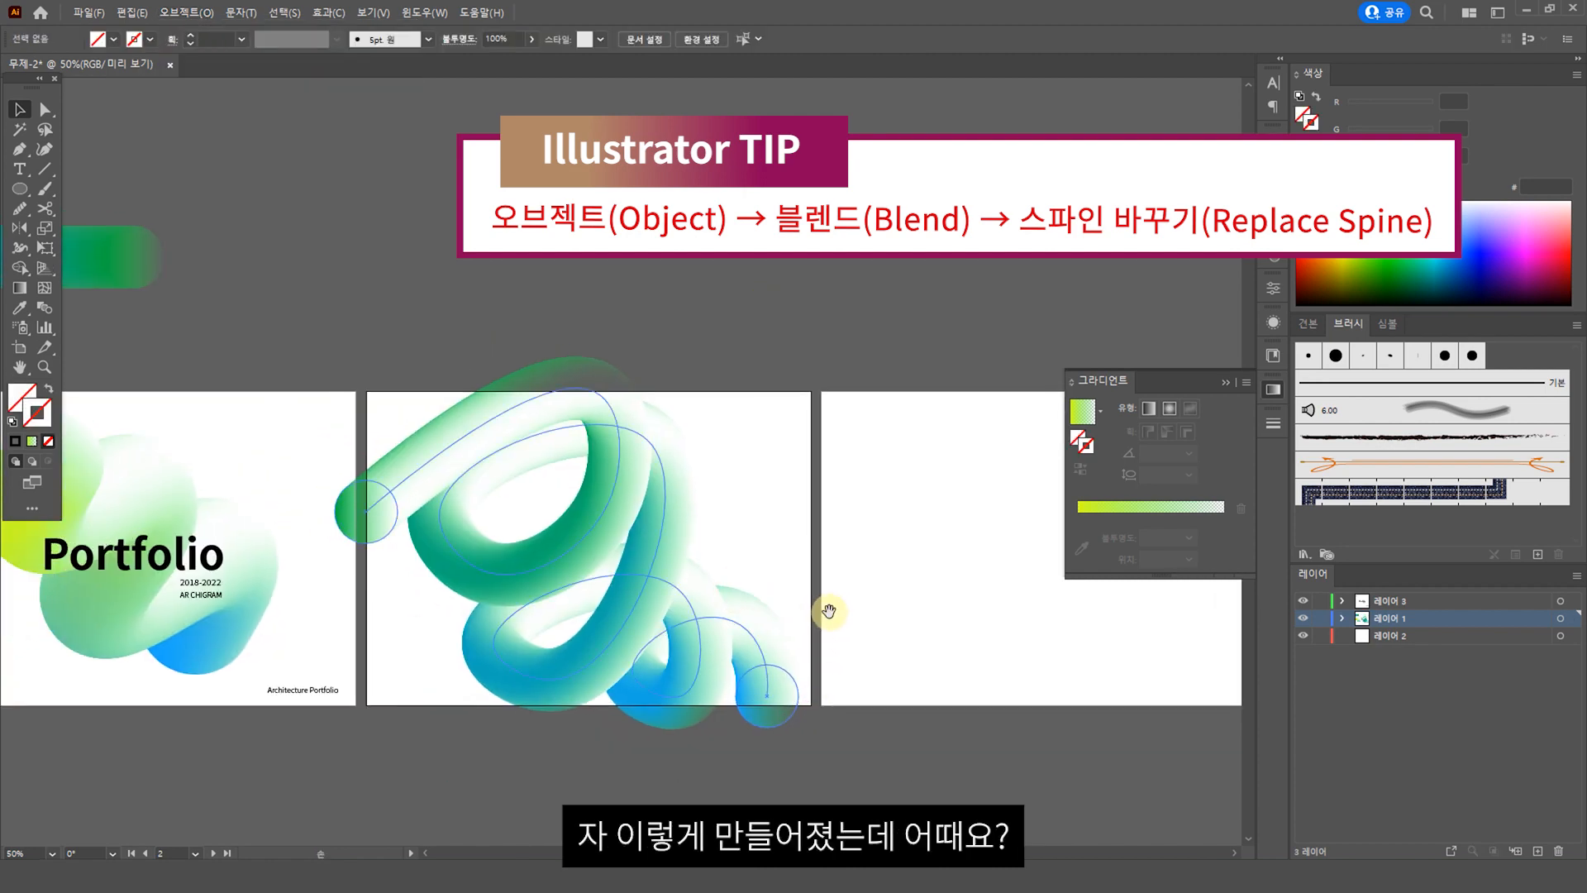
Enlarge the coil's green end circle to about 65 mm in diameter and its blue end circle to a similar size
left_click(372, 518)
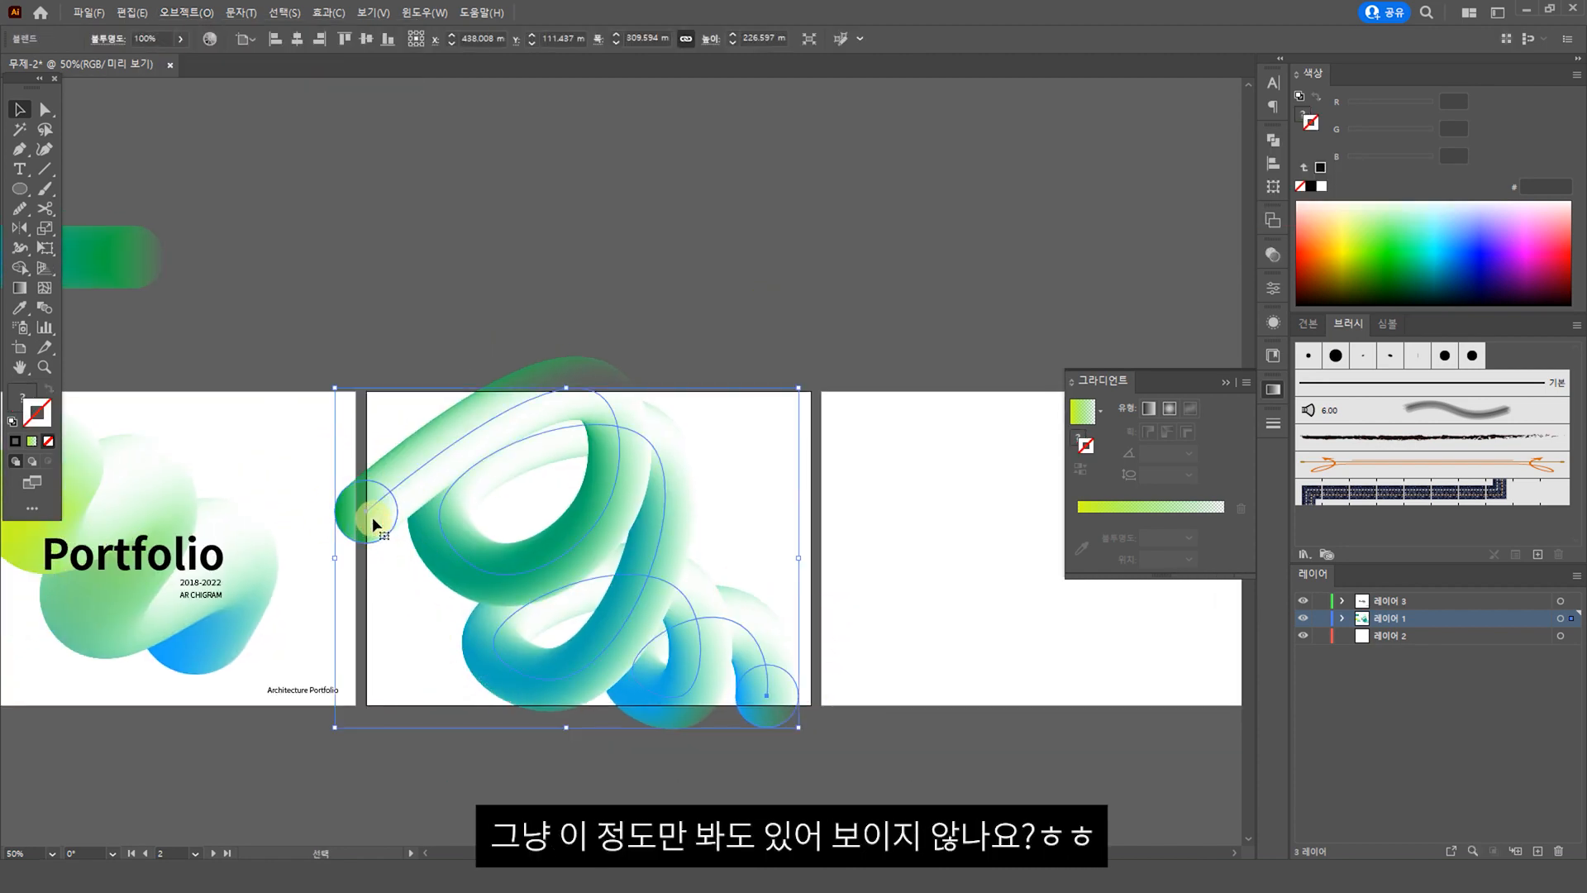
double_click(373, 517)
left_click_drag(378, 524, 449, 606)
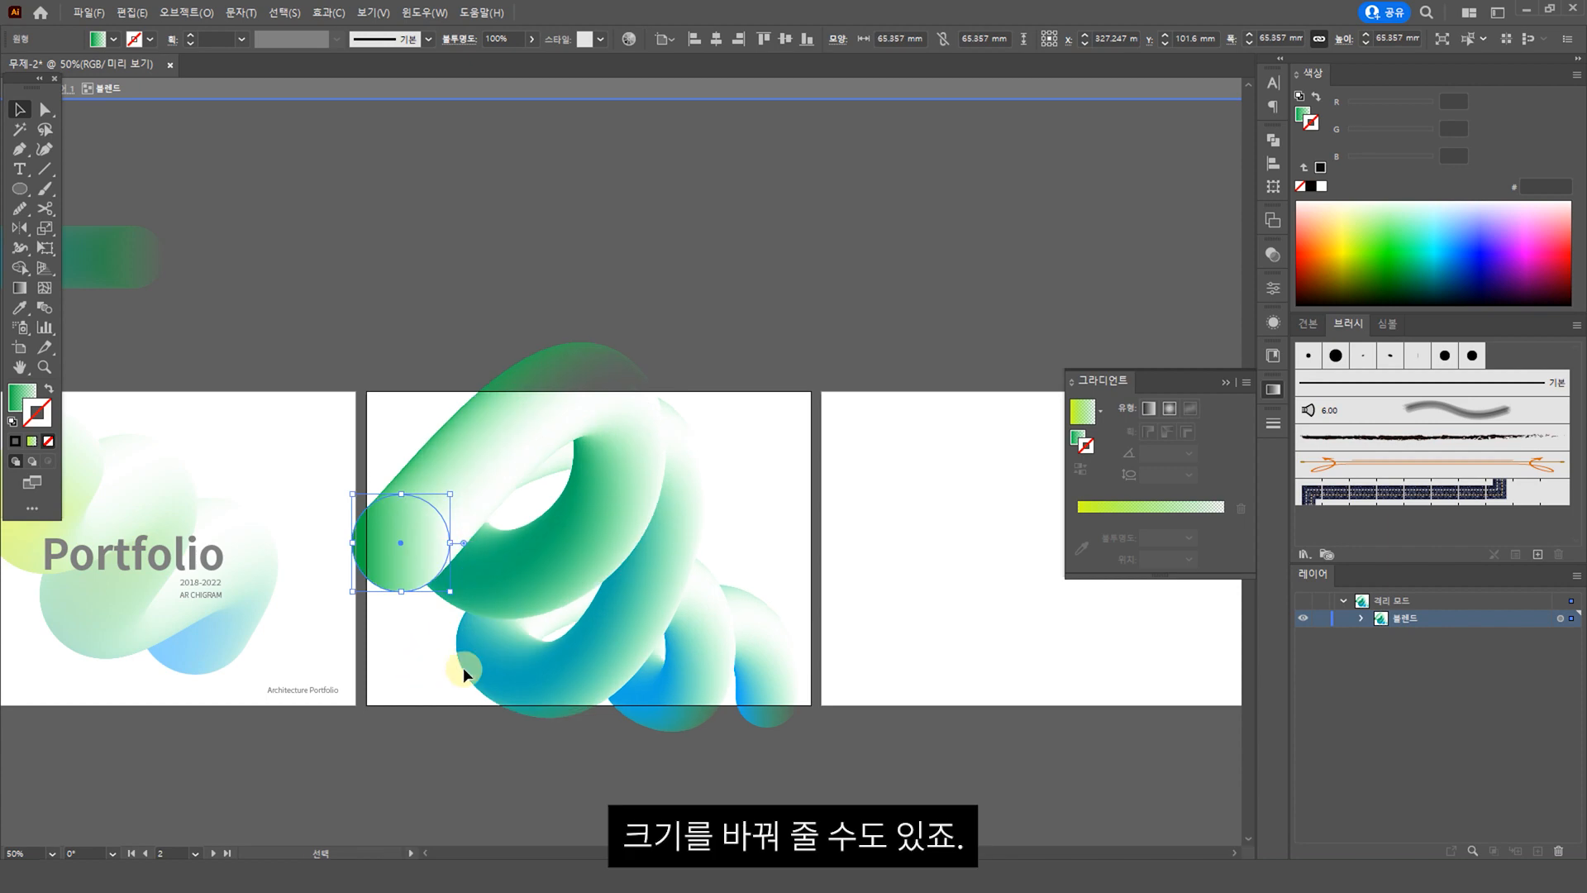
left_click(784, 705)
left_click_drag(802, 725, 836, 772)
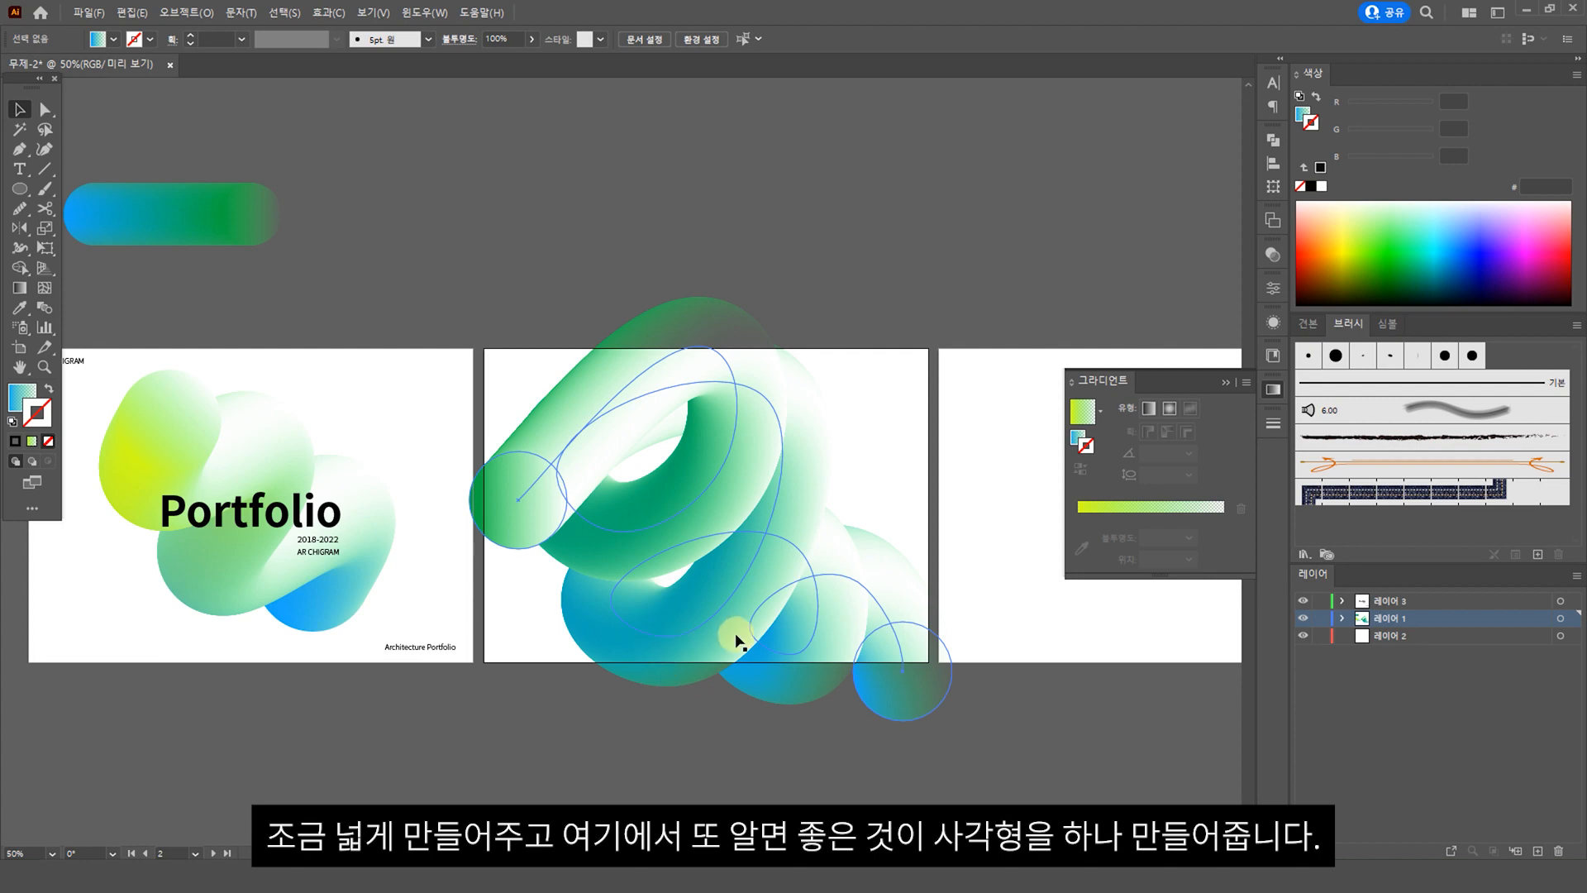
Draw a 297 × 210 mm rectangle covering the second artboard and fill it with black 000000
key("m")
left_click_drag(485, 661, 929, 348)
double_click(12, 389)
key("Return")
key("v")
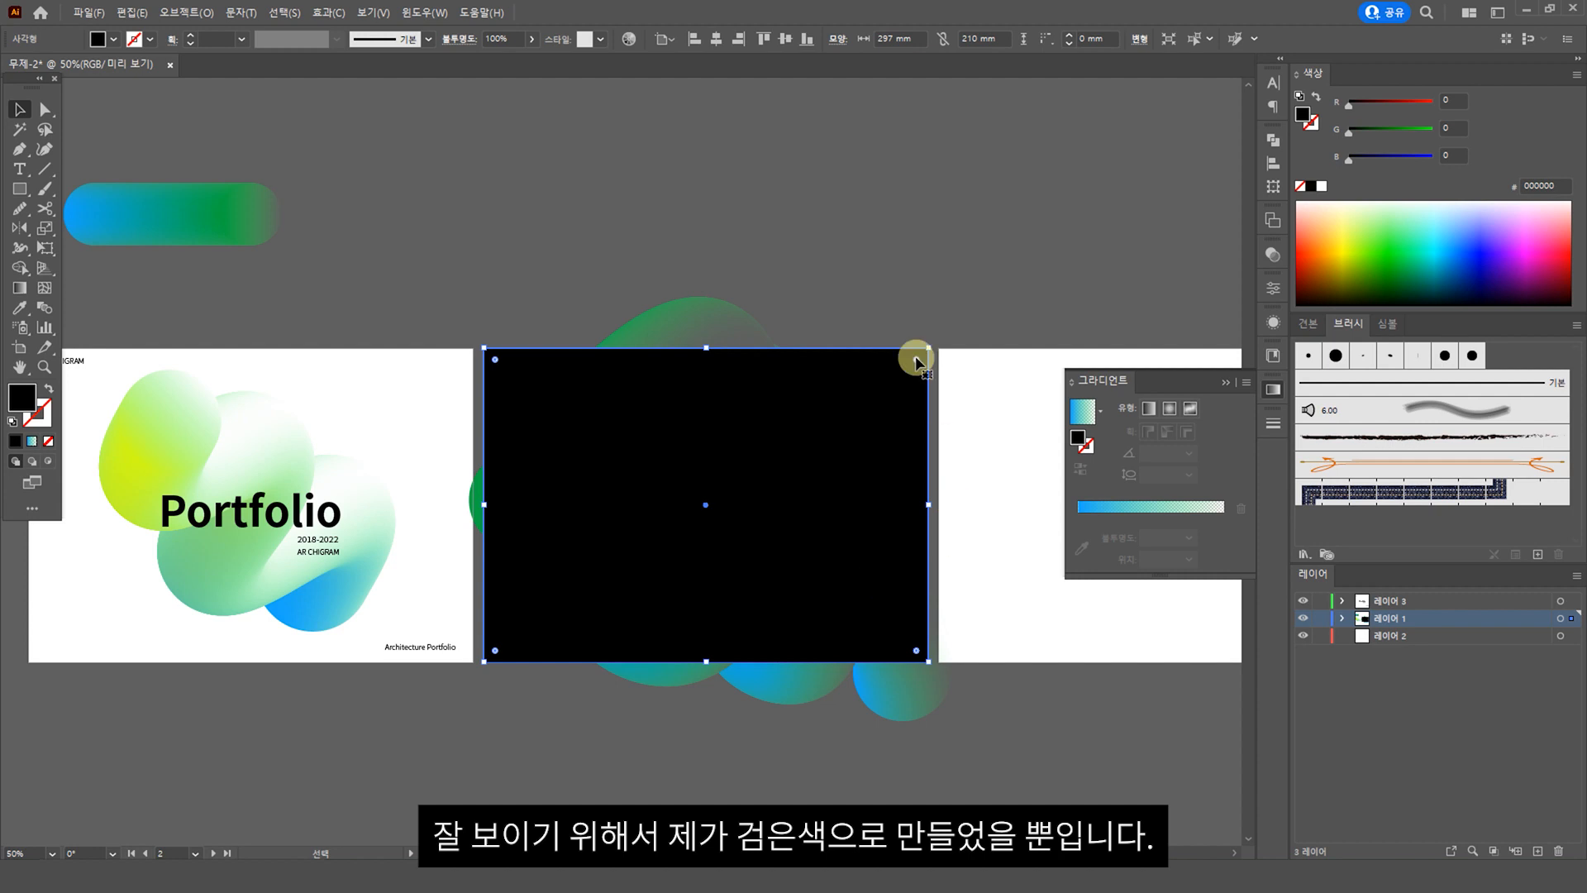
Make a clipping mask from the black rectangle and the coil so the coil is cropped to the second artboard
left_click(926, 691, "shift")
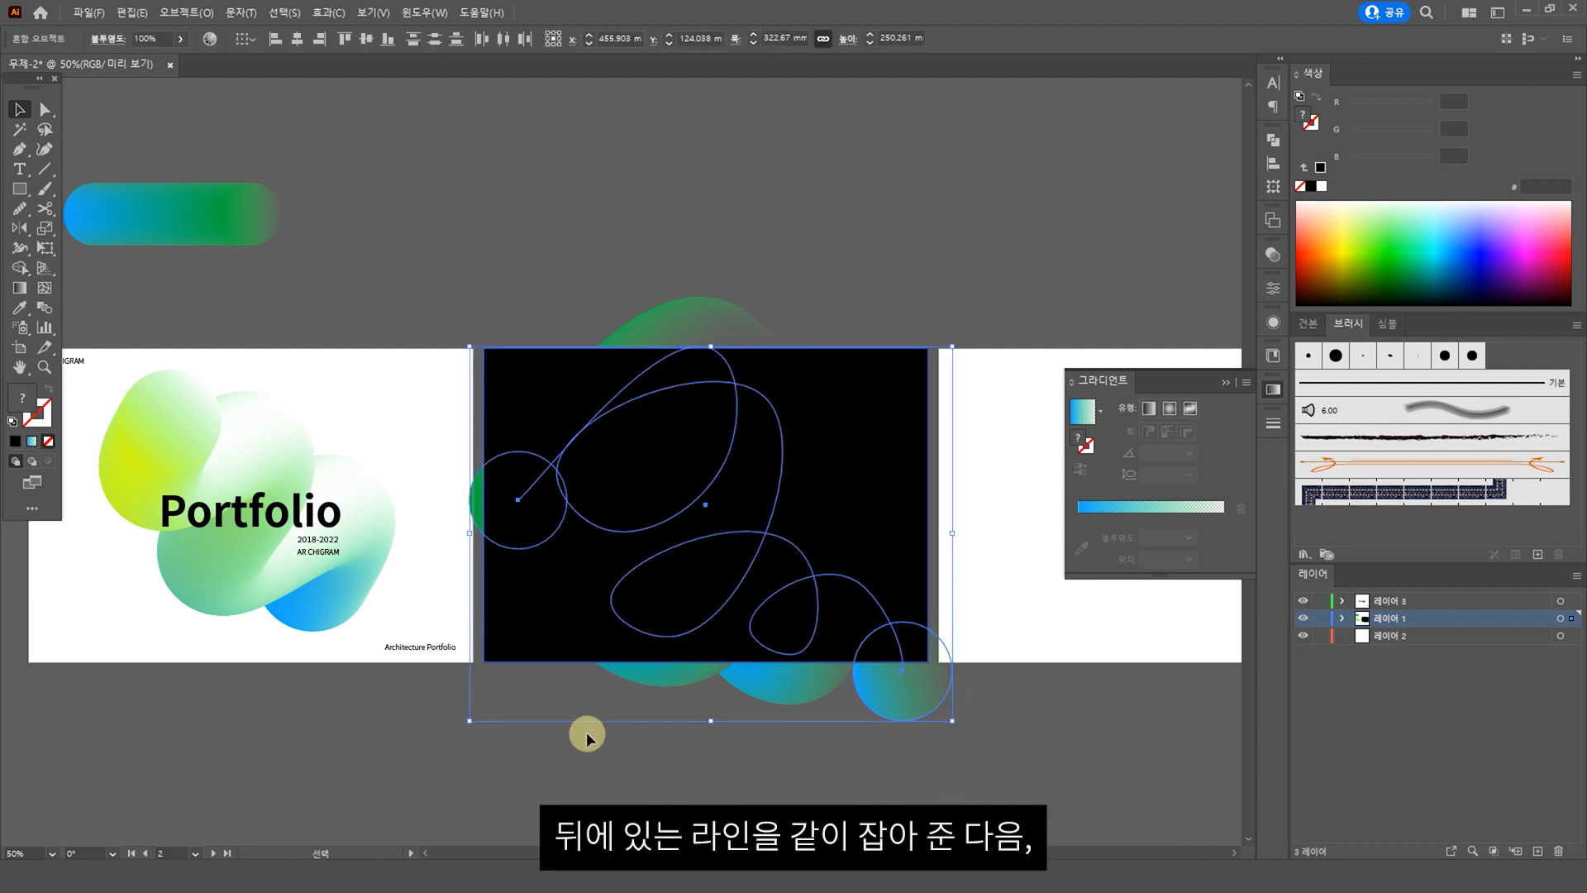
right_click(896, 479)
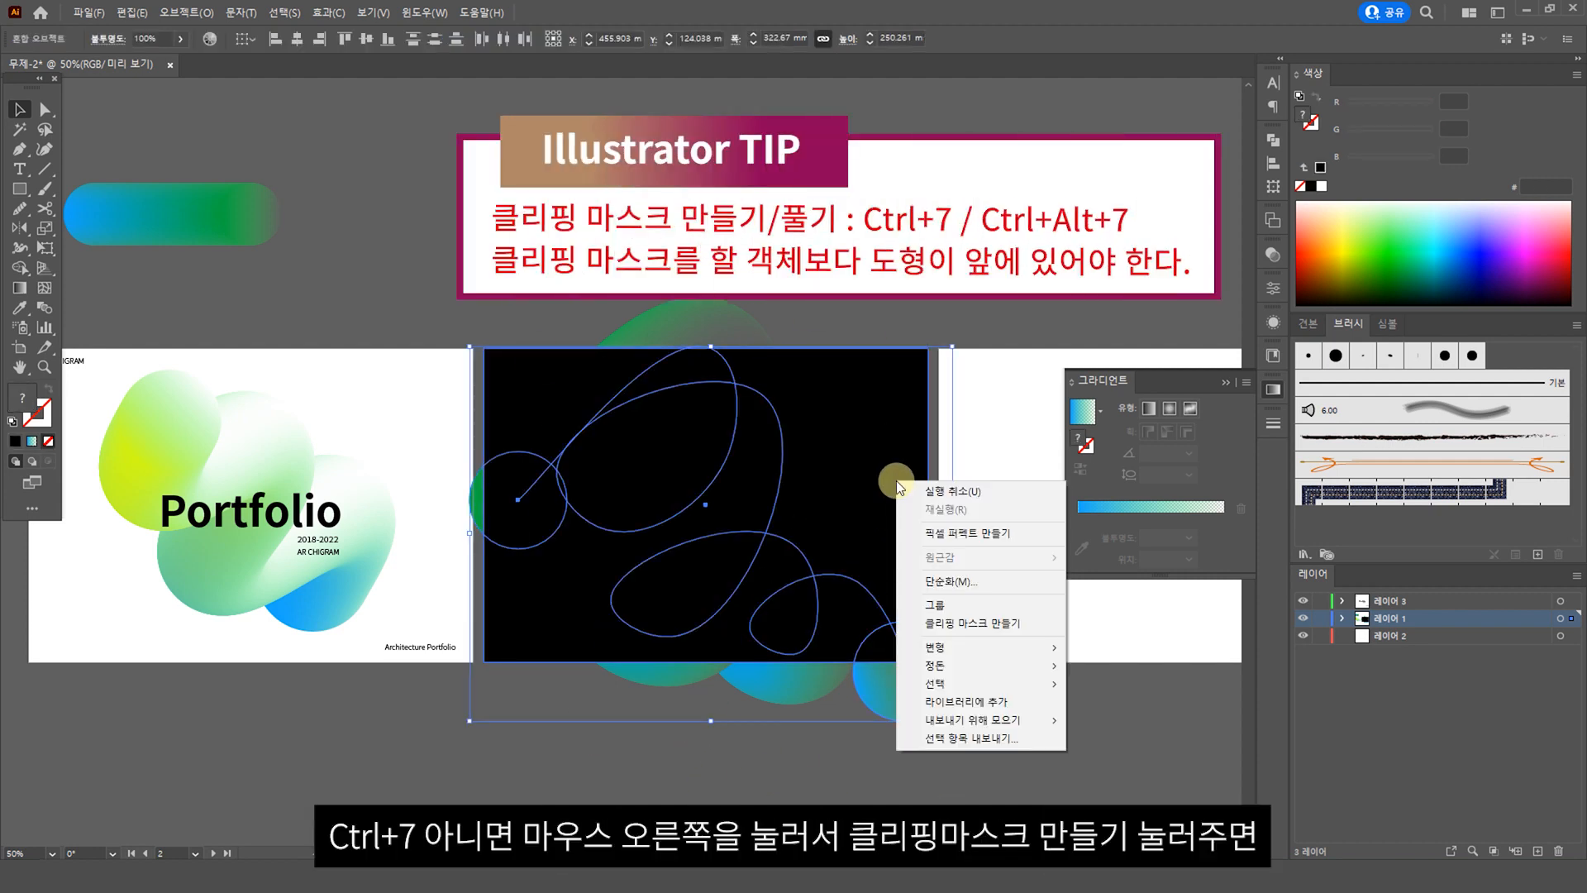
left_click(953, 623)
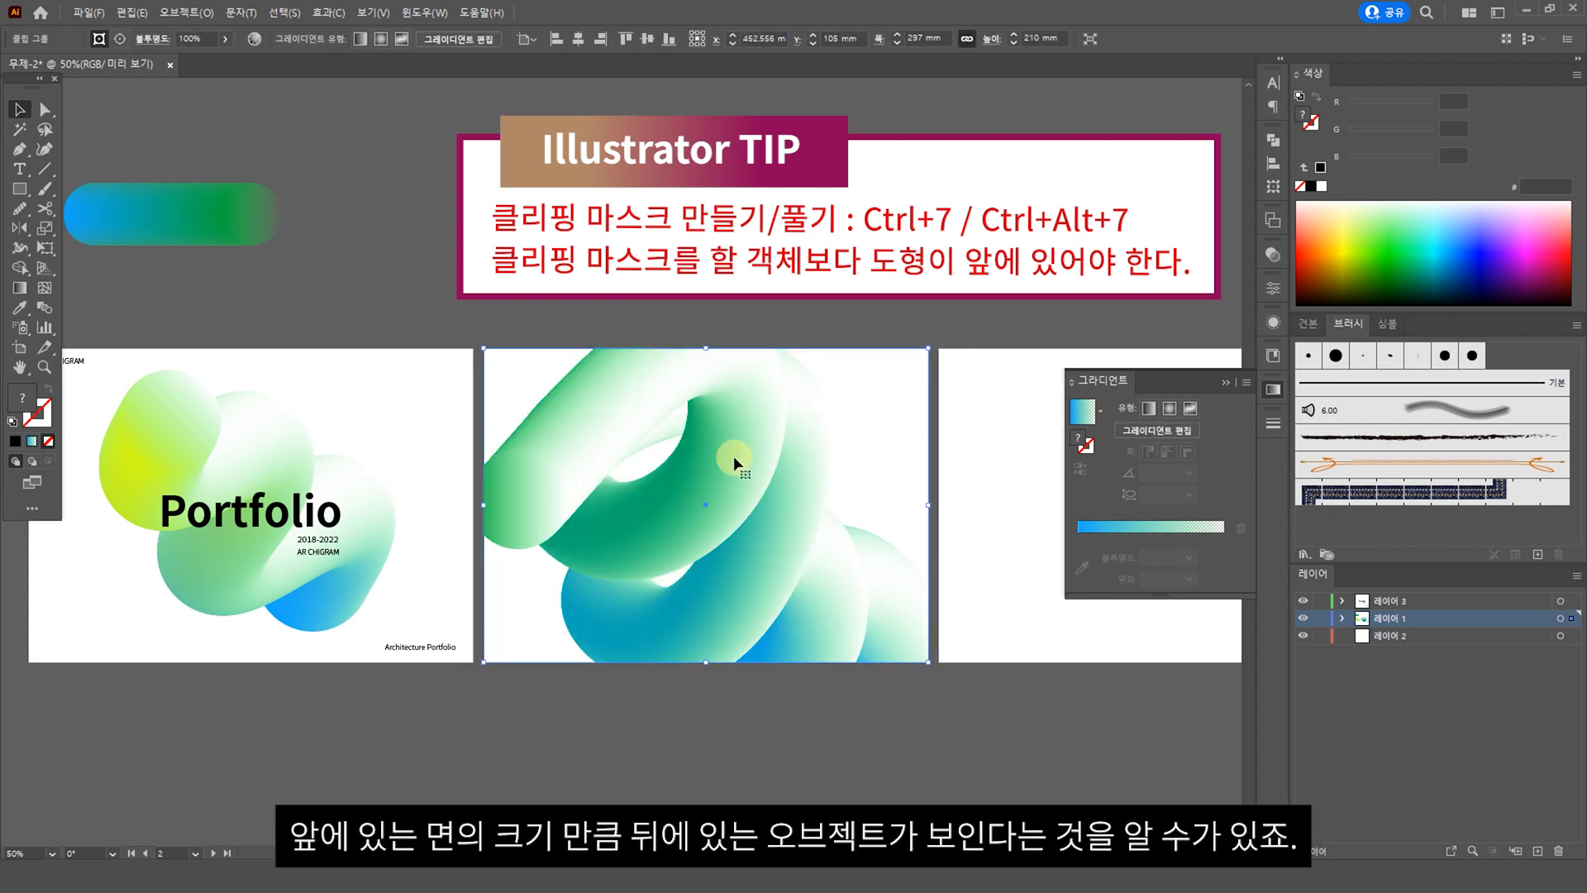
left_click(786, 728)
left_click_drag(931, 570, 816, 637)
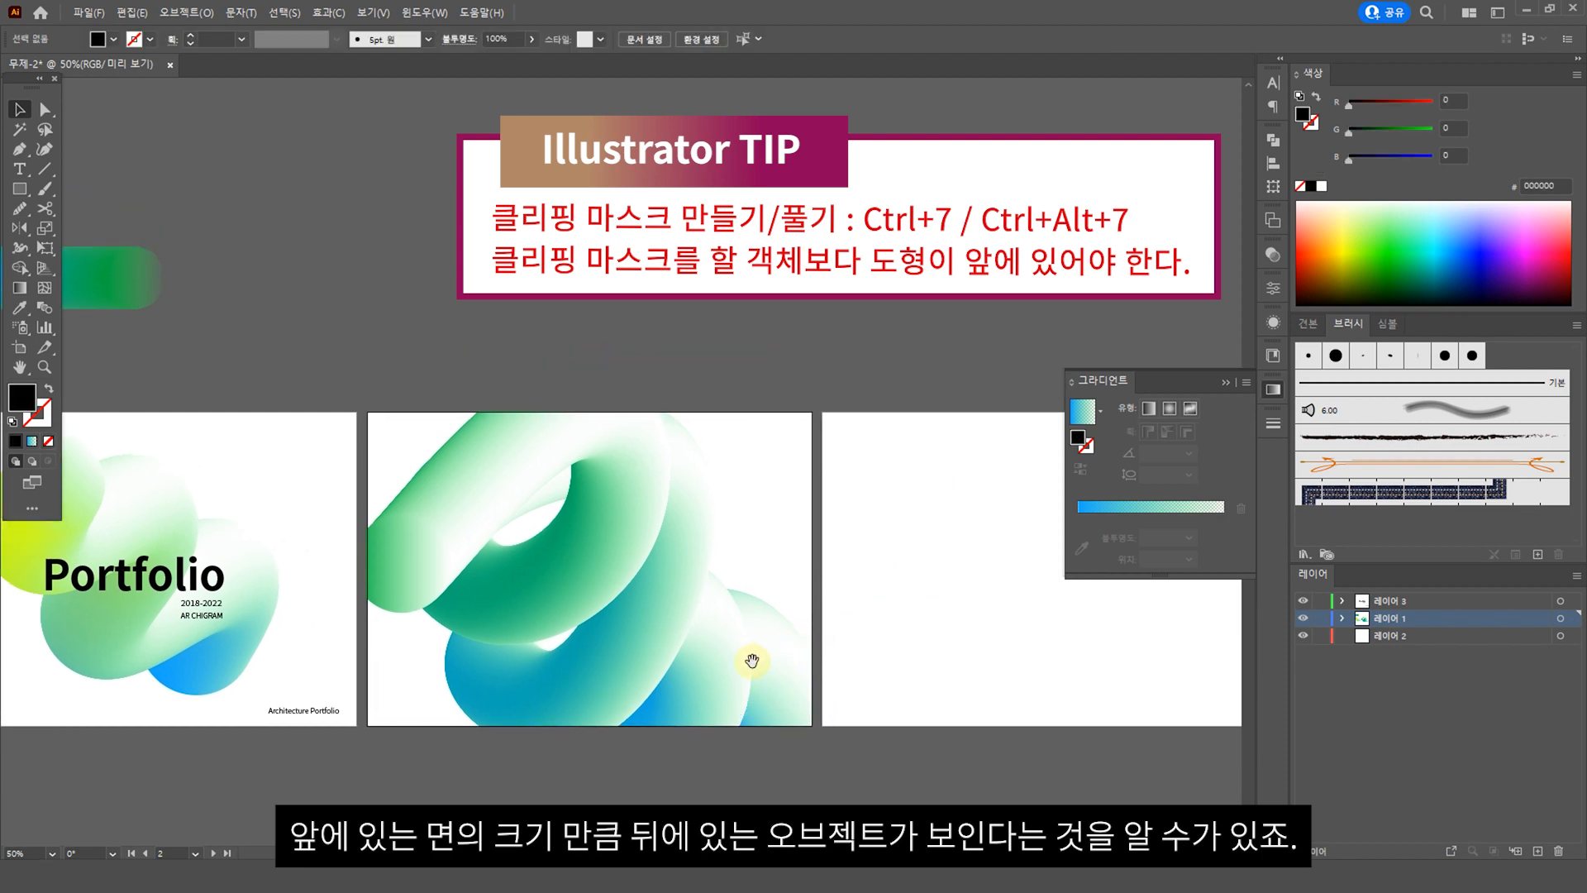
Duplicate all the cover text from the first artboard onto the same place on the second artboard
left_click_drag(679, 672, 904, 645)
left_click(552, 684)
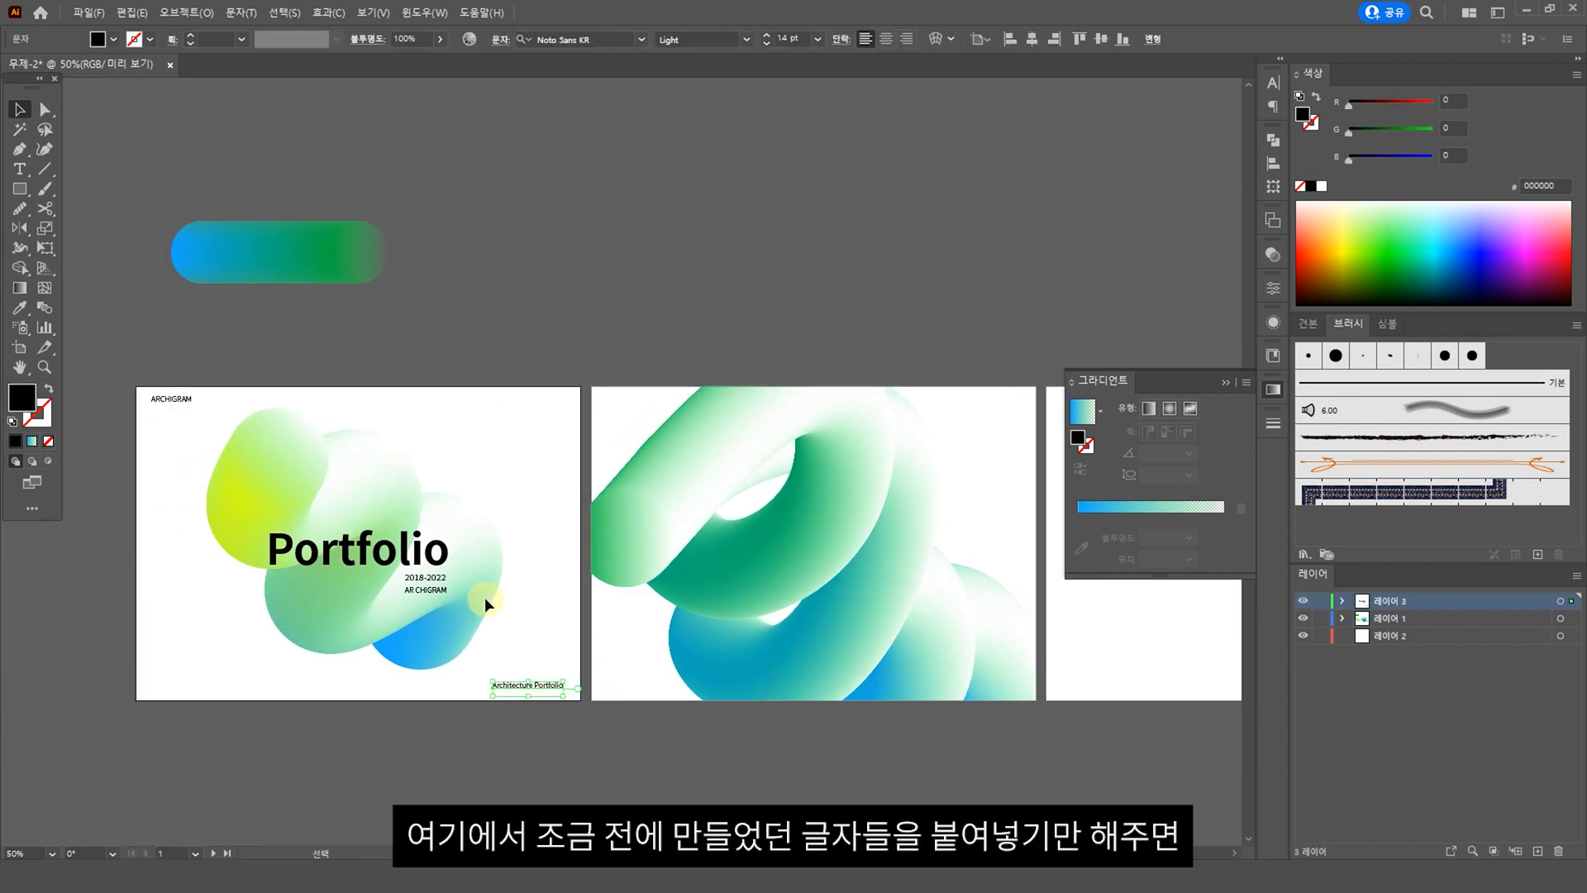
left_click(432, 587, "shift")
left_click(433, 578, "shift")
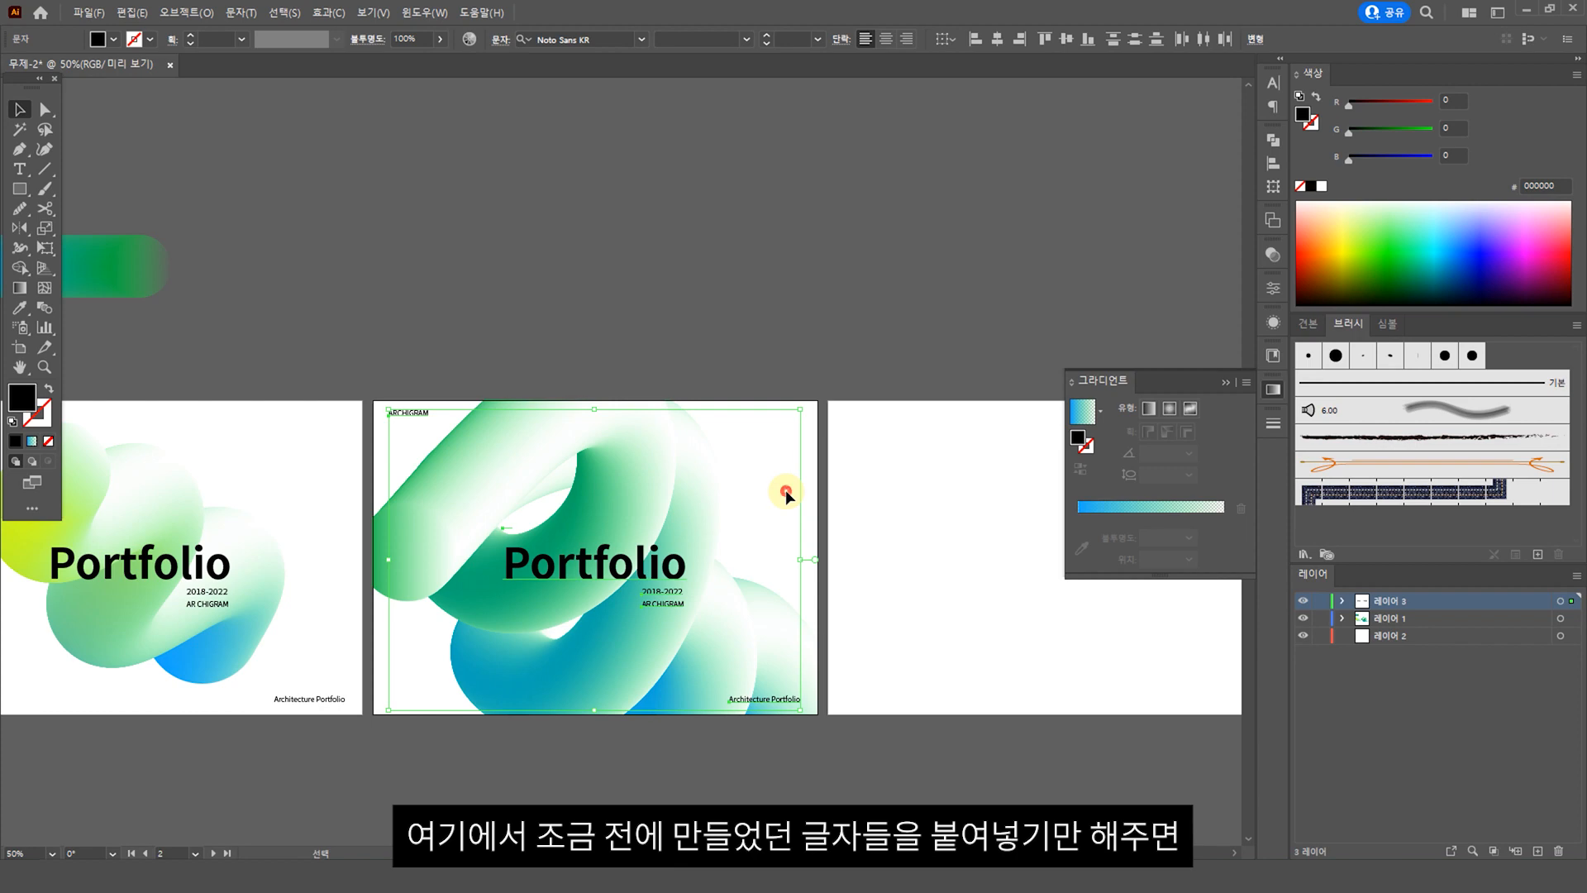
left_click(786, 491)
left_click_drag(754, 748, 723, 766)
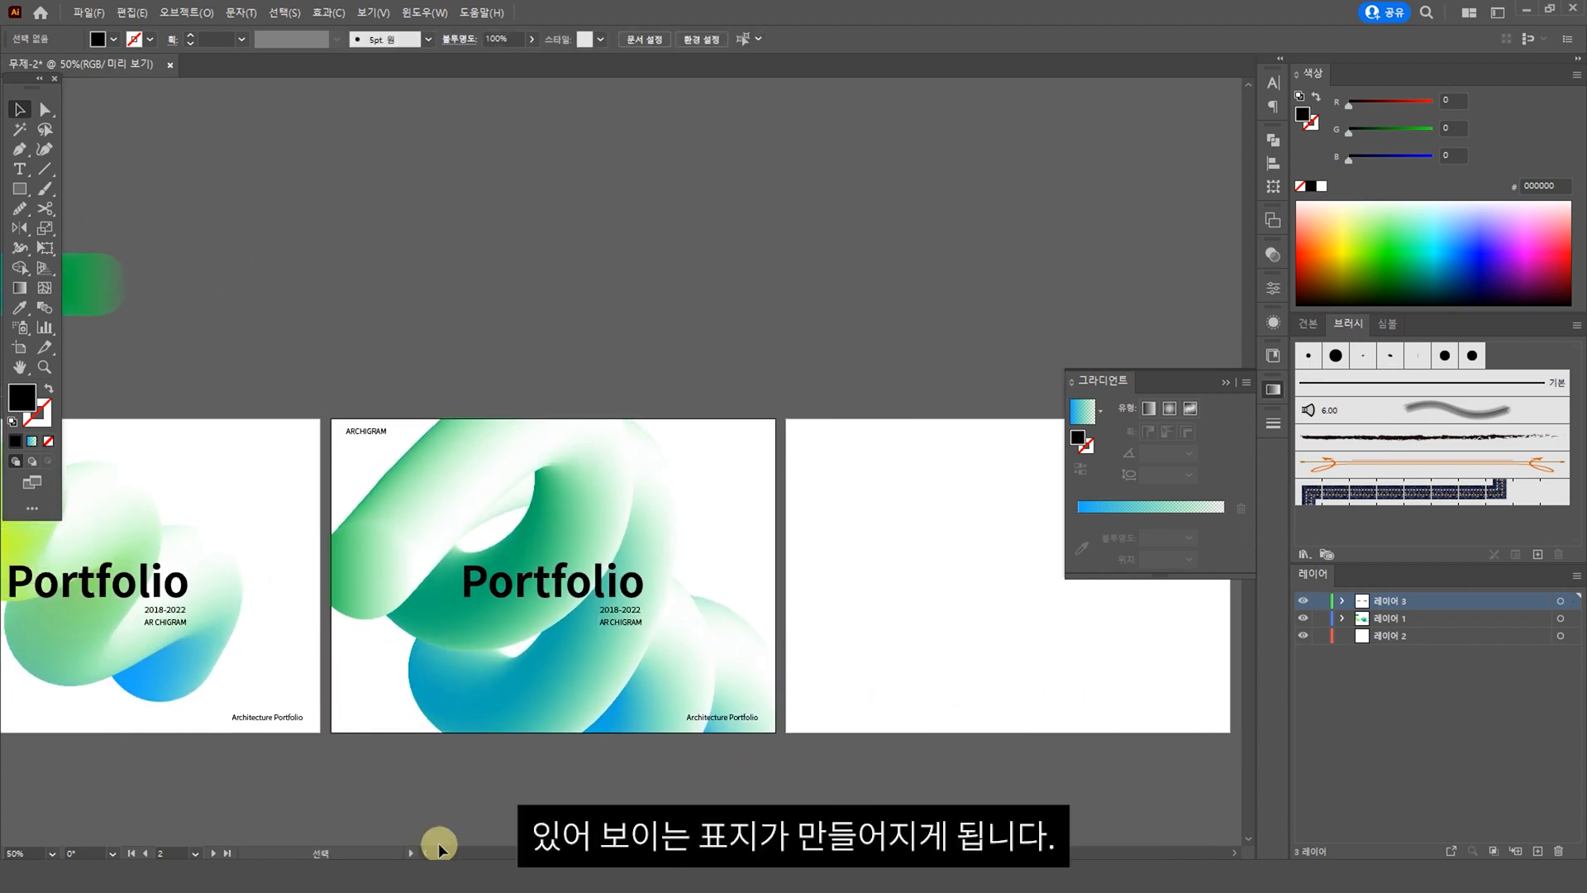
scroll(716, 609, "down", 2)
scroll(410, 629, "down", 1)
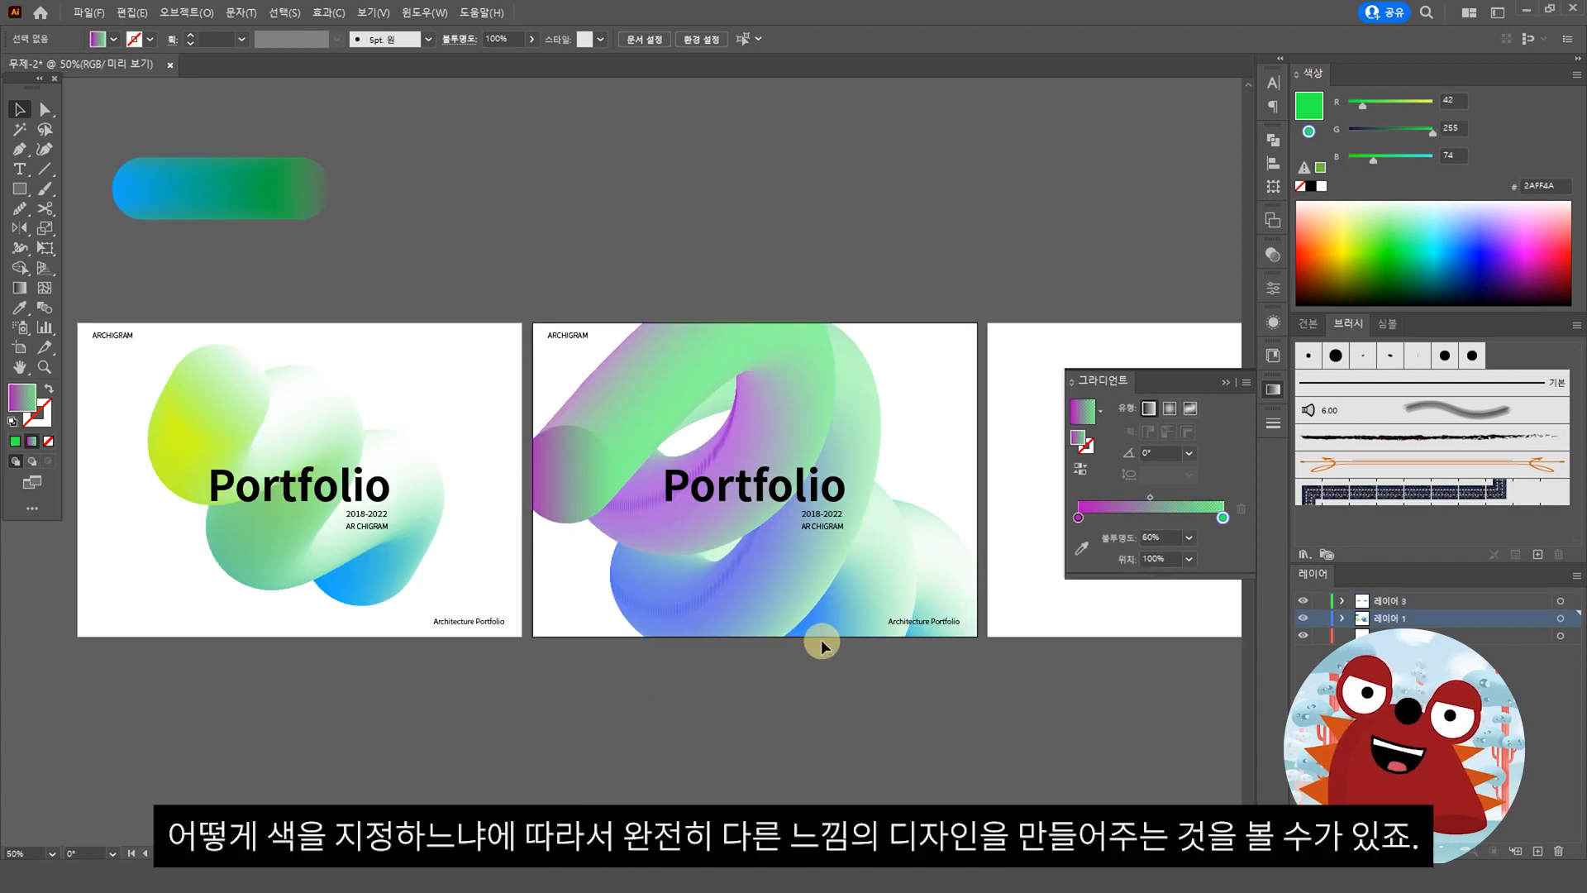
scroll(861, 642, "down", 2)
scroll(862, 645, "up", 3)
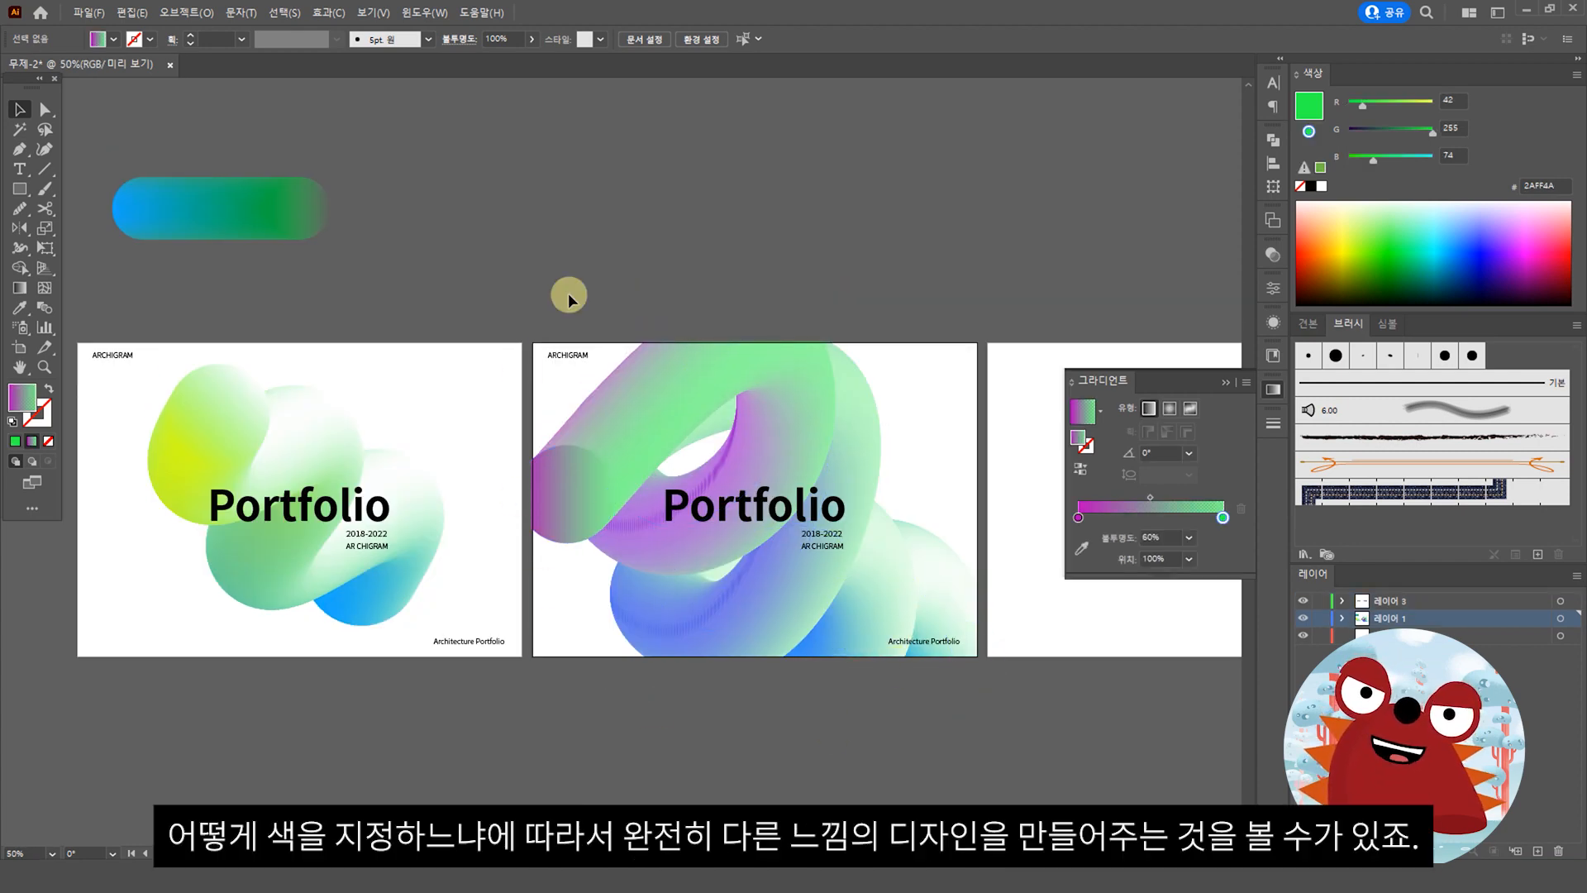
left_click_drag(910, 658, 680, 661)
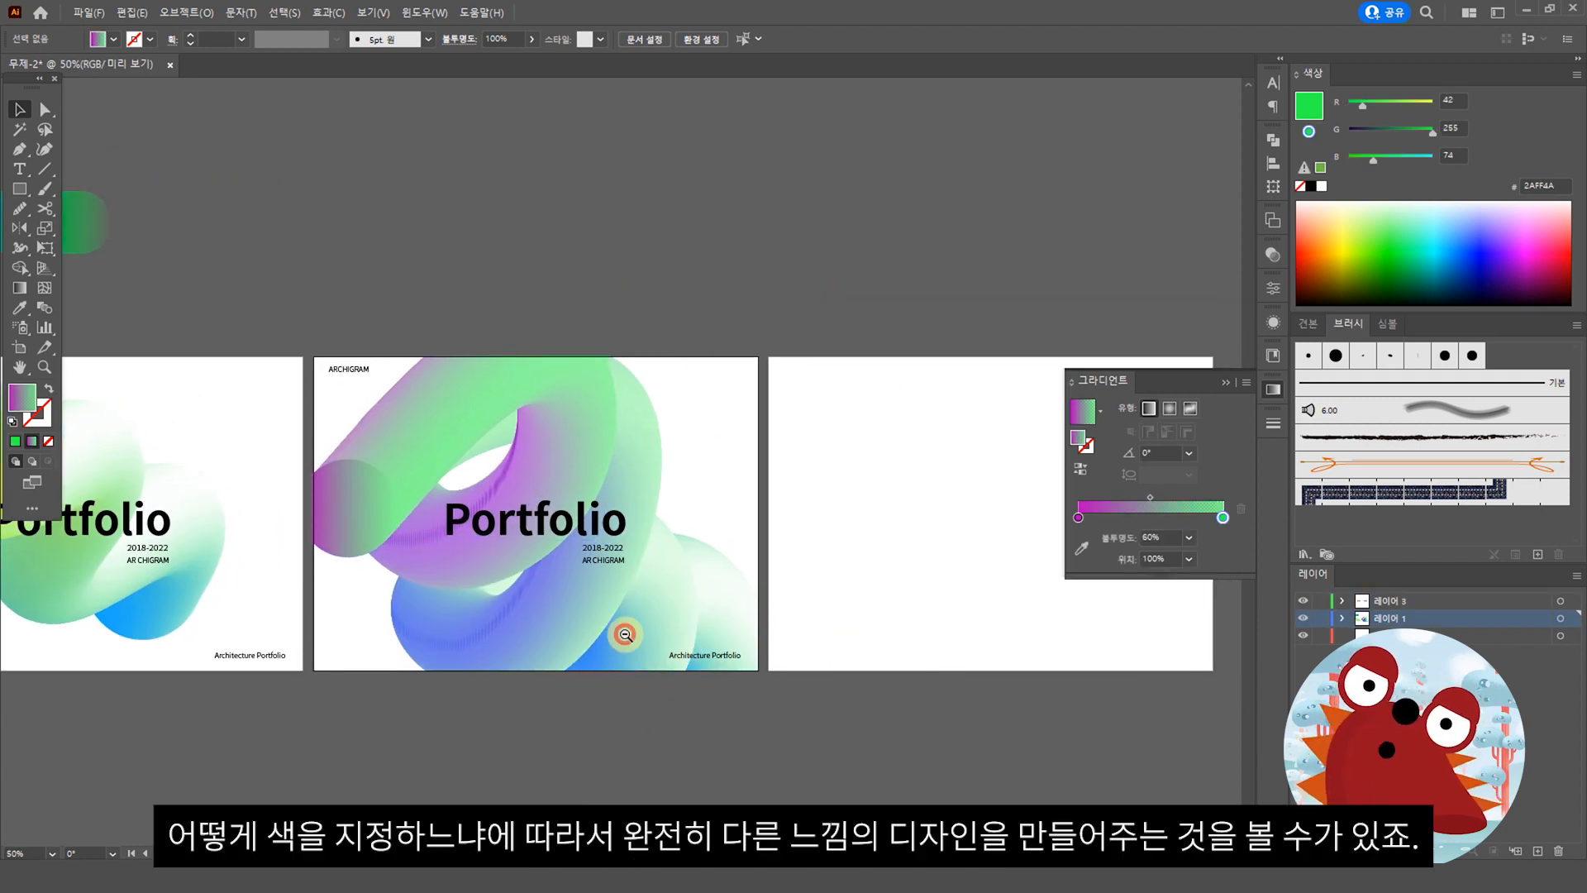
Place the straight blue-green blend above the third artboard and duplicate it down onto that artboard
scroll(630, 628, "down", 1)
left_click_drag(838, 444, 733, 595)
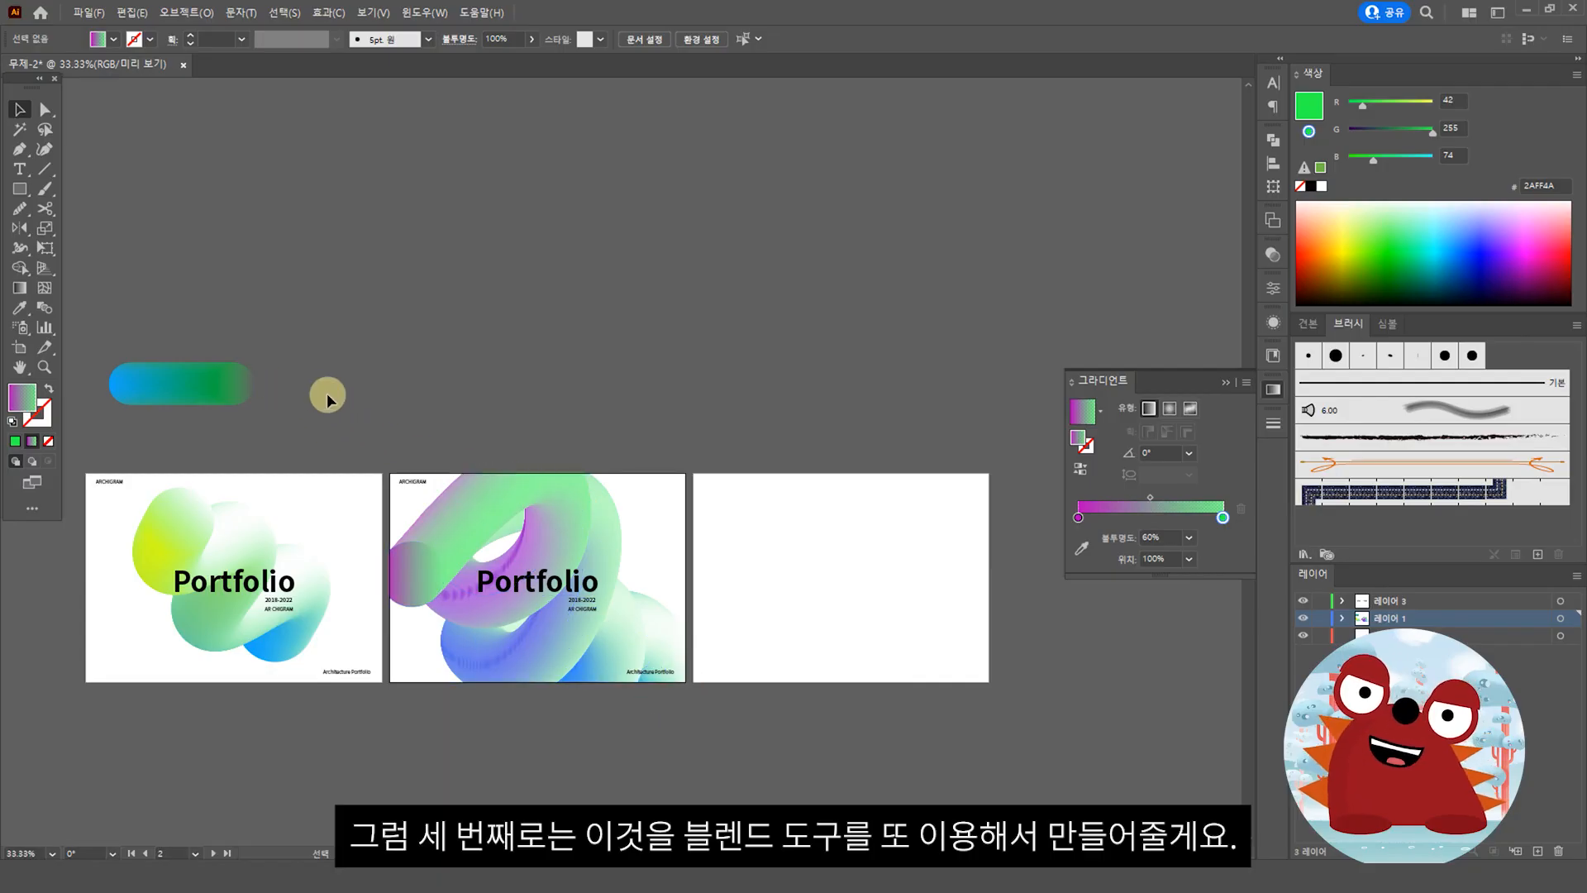
left_click(314, 408)
left_click_drag(153, 368, 847, 454)
key("ctrl+plus")
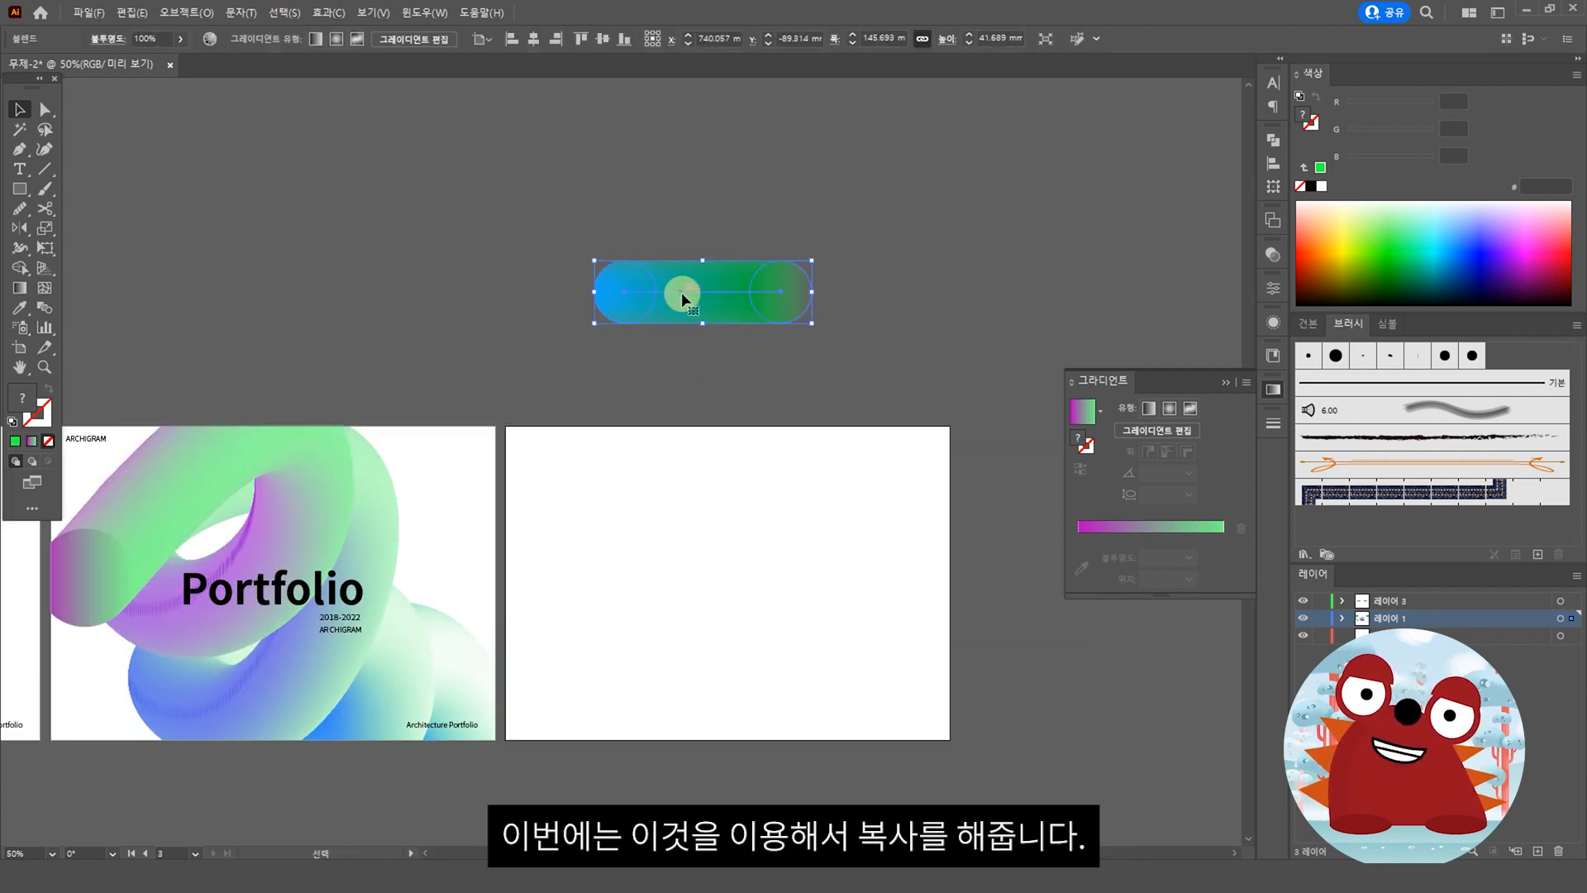
left_click_drag(688, 291, 652, 550)
left_click(774, 621)
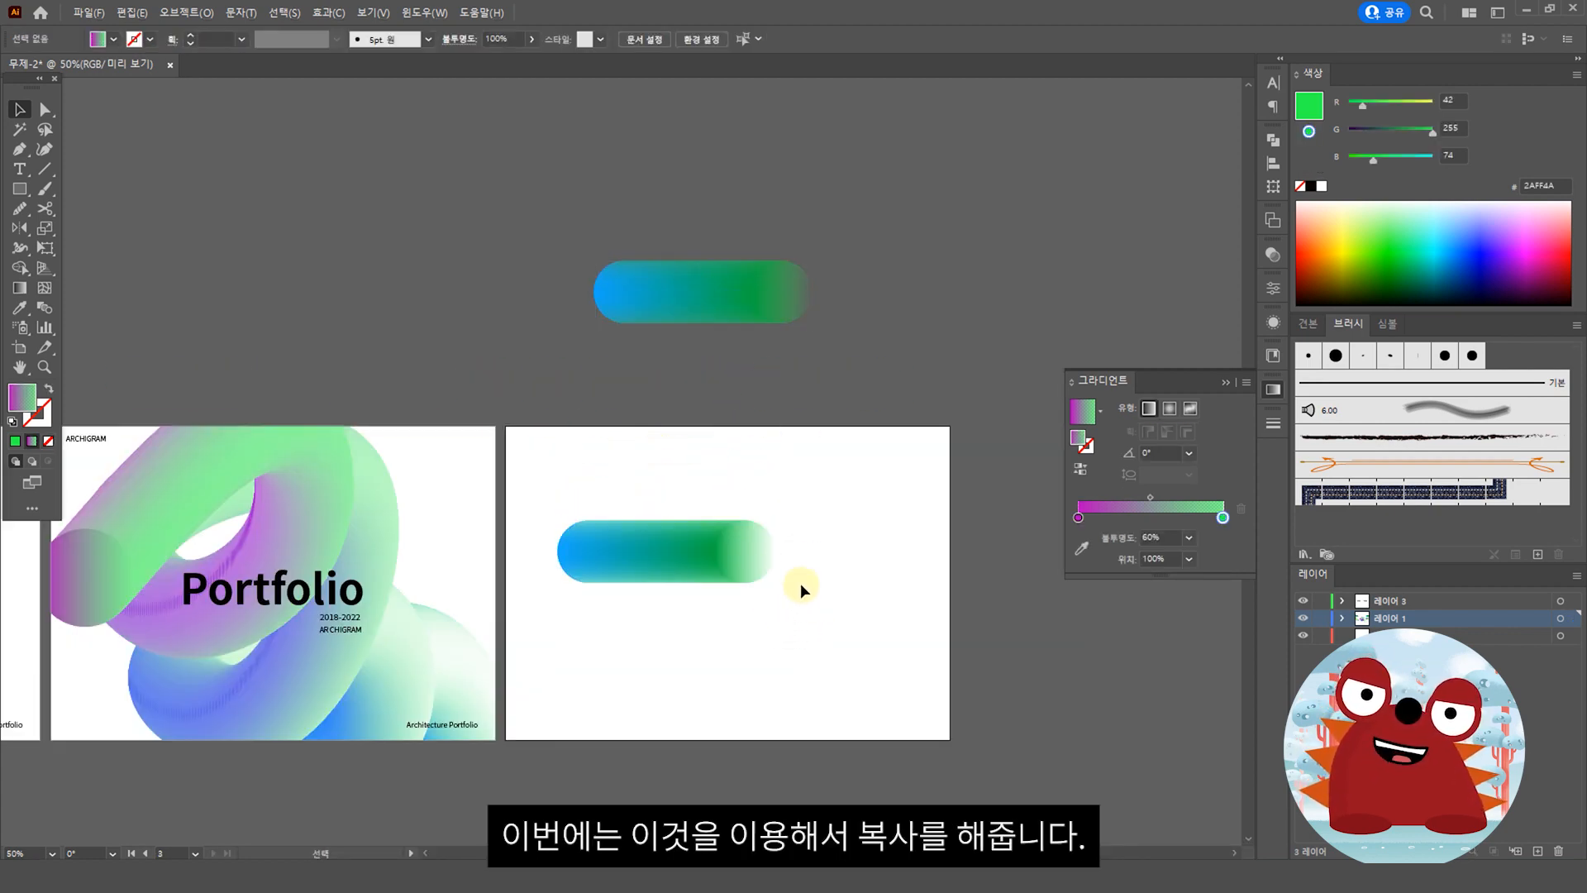
Shrink the green end circle of the blend on the third artboard and bring it closer, shortening the blend to about 75 mm
double_click(756, 541)
left_click(769, 579)
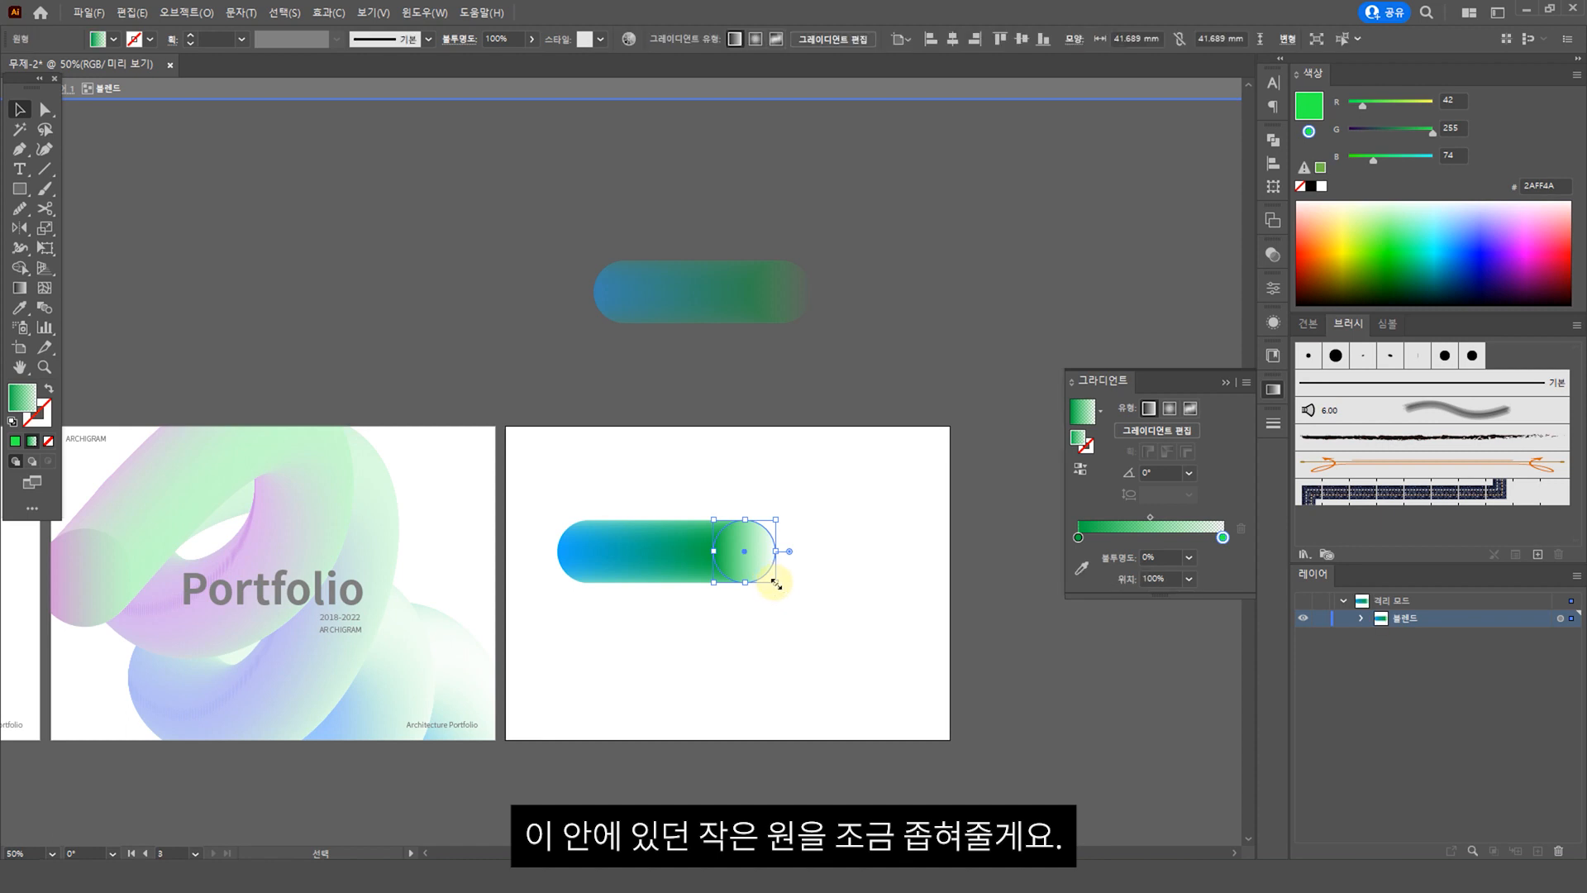
left_click_drag(778, 584, 590, 566)
double_click(684, 596)
Recolor the blend's larger blue end circle on the third artboard to dark blue 08445E
double_click(603, 577)
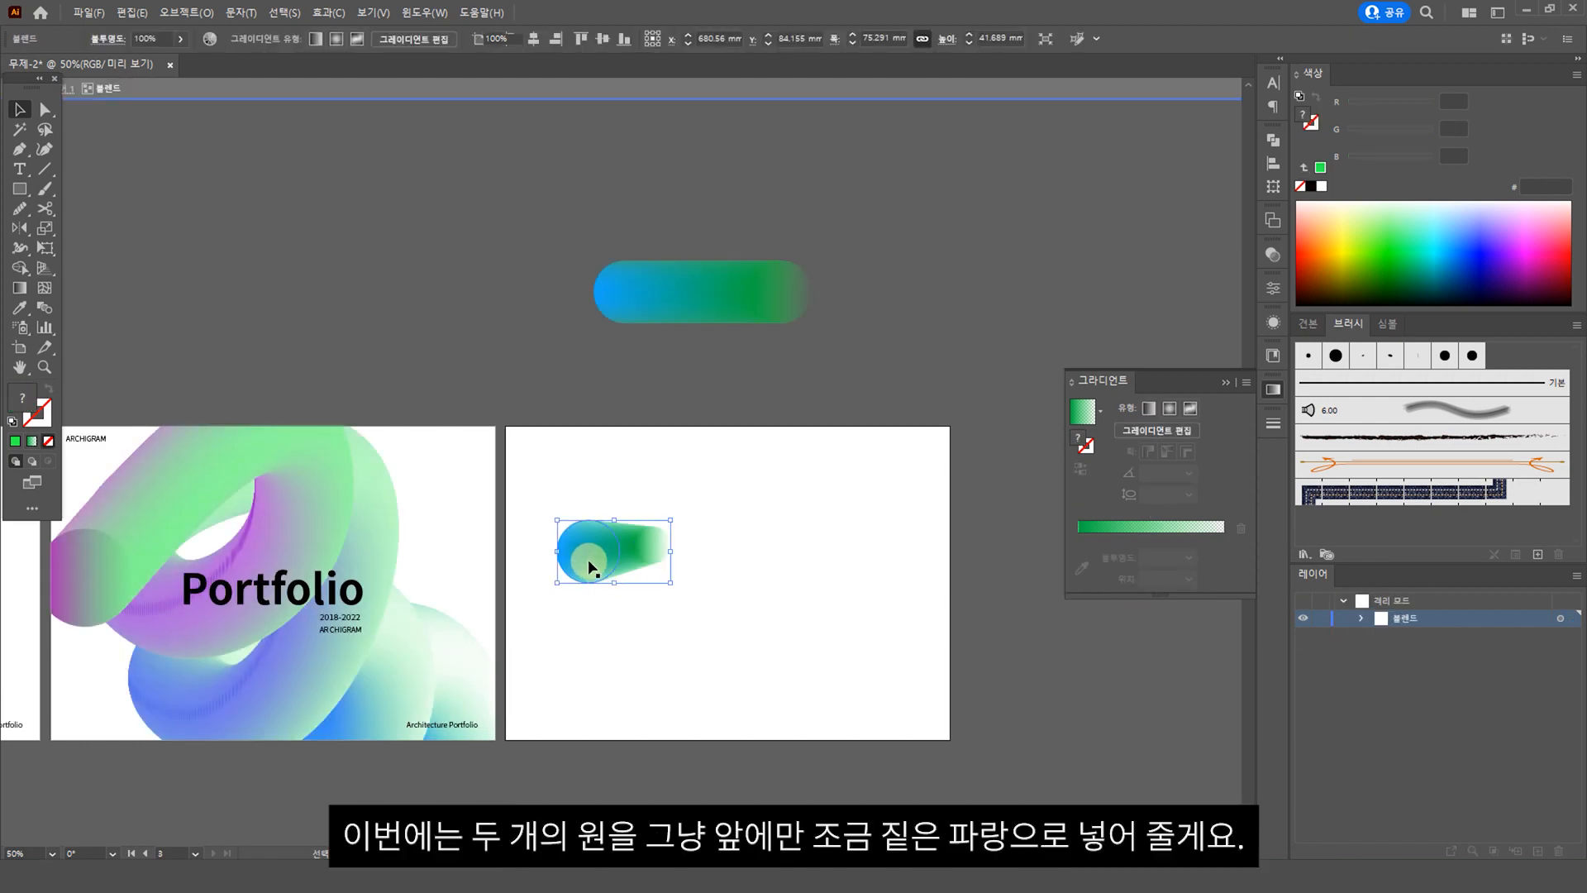
double_click(29, 411)
left_click(1070, 426)
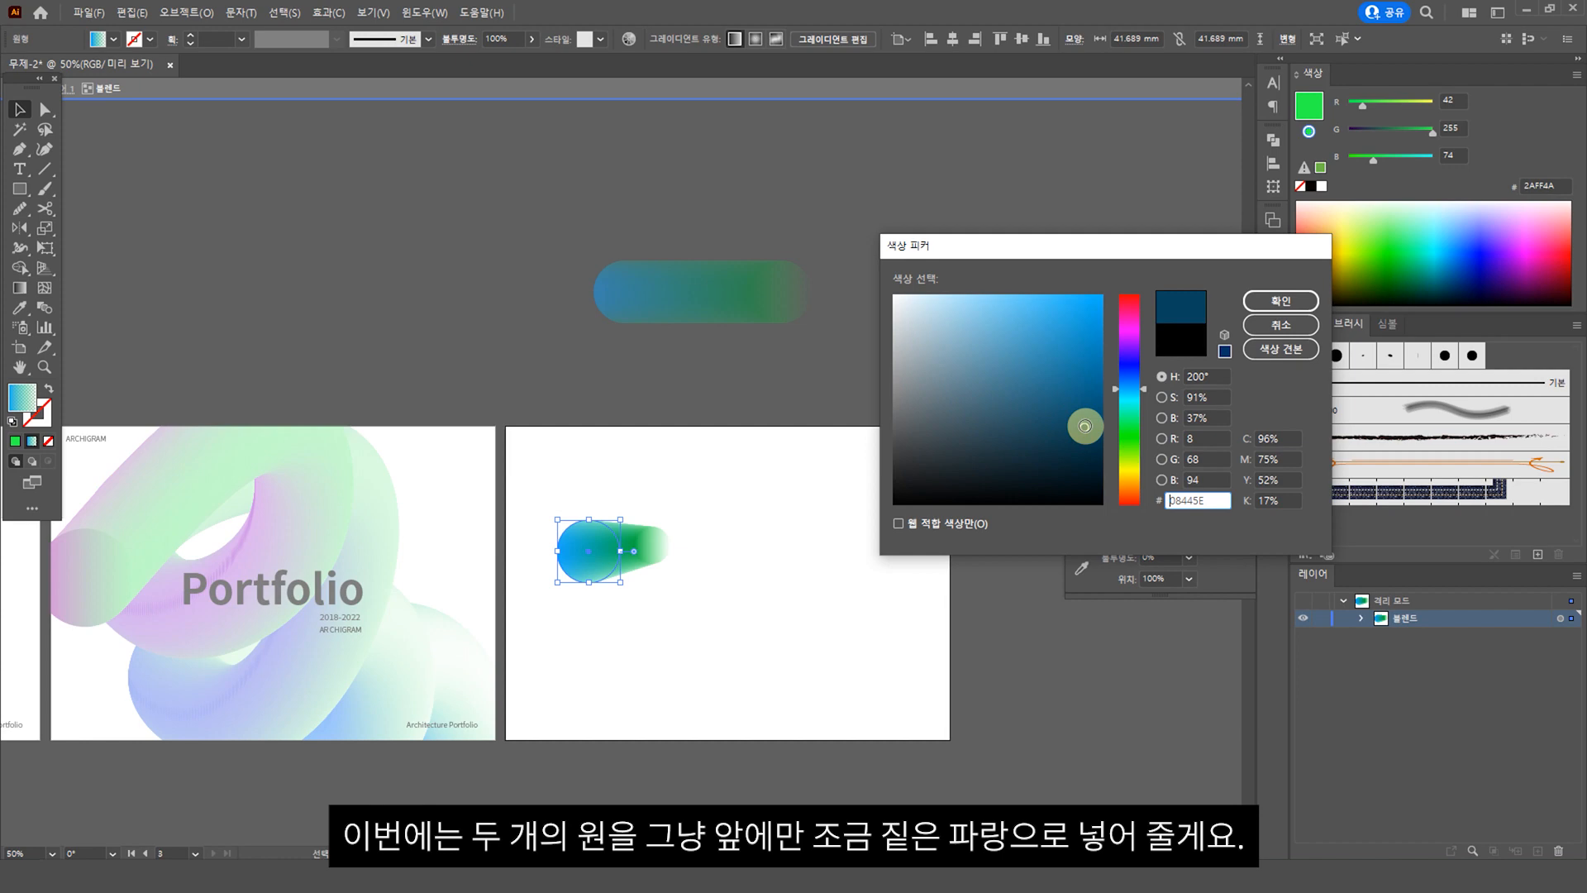
left_click(1280, 302)
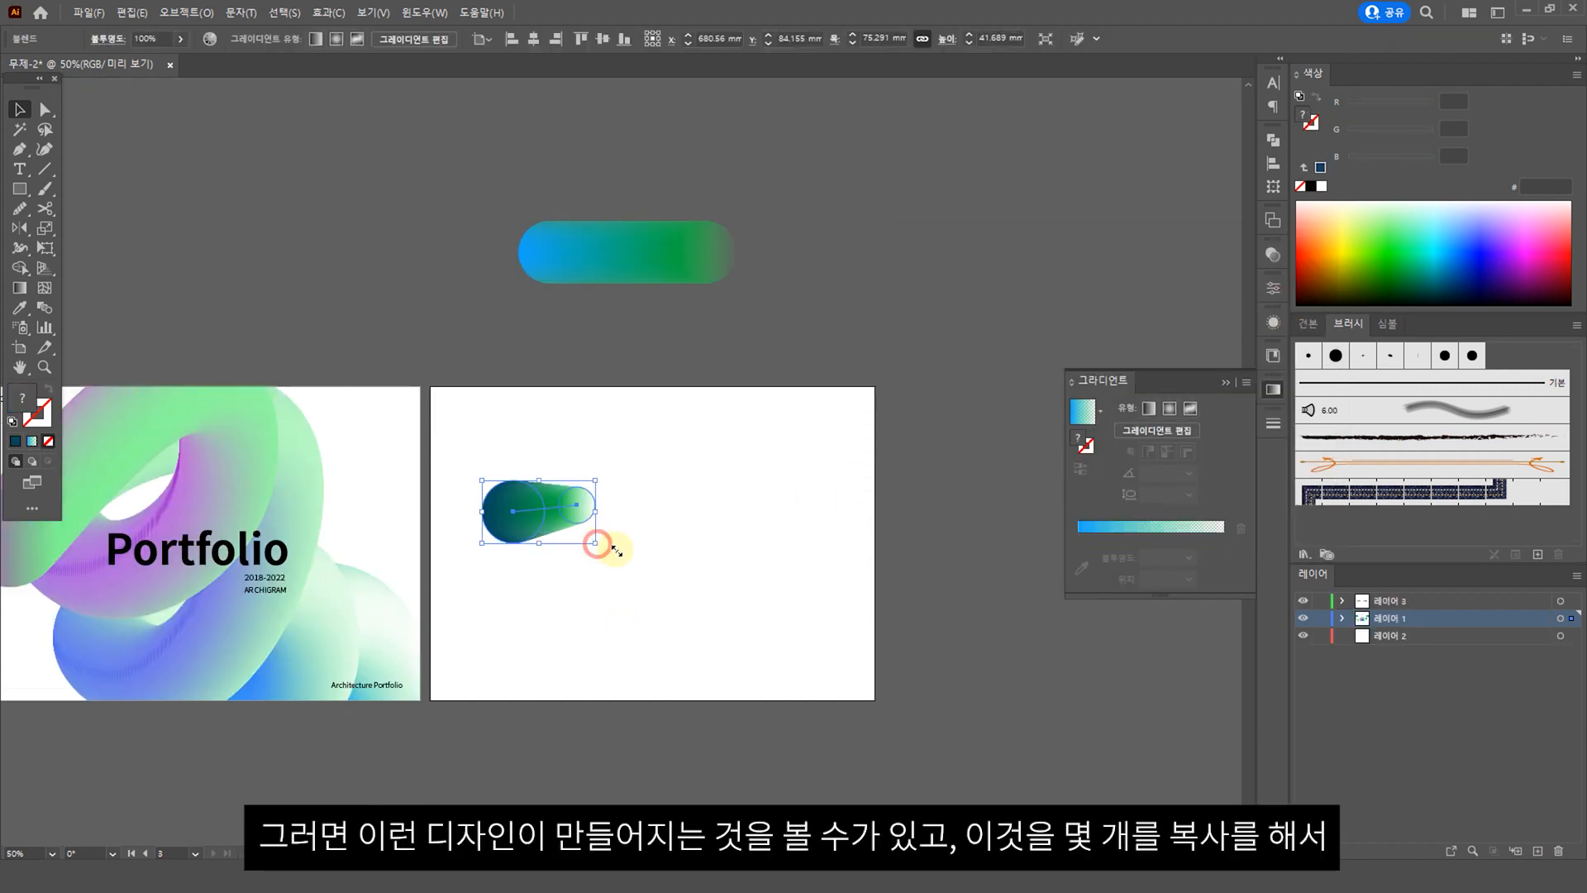
Enlarge the dark blue-green blend on the third artboard and add two rotated copies, one larger and one much smaller
left_click_drag(598, 543, 641, 560)
left_click(693, 579)
left_click_drag(687, 617, 498, 483)
left_click(579, 541)
left_click_drag(661, 585, 703, 546)
left_click_drag(758, 611, 830, 499)
left_click(621, 528)
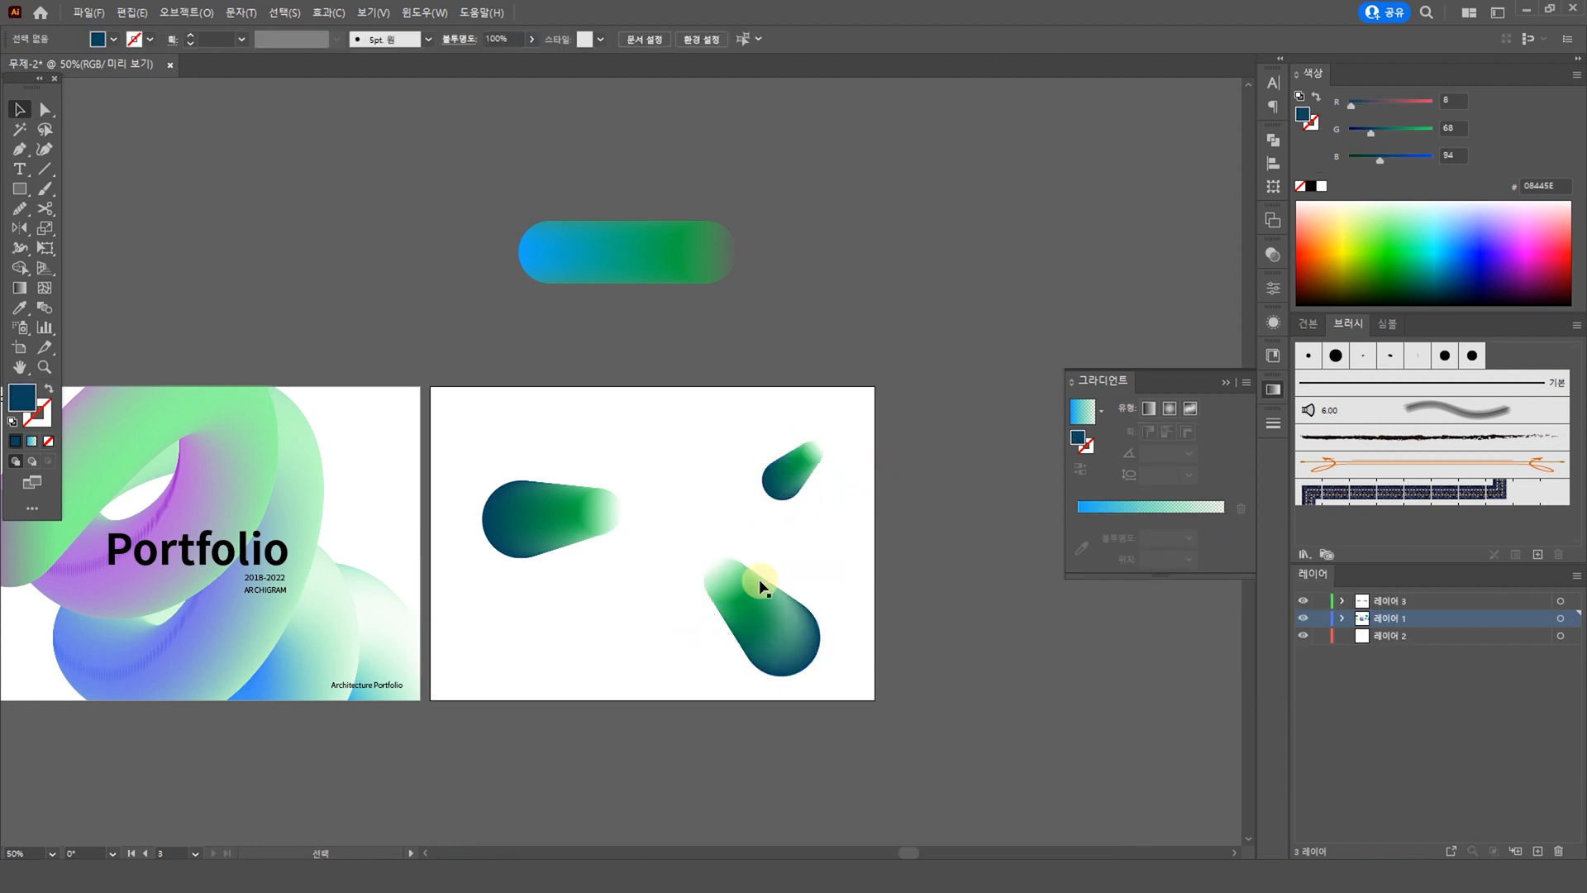
Scatter further rotated copies of the blend in different sizes over the third artboard, making seven shapes
left_click(760, 586)
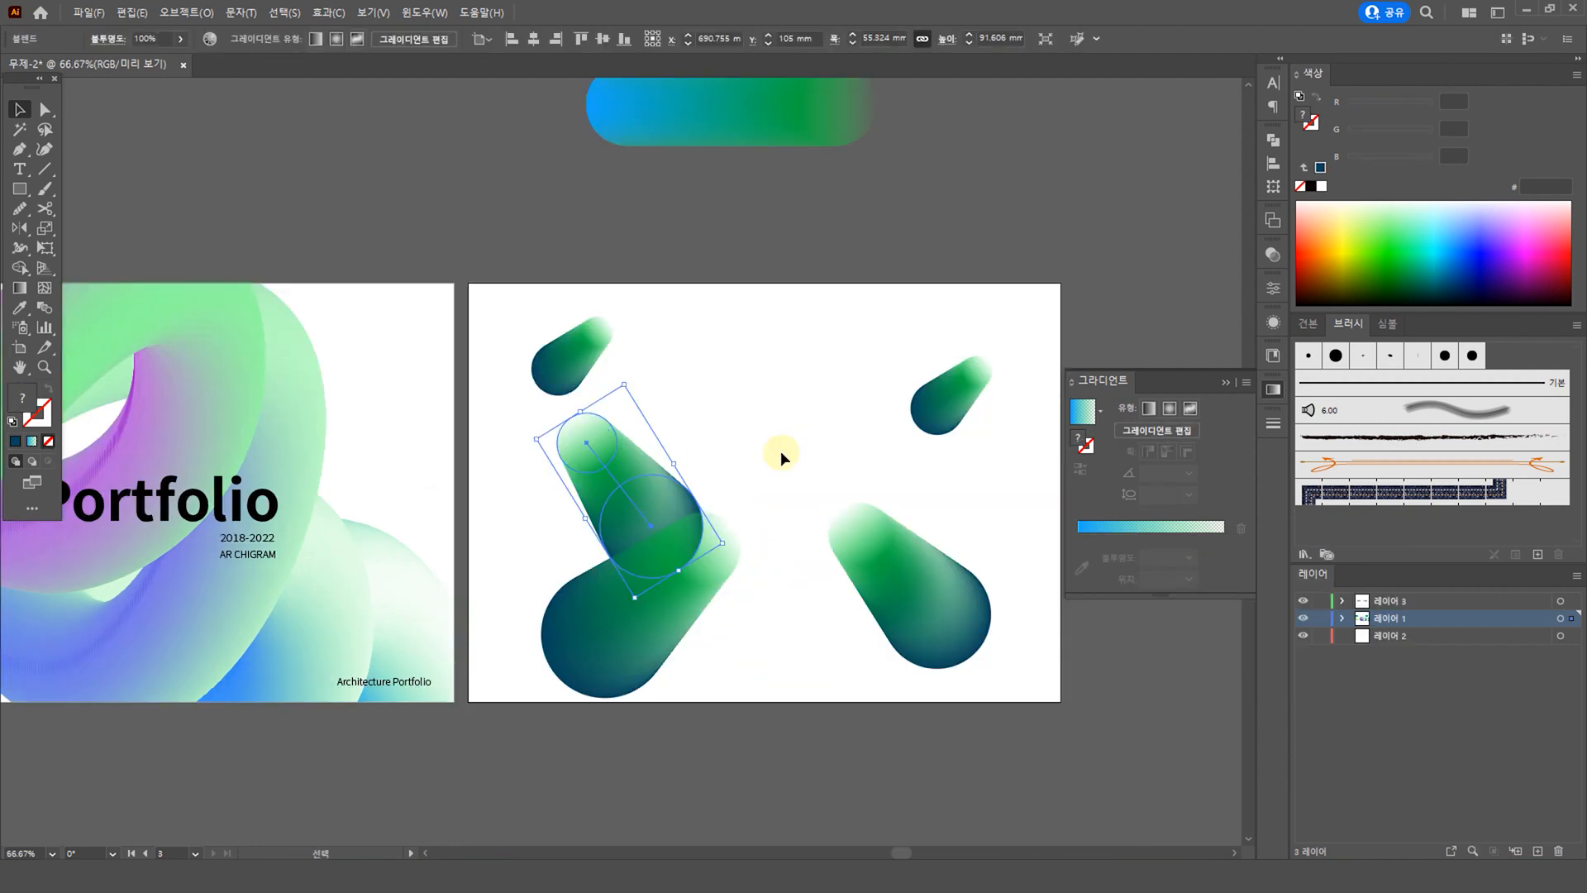
scroll(780, 450, "right", 2)
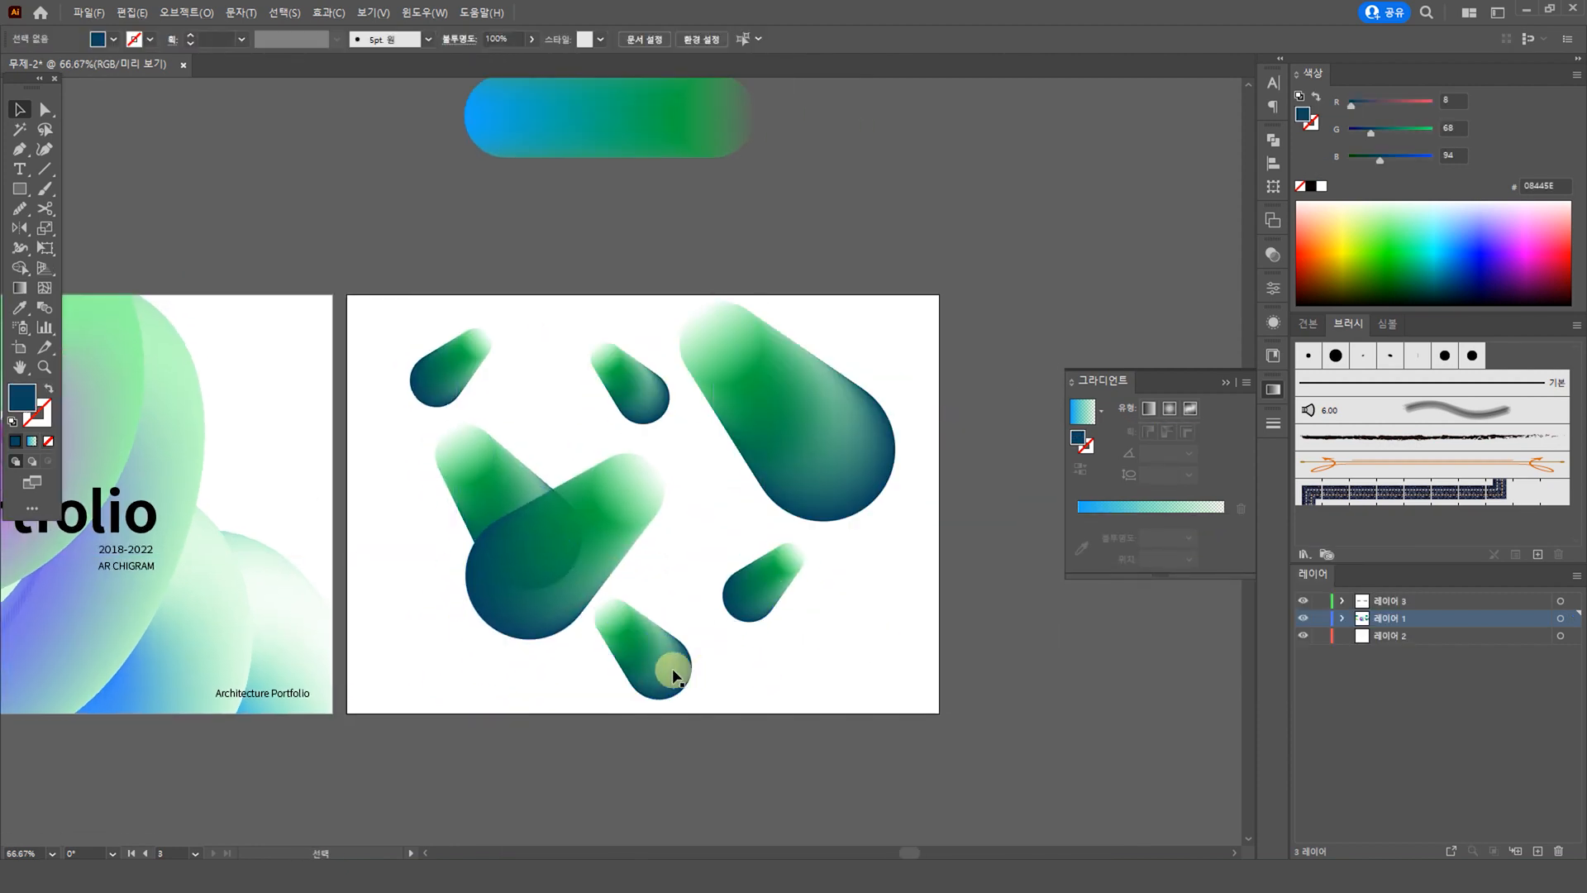
left_click(981, 597)
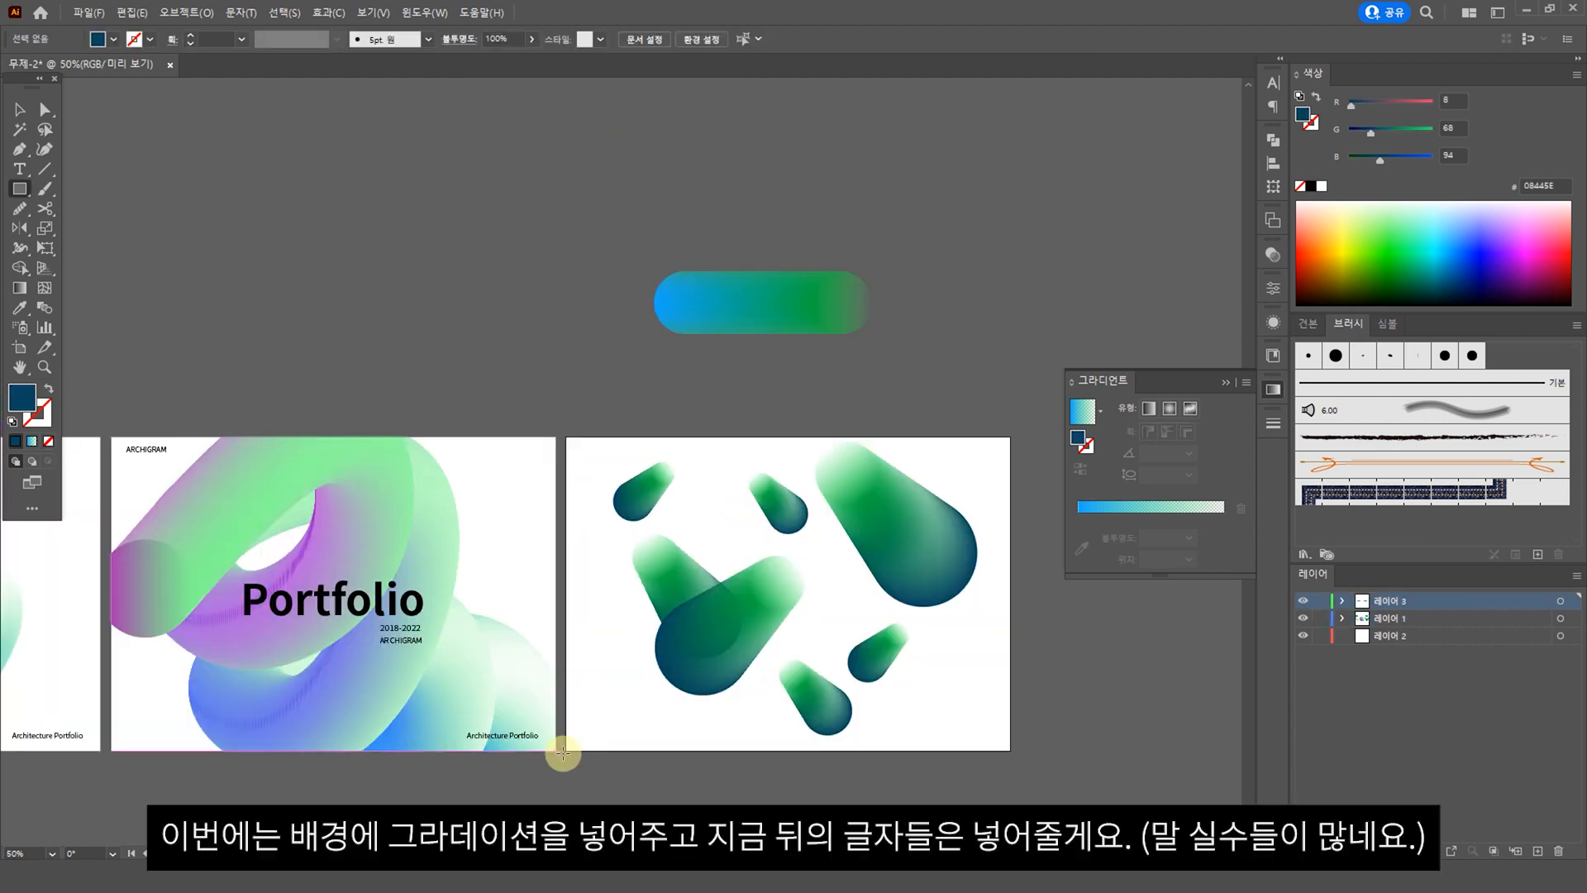
Cover the third artboard with a green gradient background rectangle and bring the Portfolio title in front of the blends
left_click_drag(567, 751, 1013, 438)
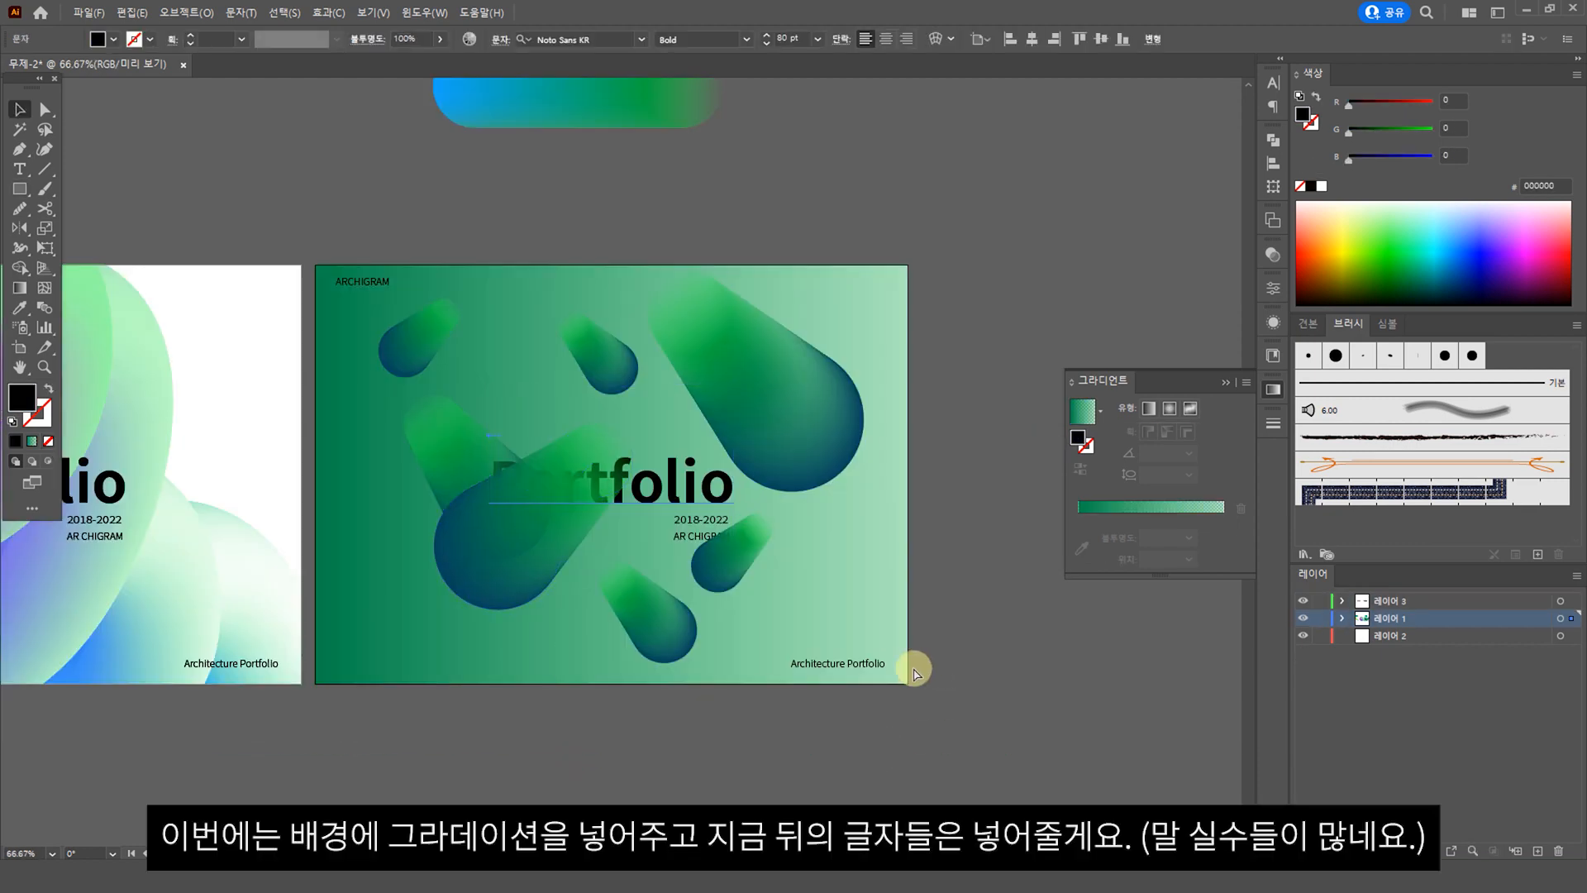
key("ctrl+shift+bracketright")
left_click(621, 680)
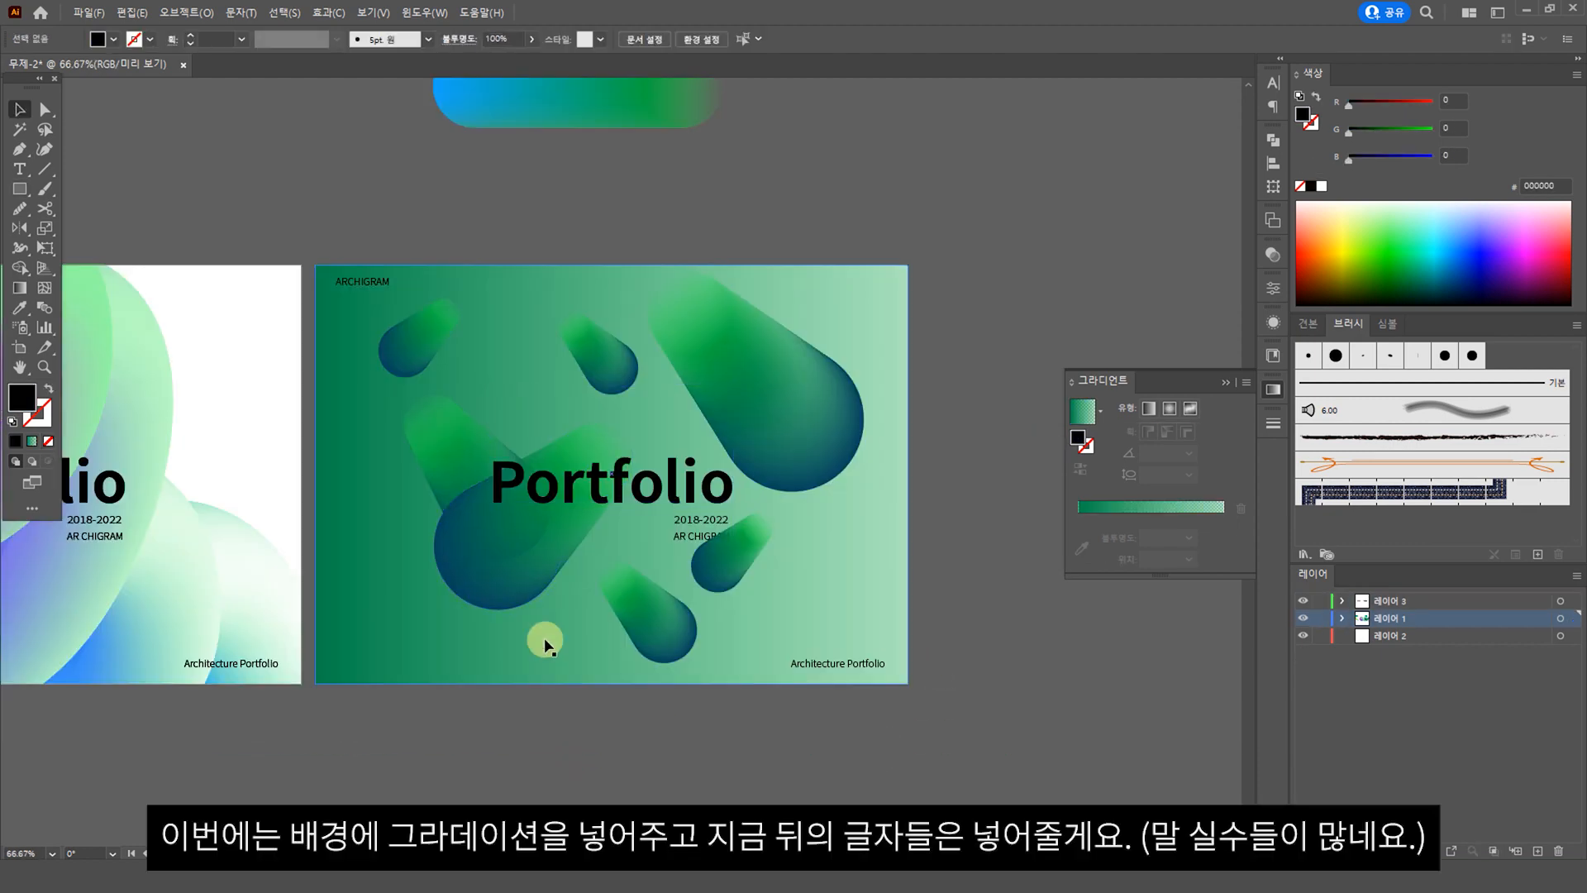
Recolor the third cover's Portfolio title and its smaller texts to off-white F4F7F9
left_click(691, 478)
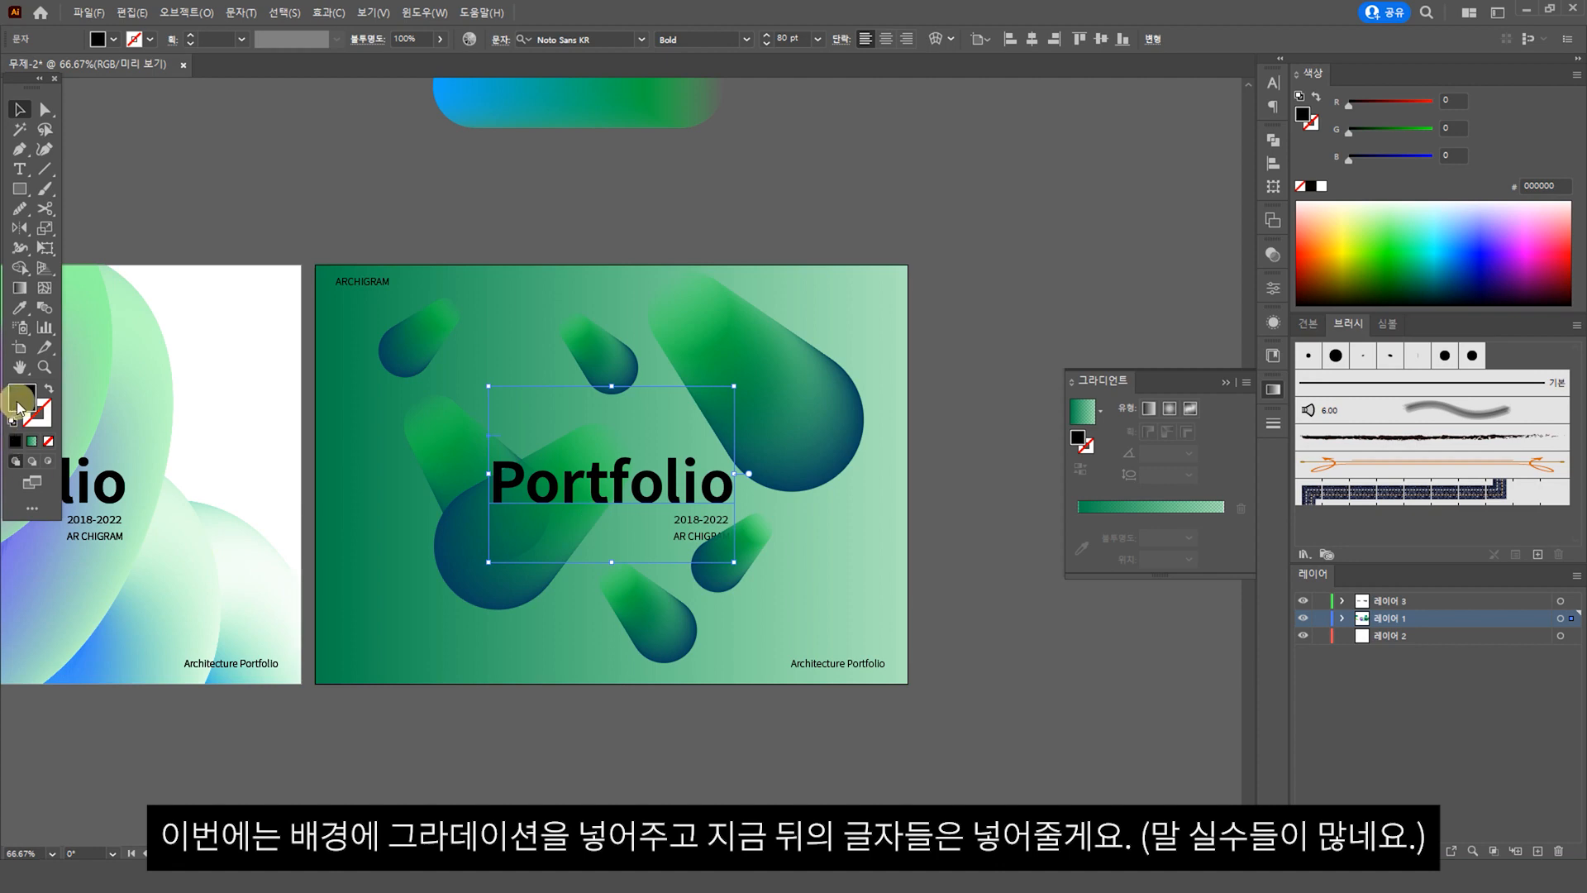
double_click(16, 406)
left_click(897, 299)
left_click(1281, 301)
left_click(707, 537)
left_click(906, 643)
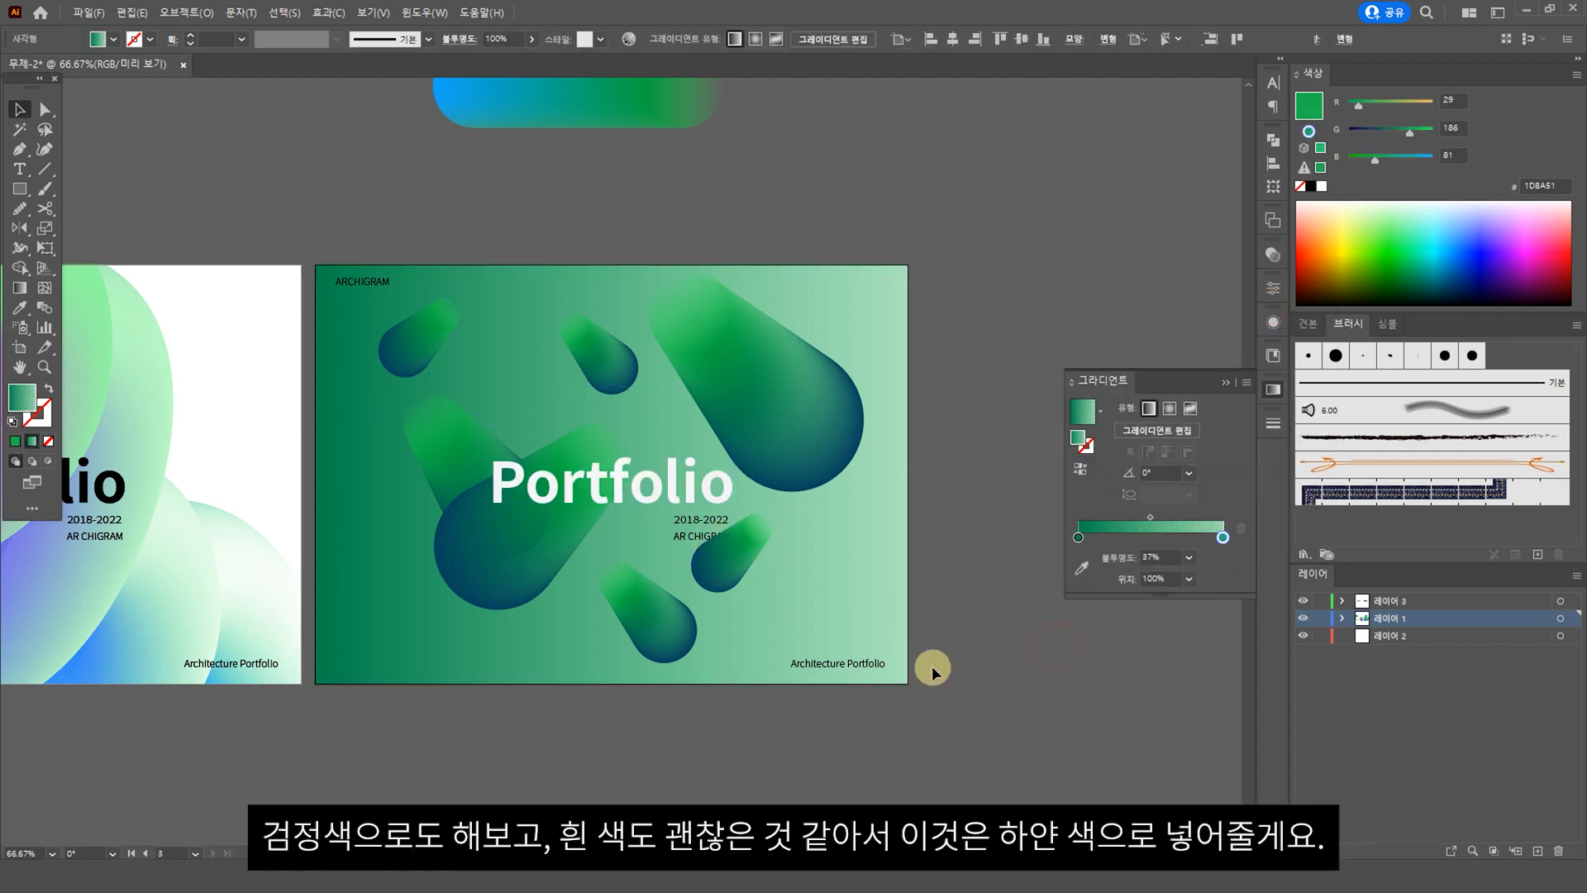
left_click(868, 663)
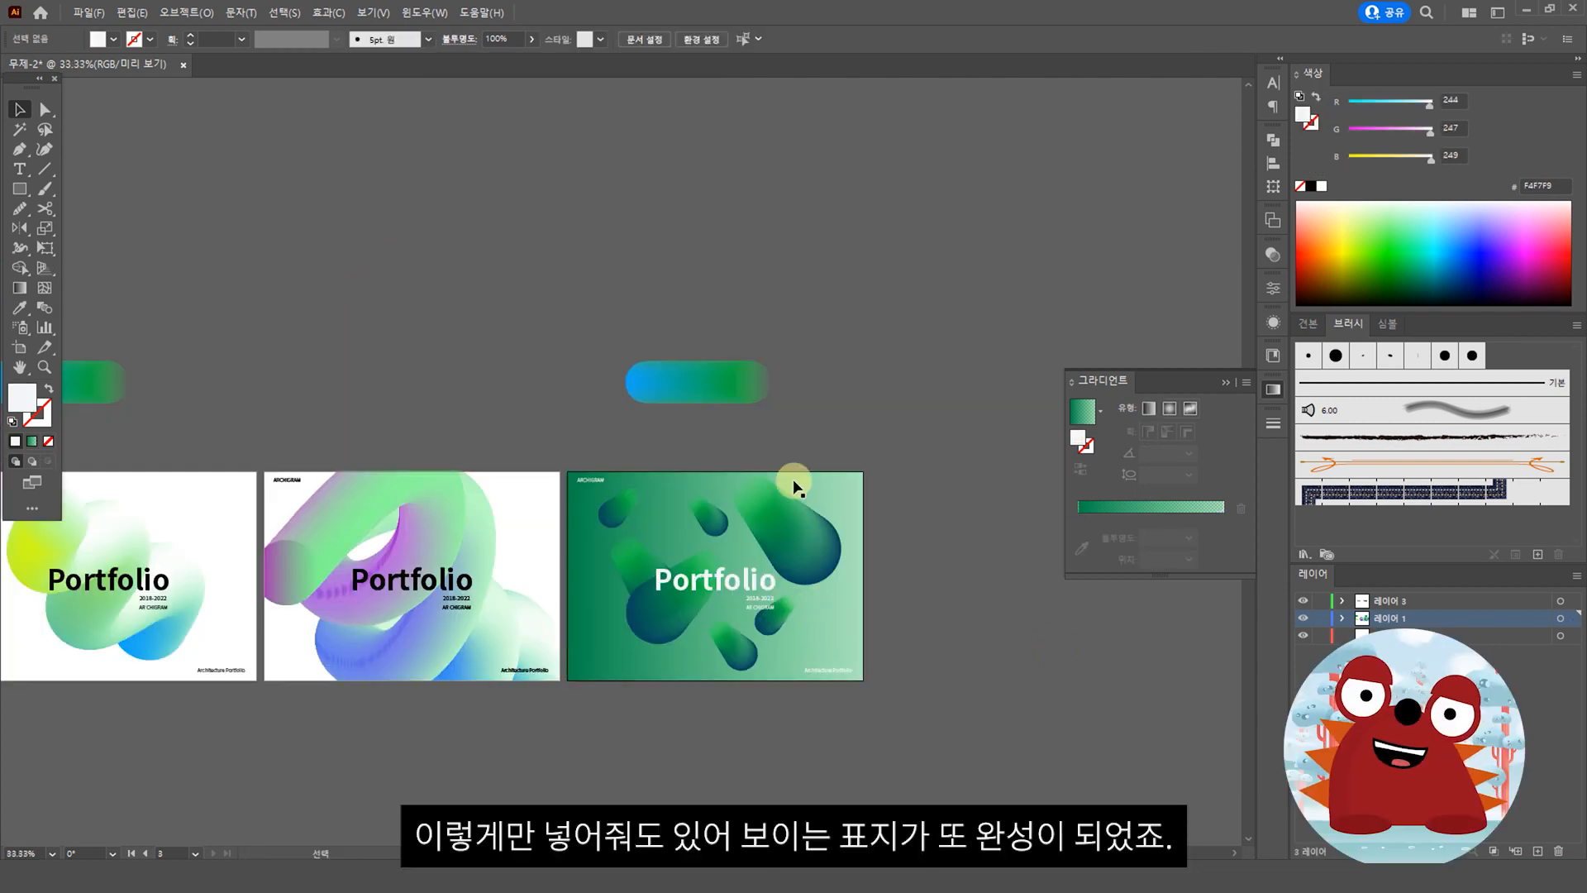
scroll(778, 694, "up", 1)
scroll(793, 688, "up", 1)
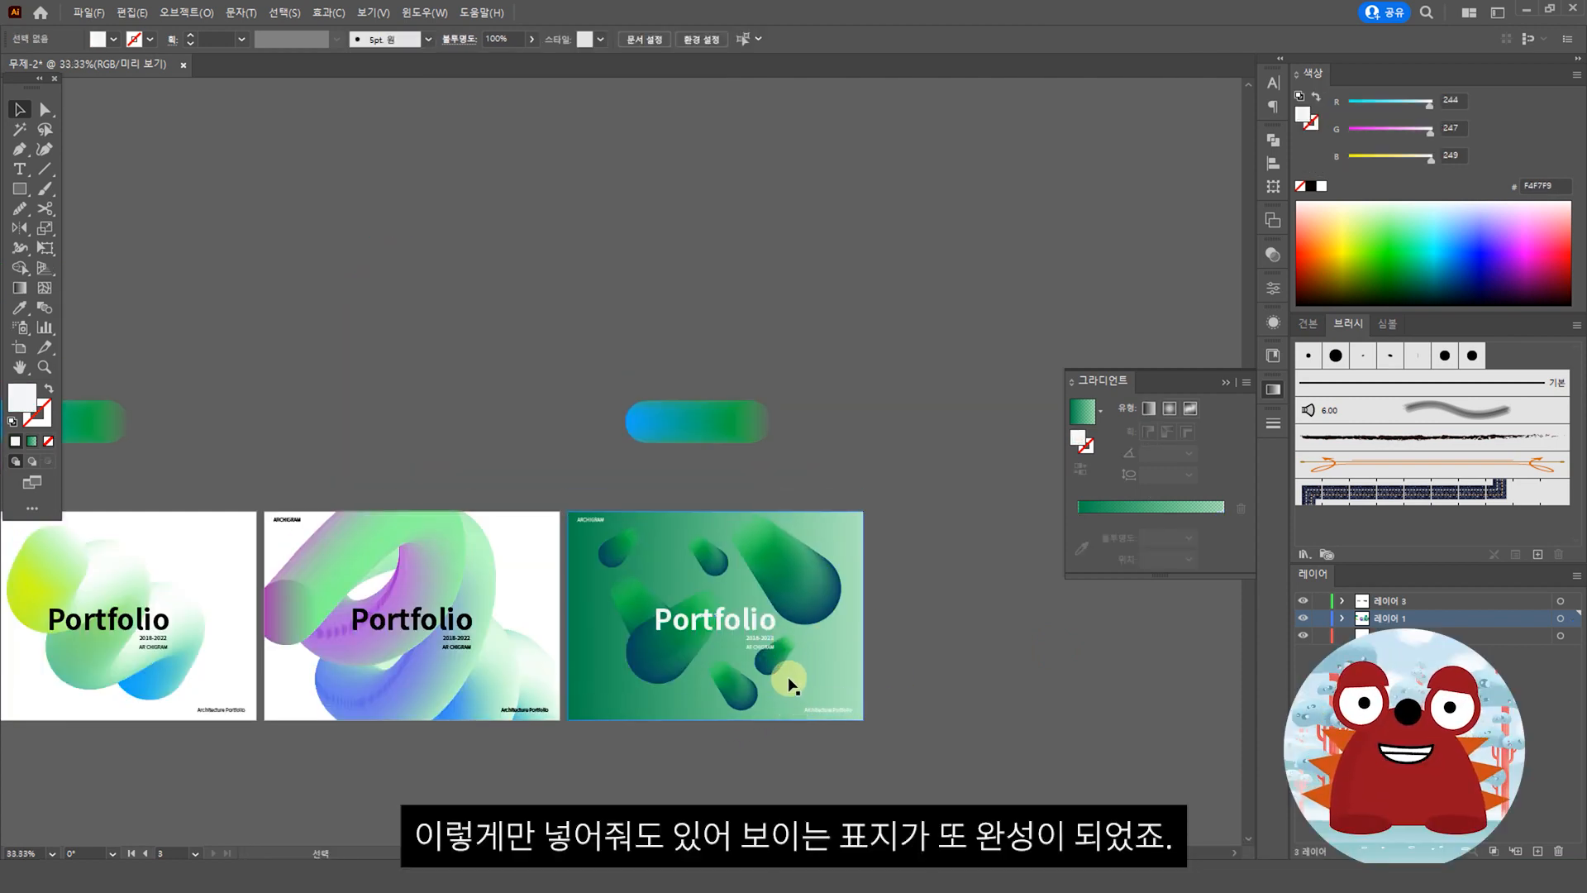
scroll(793, 688, "down", 2)
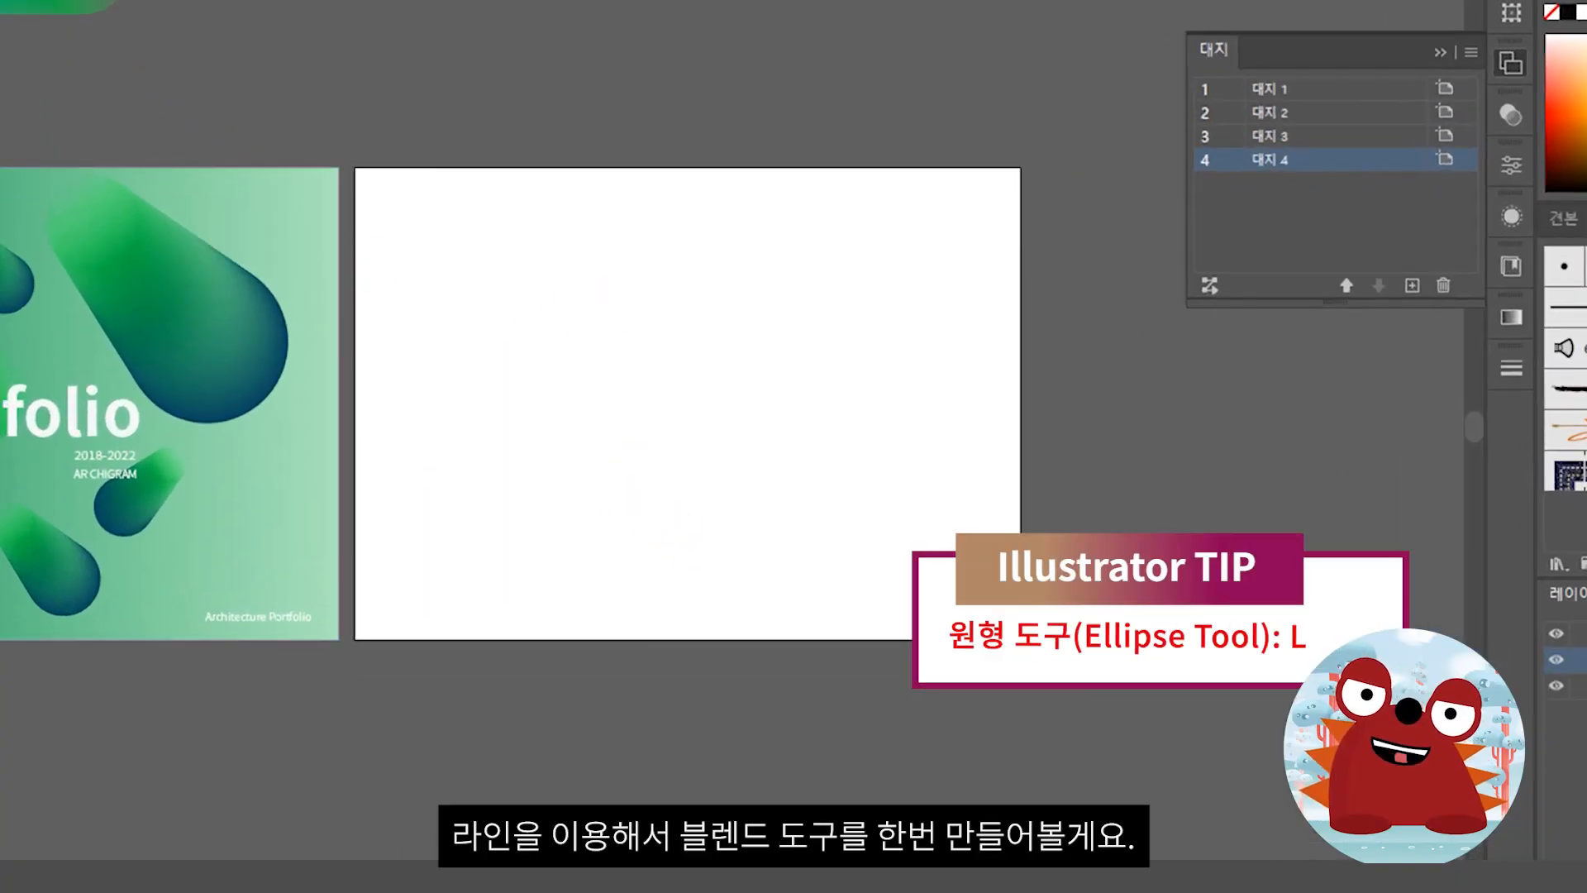
Draw a wide unfilled ellipse centred on the fourth artboard with a green gradient stroke fading to 37% opacity
left_click_drag(505, 235, 829, 556)
left_click_drag(671, 558, 672, 425)
left_click_drag(722, 369, 737, 434)
mouse_move(840, 489)
left_mouse_down()
mouse_move(976, 556)
mouse_move(577, 334)
left_mouse_up()
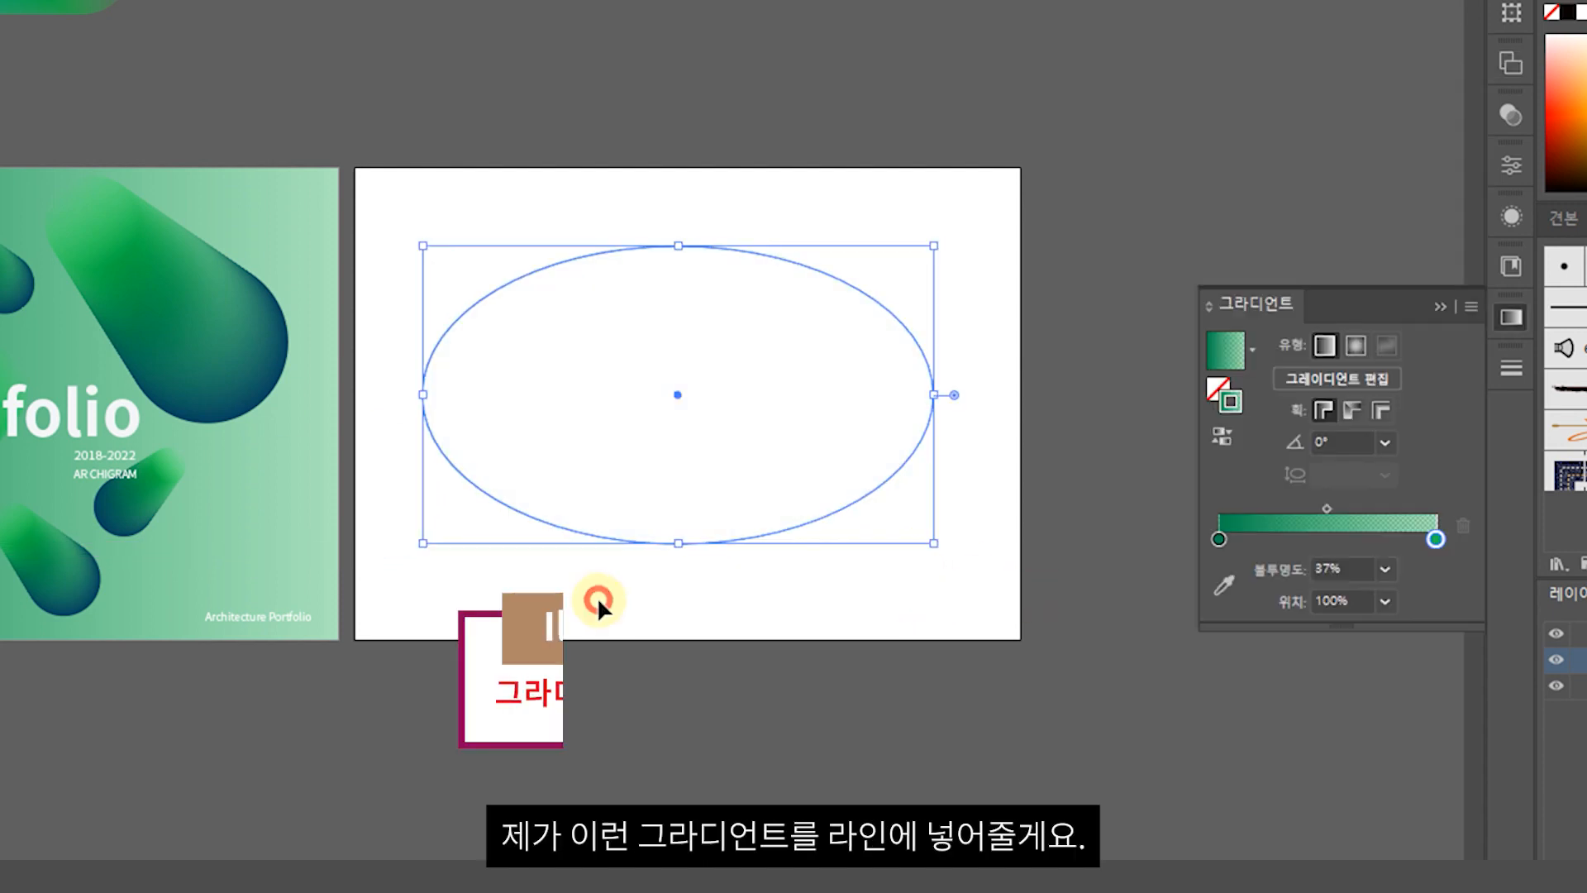
left_click(597, 597)
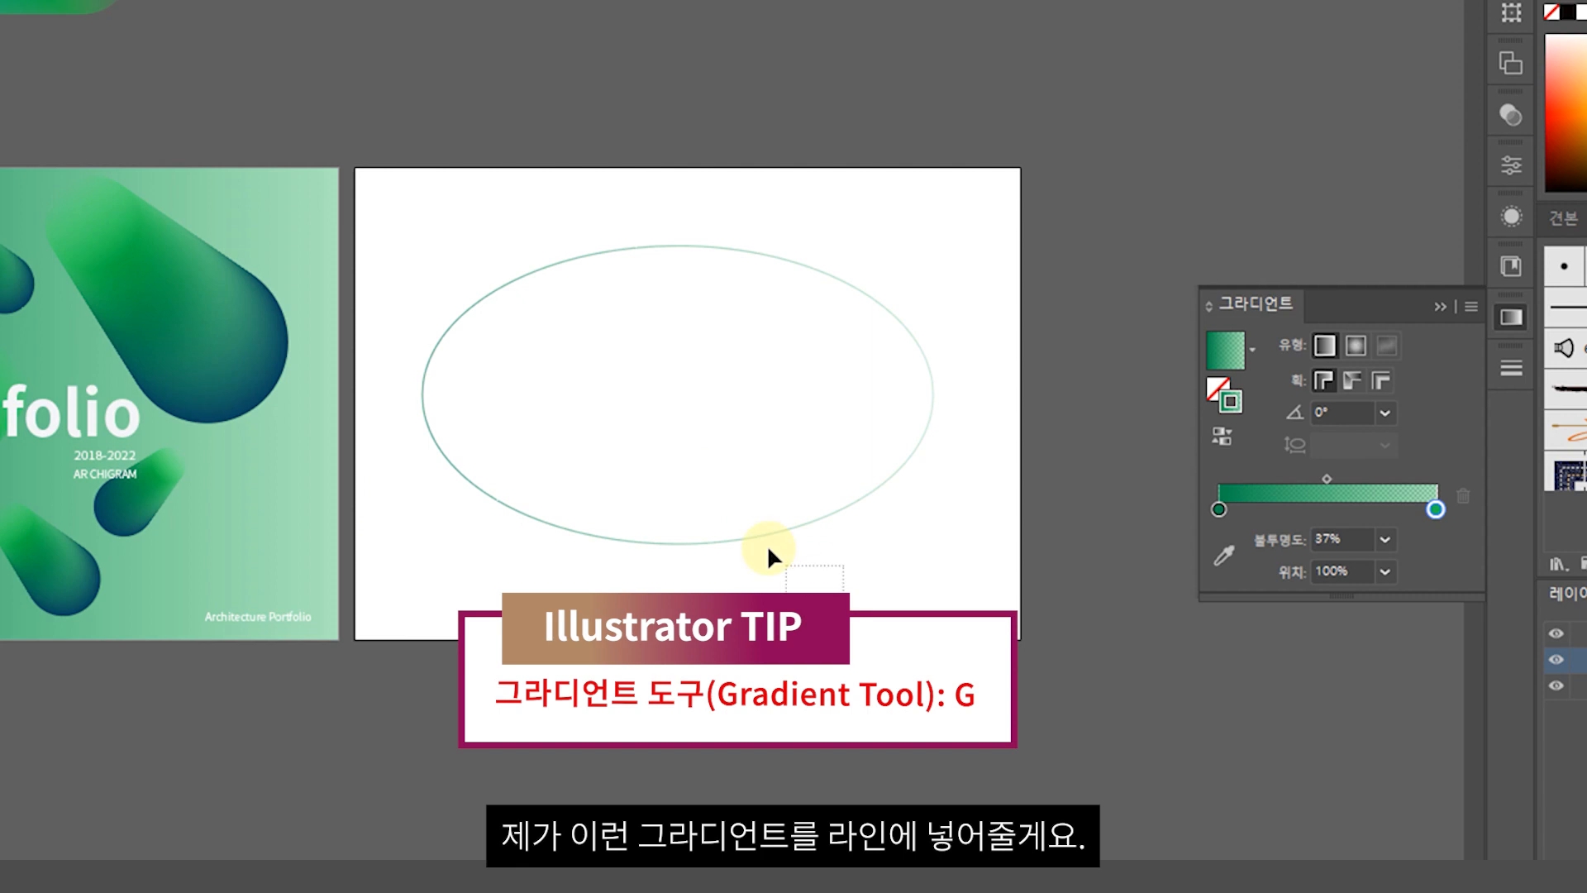
key("ctrl+z")
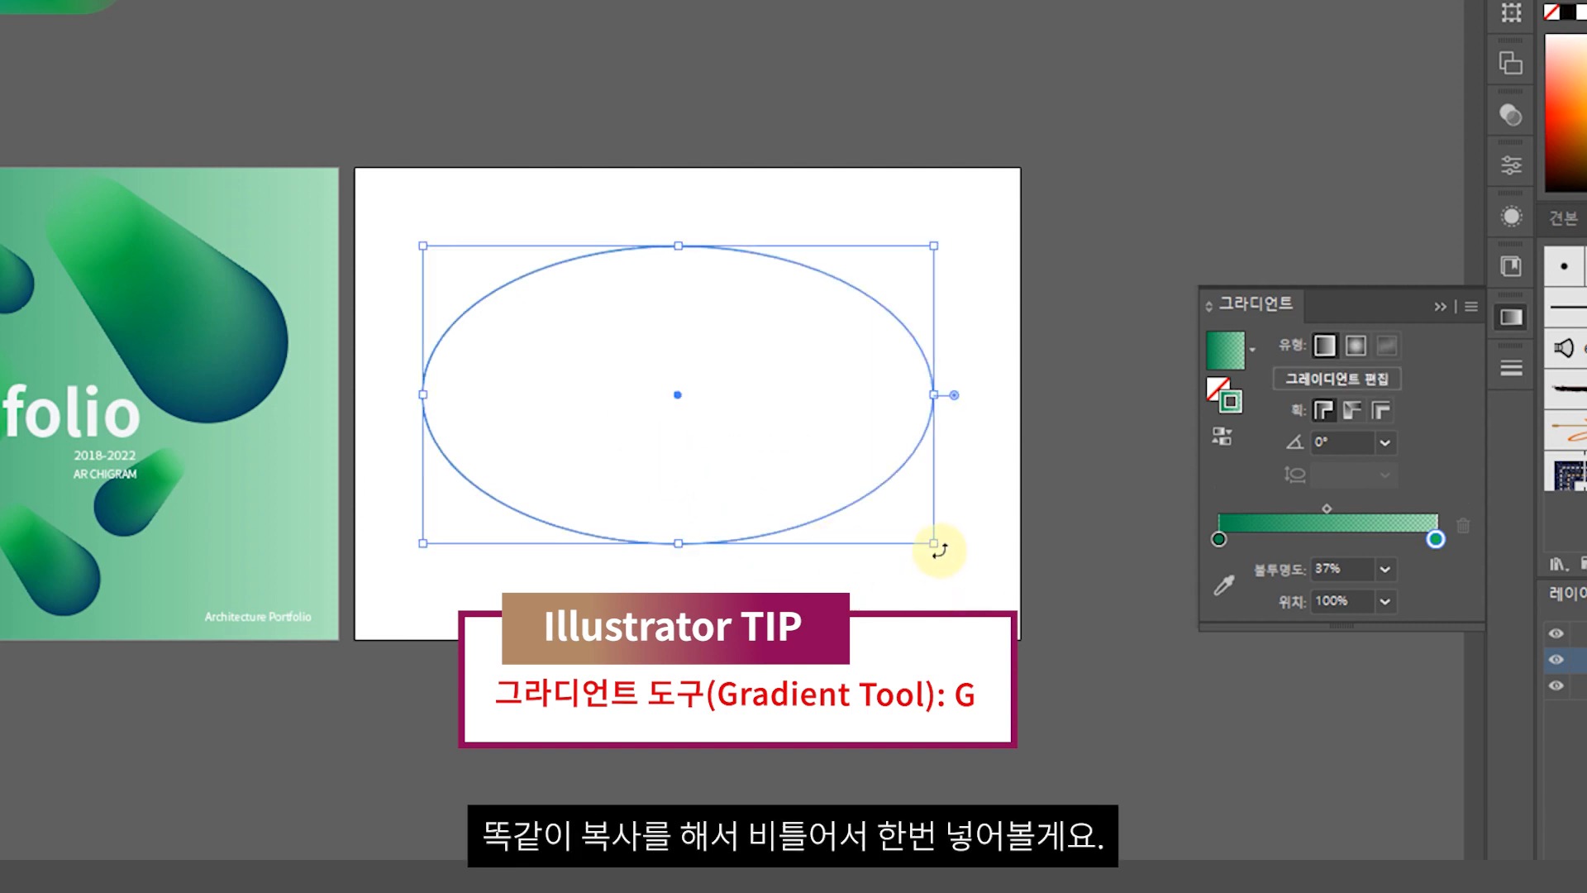
Make a shorter copy of the ellipse rotated about 80° around the same centre and recolor its gradient's start stop blue
left_click_drag(935, 552, 769, 255)
left_click(988, 536)
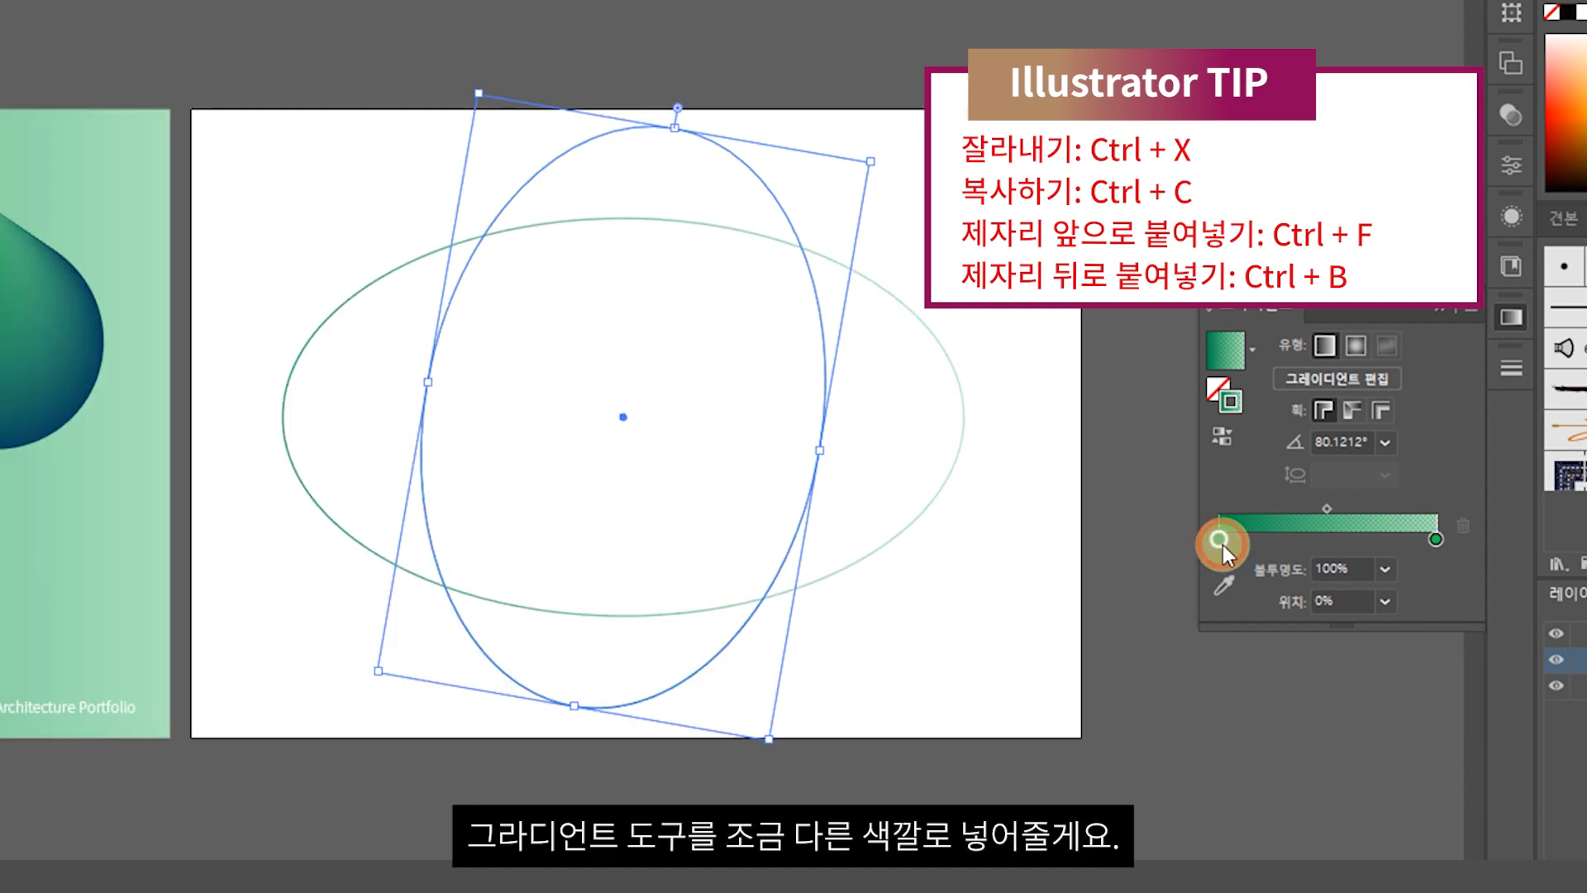
double_click(1219, 539)
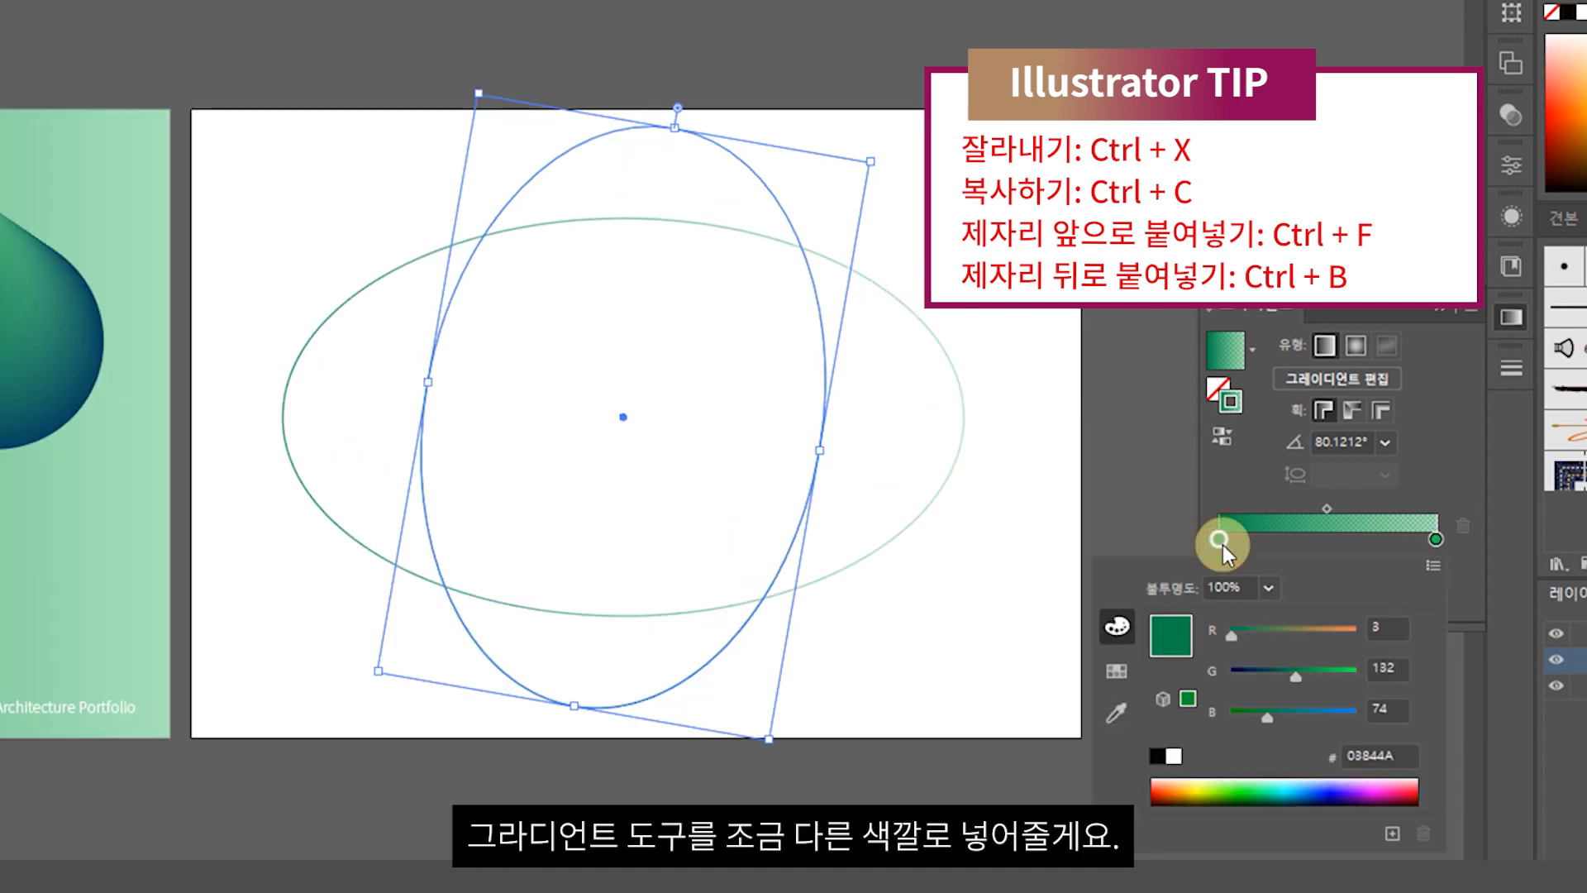
left_click(1337, 790)
left_click(939, 631)
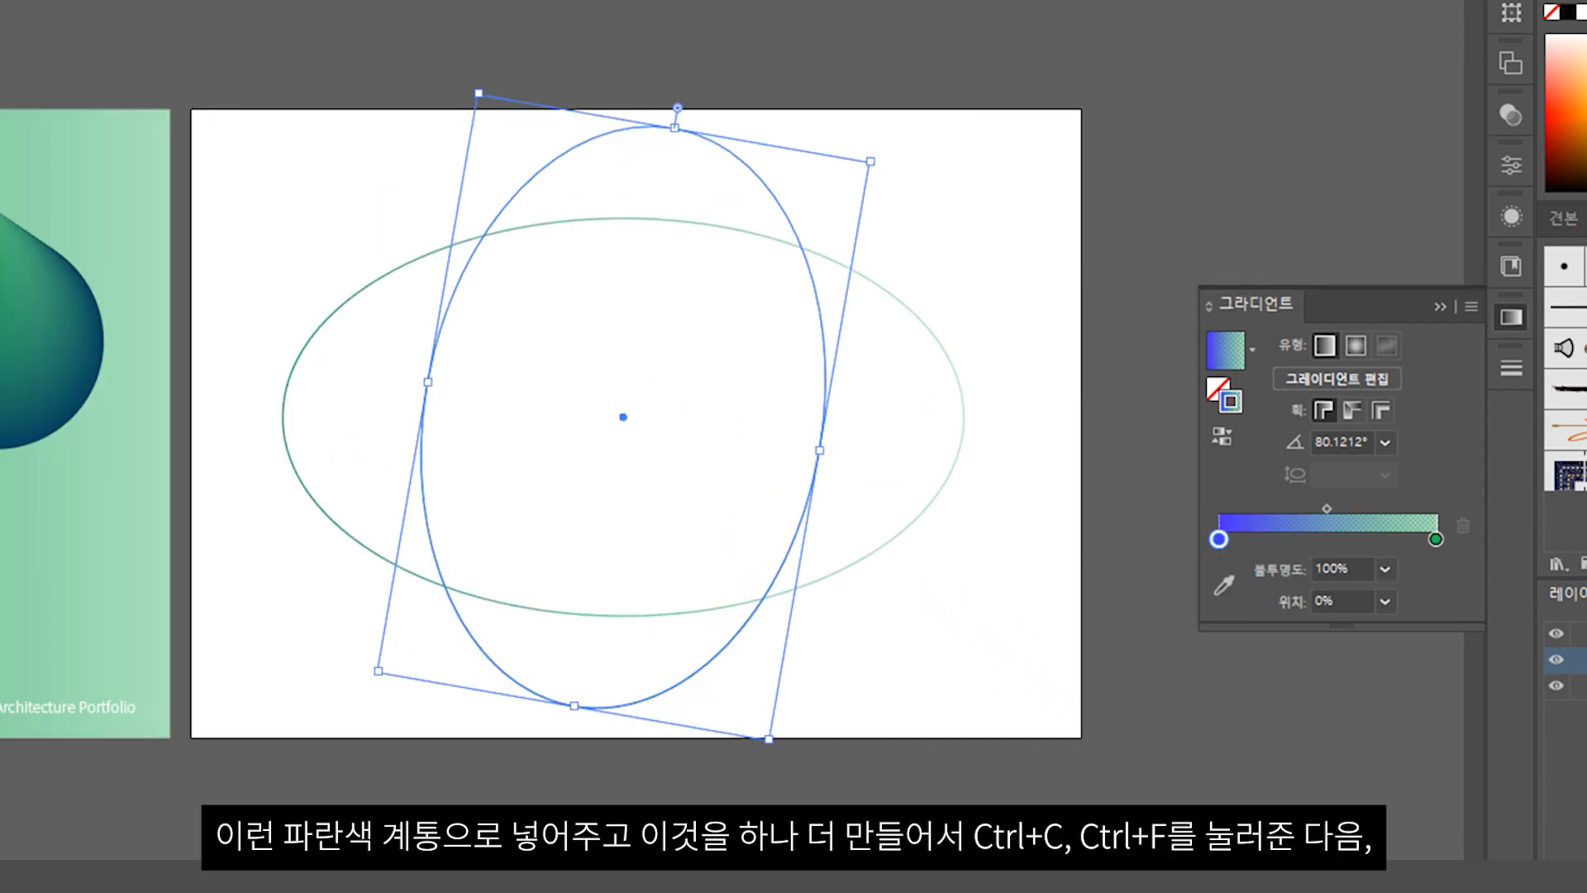
Duplicate the blue ellipse in place, rotate and enlarge the copy, and set its gradient's start stop to orange E94700
left_click(715, 5)
left_click(684, 681)
key("ctrl+c")
key("ctrl+f")
left_click_drag(771, 752, 985, 554)
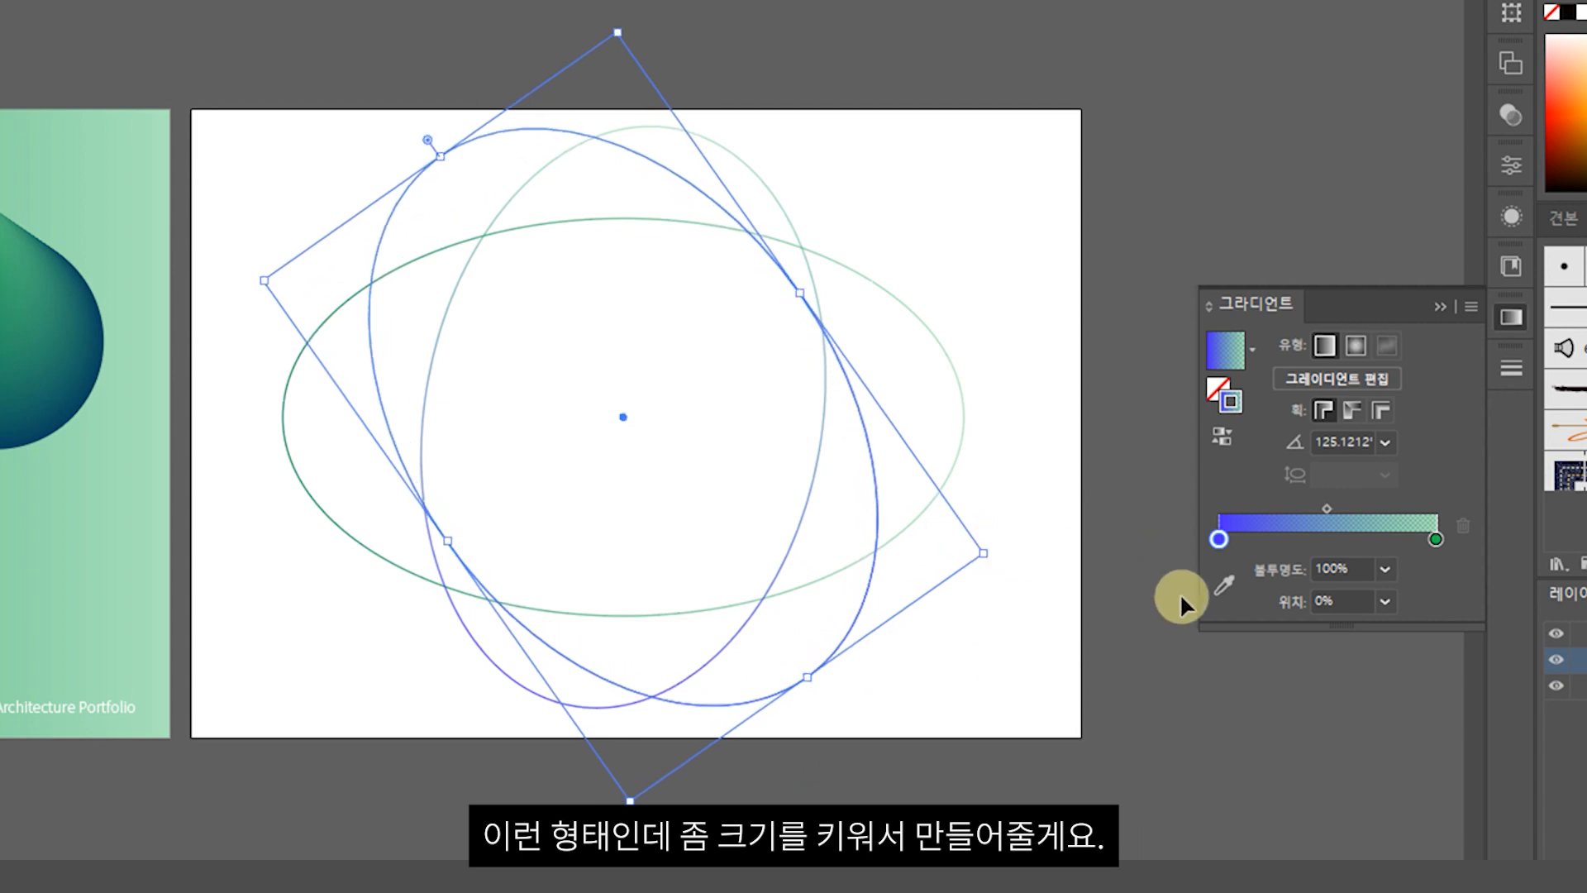
double_click(1216, 540)
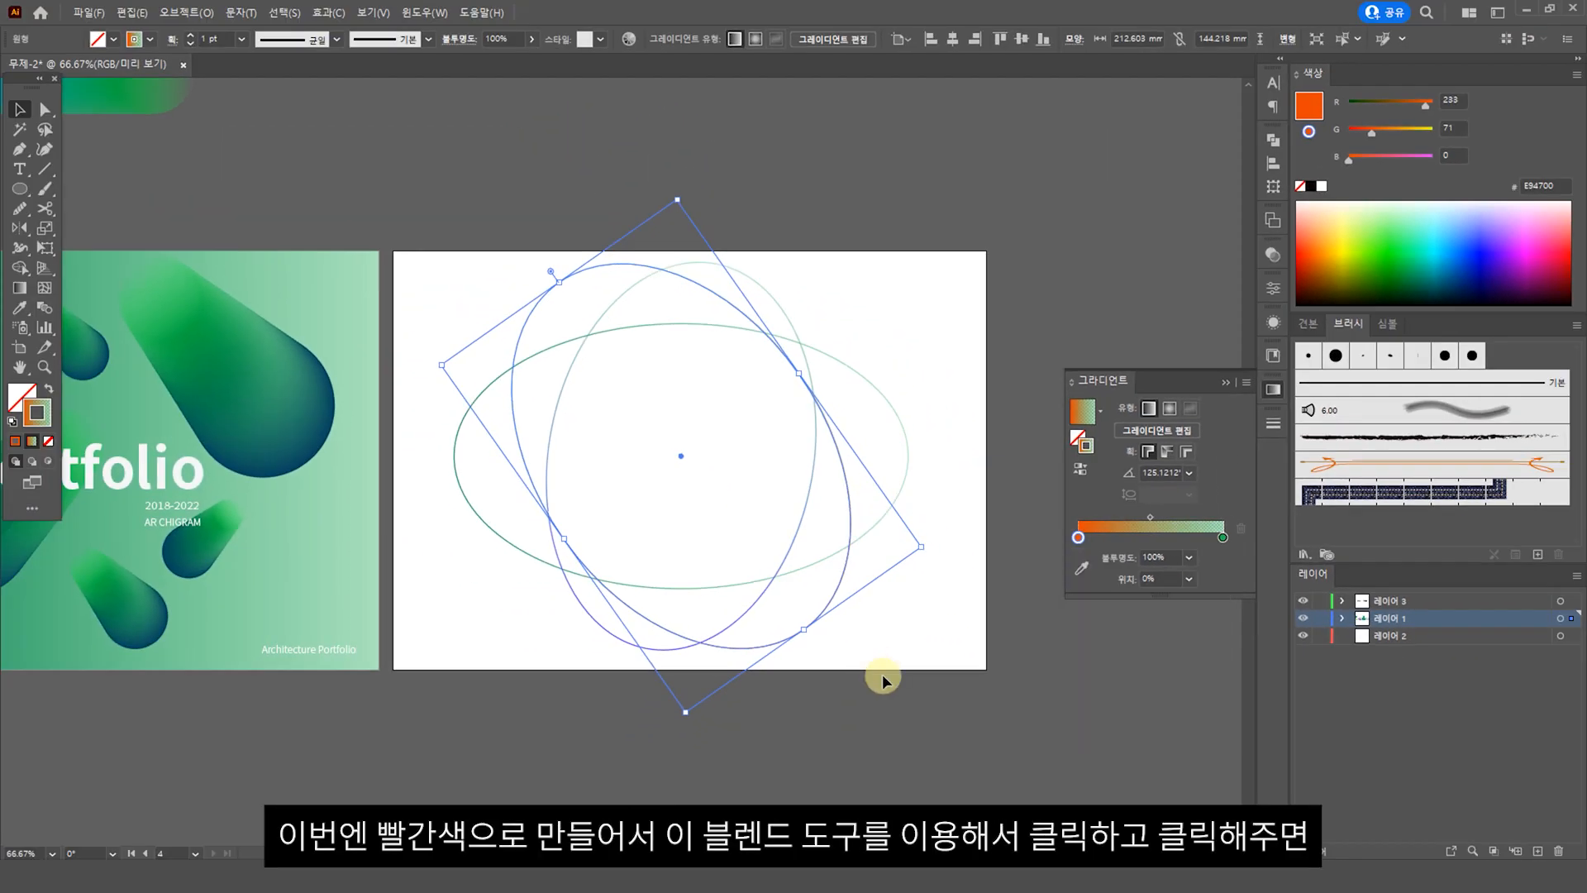
left_click(881, 673)
Blend the green, blue and orange ellipses on the fourth artboard into one continuous line blend
left_click(47, 308)
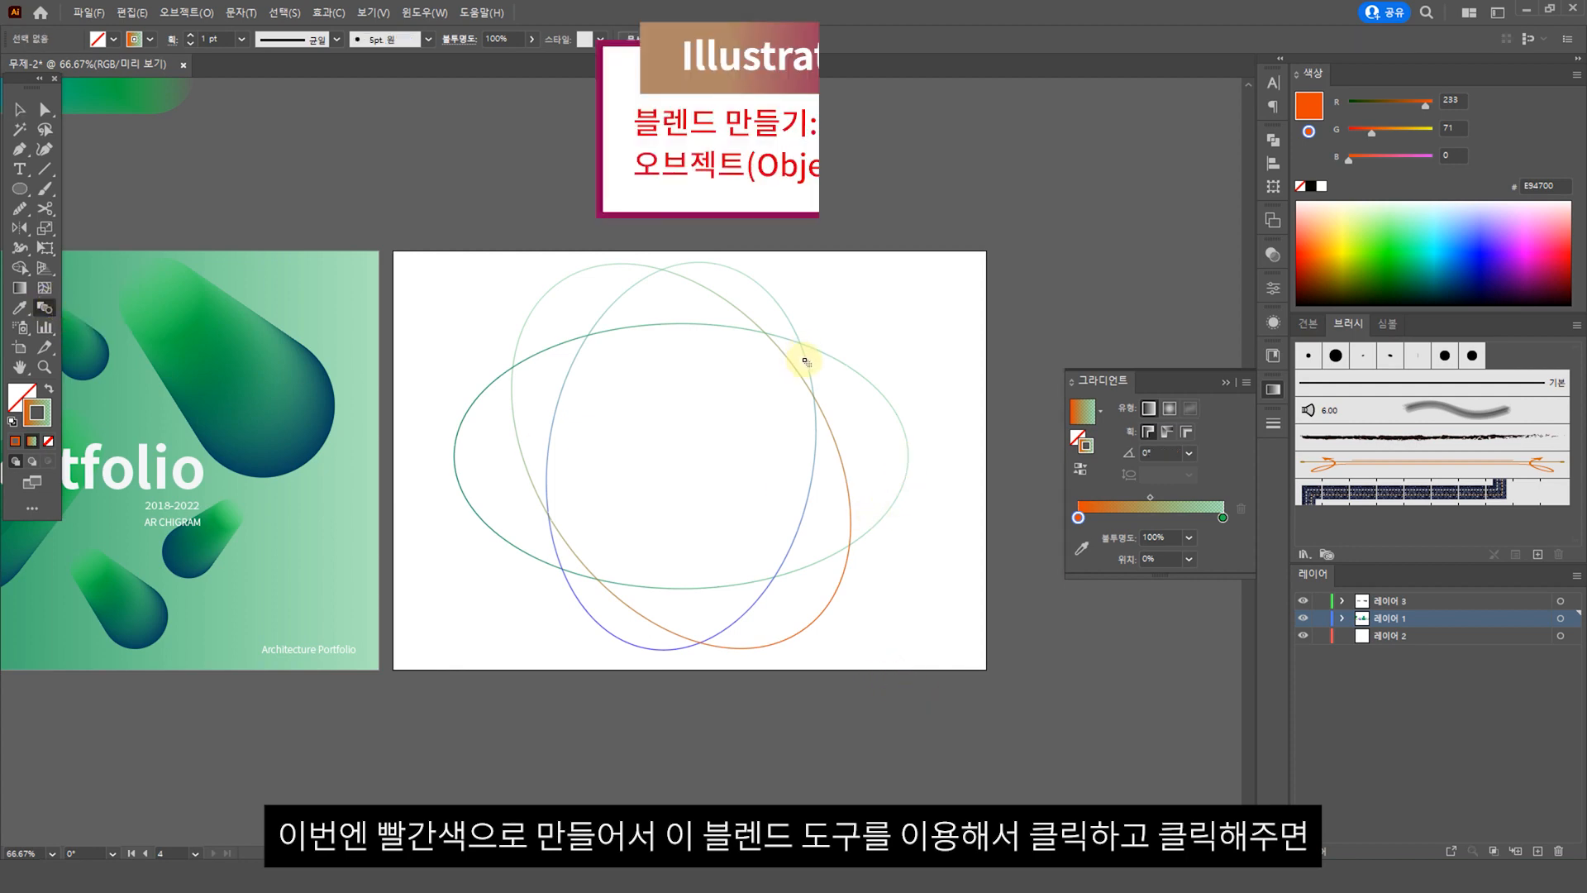
left_click(806, 361)
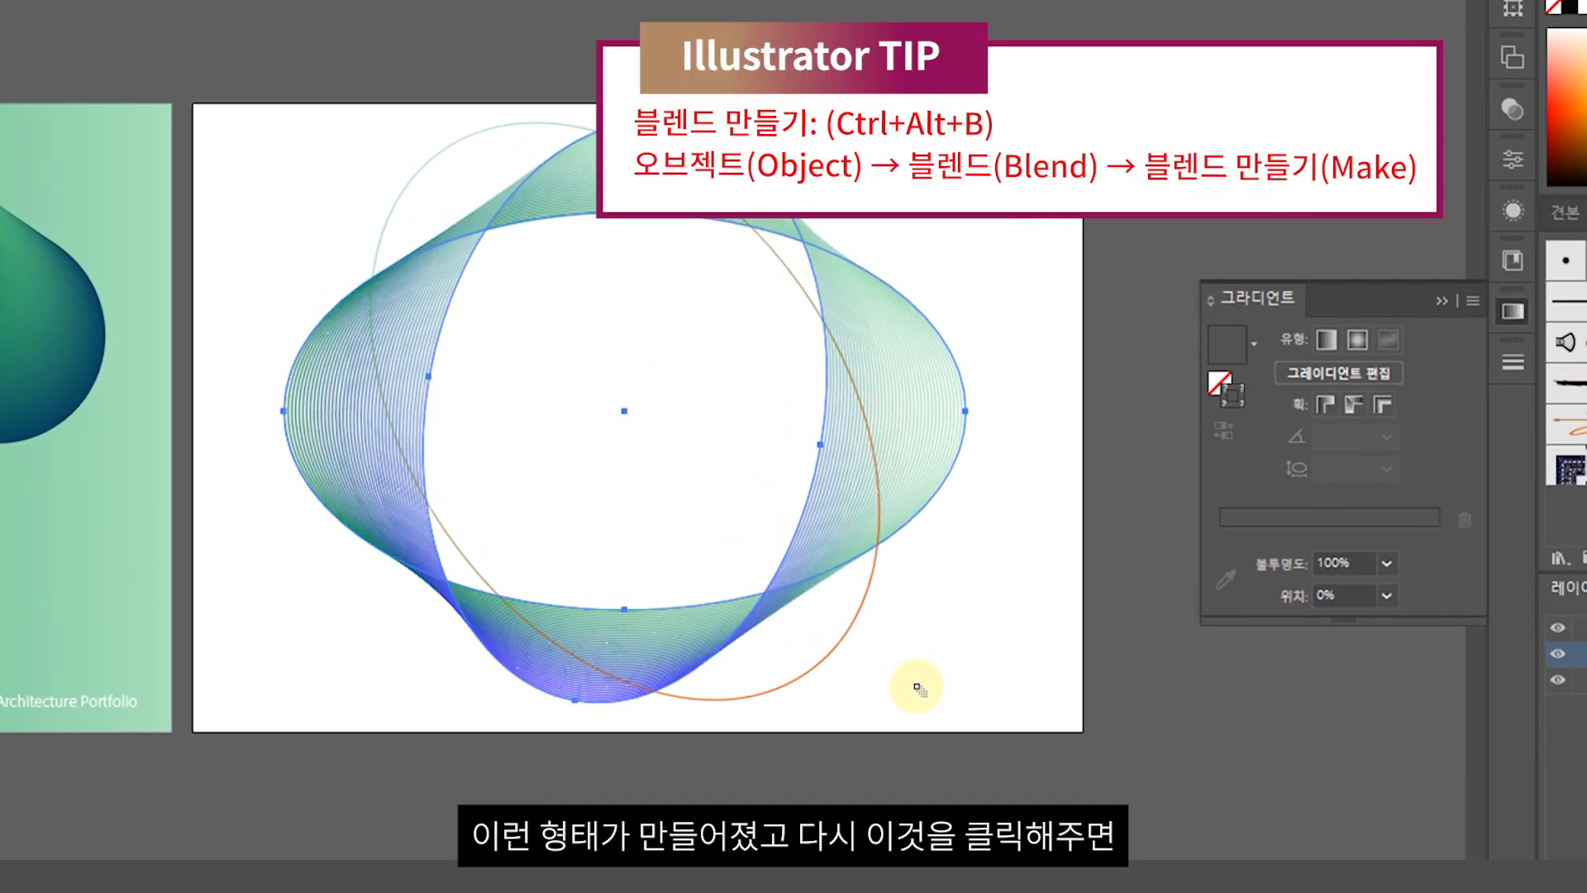
left_click(771, 252)
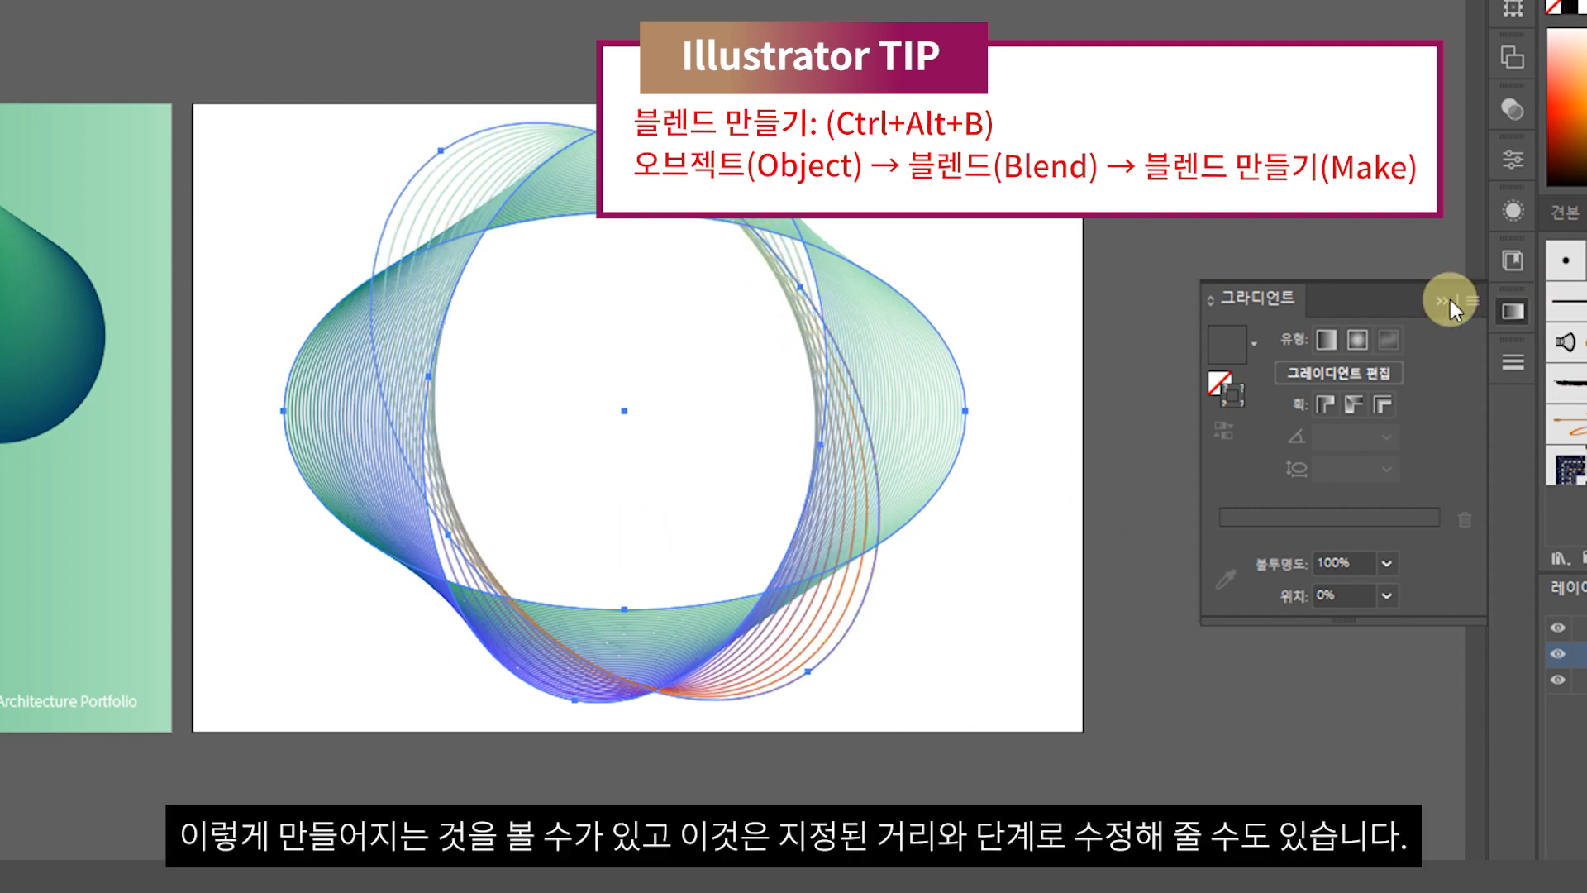
Change the ellipse blend's spacing to specified steps with 40 steps
key("Return")
left_click(1157, 256)
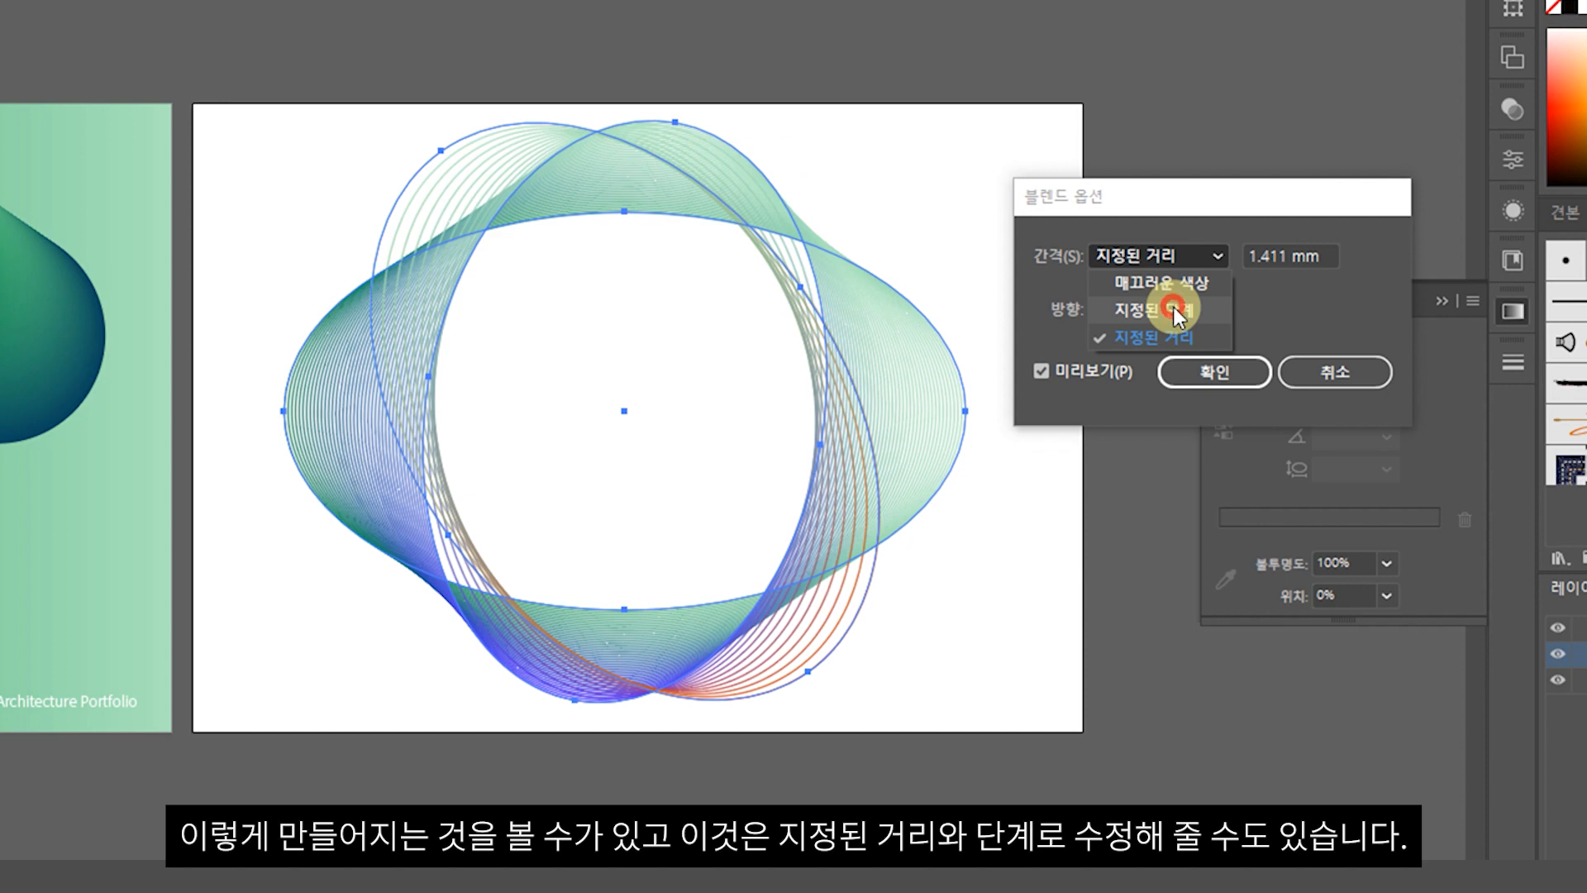
left_click(1171, 309)
key("Up")
key("Up")
key("Up")
key("Up")
key("Up")
key("Up")
key("Up")
key("Up")
key("Up")
key("Up")
key("Up")
key("Up")
key("Up")
key("Up")
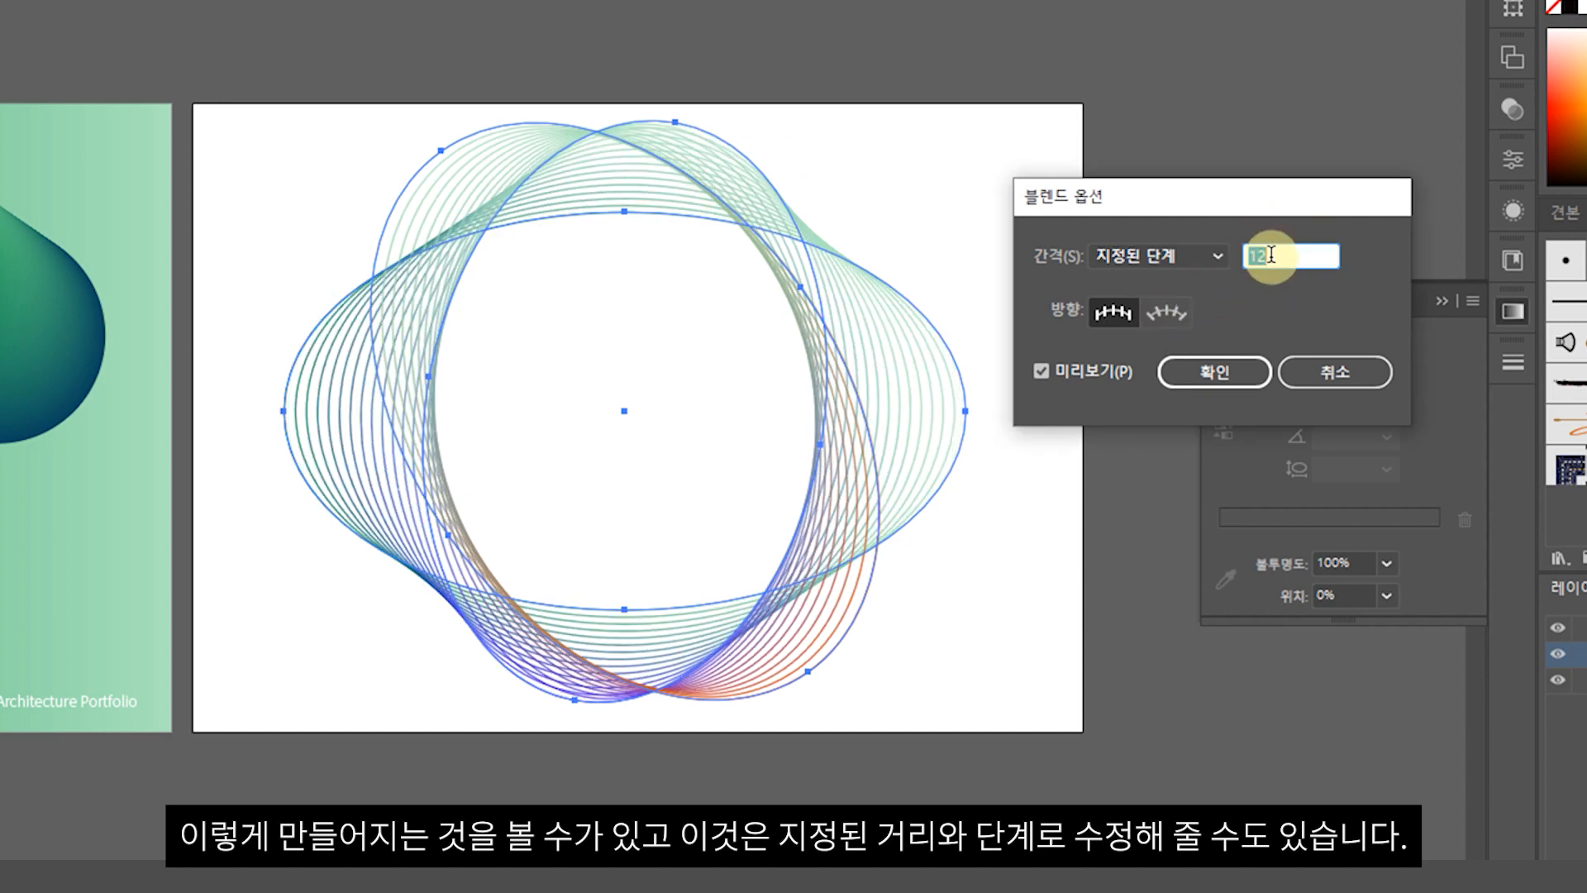
key("Down")
key("Down")
key("Down")
key("Down")
key("Down")
key("Down")
key("Down")
key("Down")
key("Down")
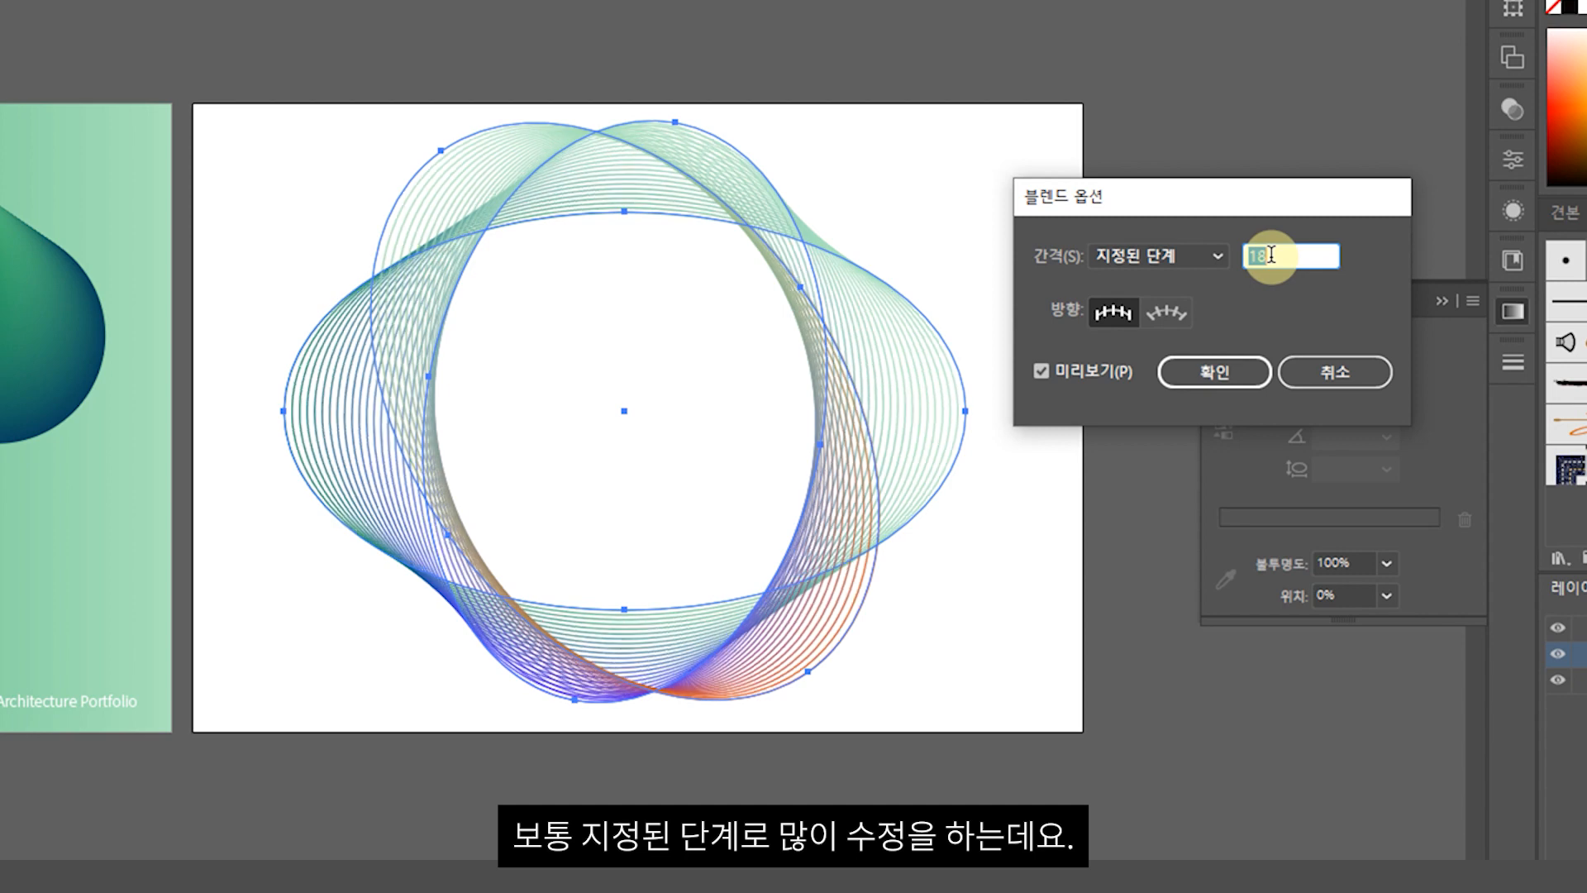
key("Up")
key("Up")
key("Up")
key("Up")
key("Up")
key("Up")
key("Up")
key("Up")
key("Up")
key("Up")
key("Up")
key("Up")
key("Up")
key("Up")
key("Up")
key("Up")
key("Up")
key("Up")
key("Up")
key("Up")
key("Up")
key("Up")
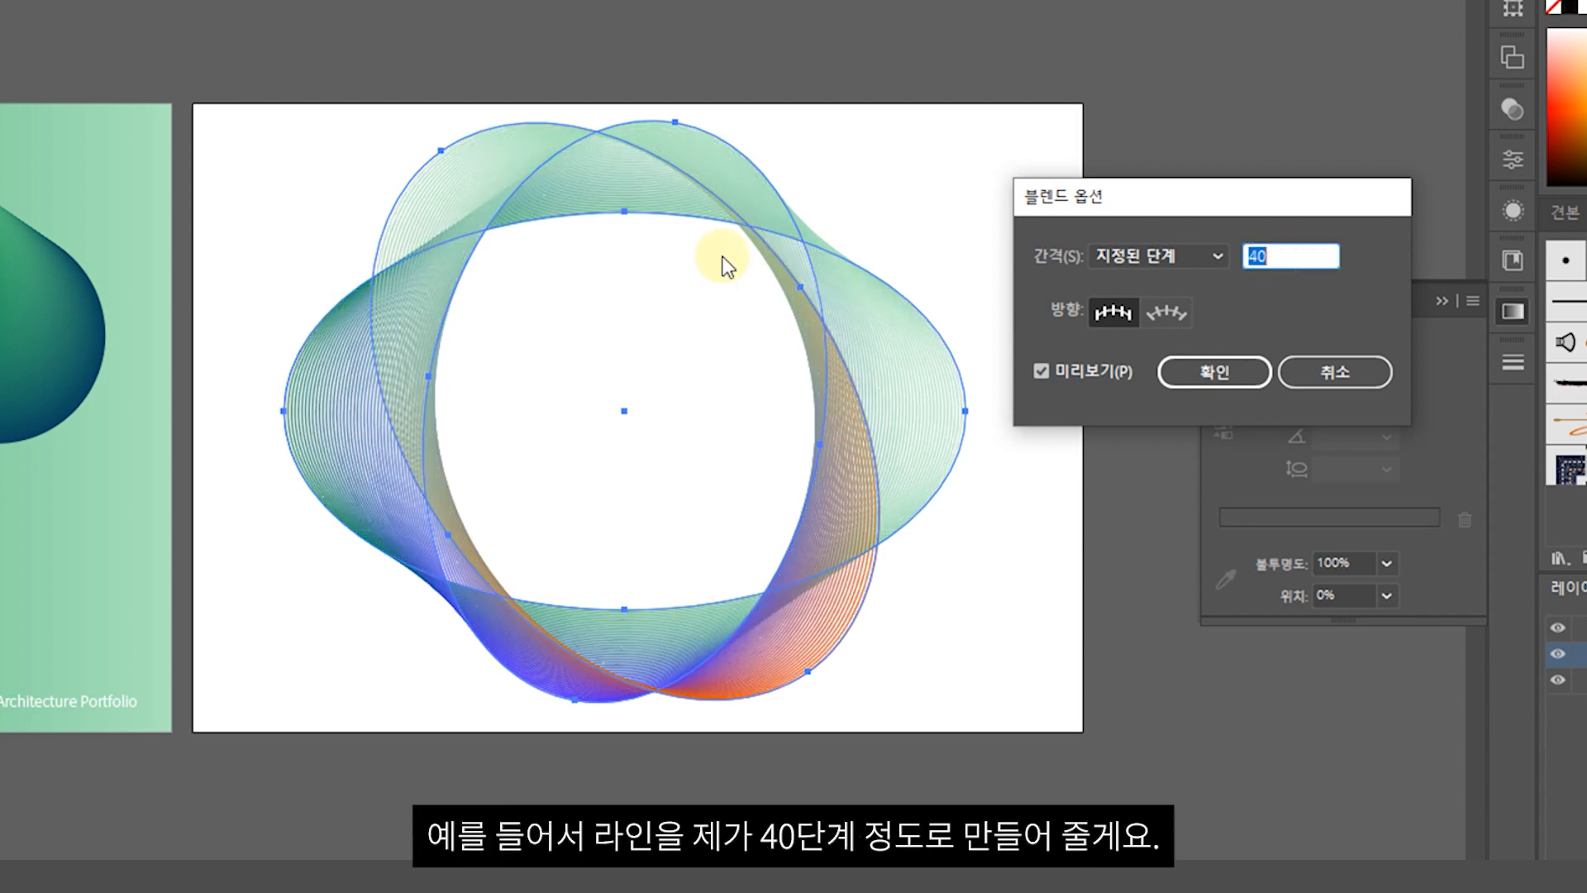
left_click(1228, 376)
Isolate the ellipse blend and set the stroke weight of its lines to 0.5 pt
double_click(872, 449)
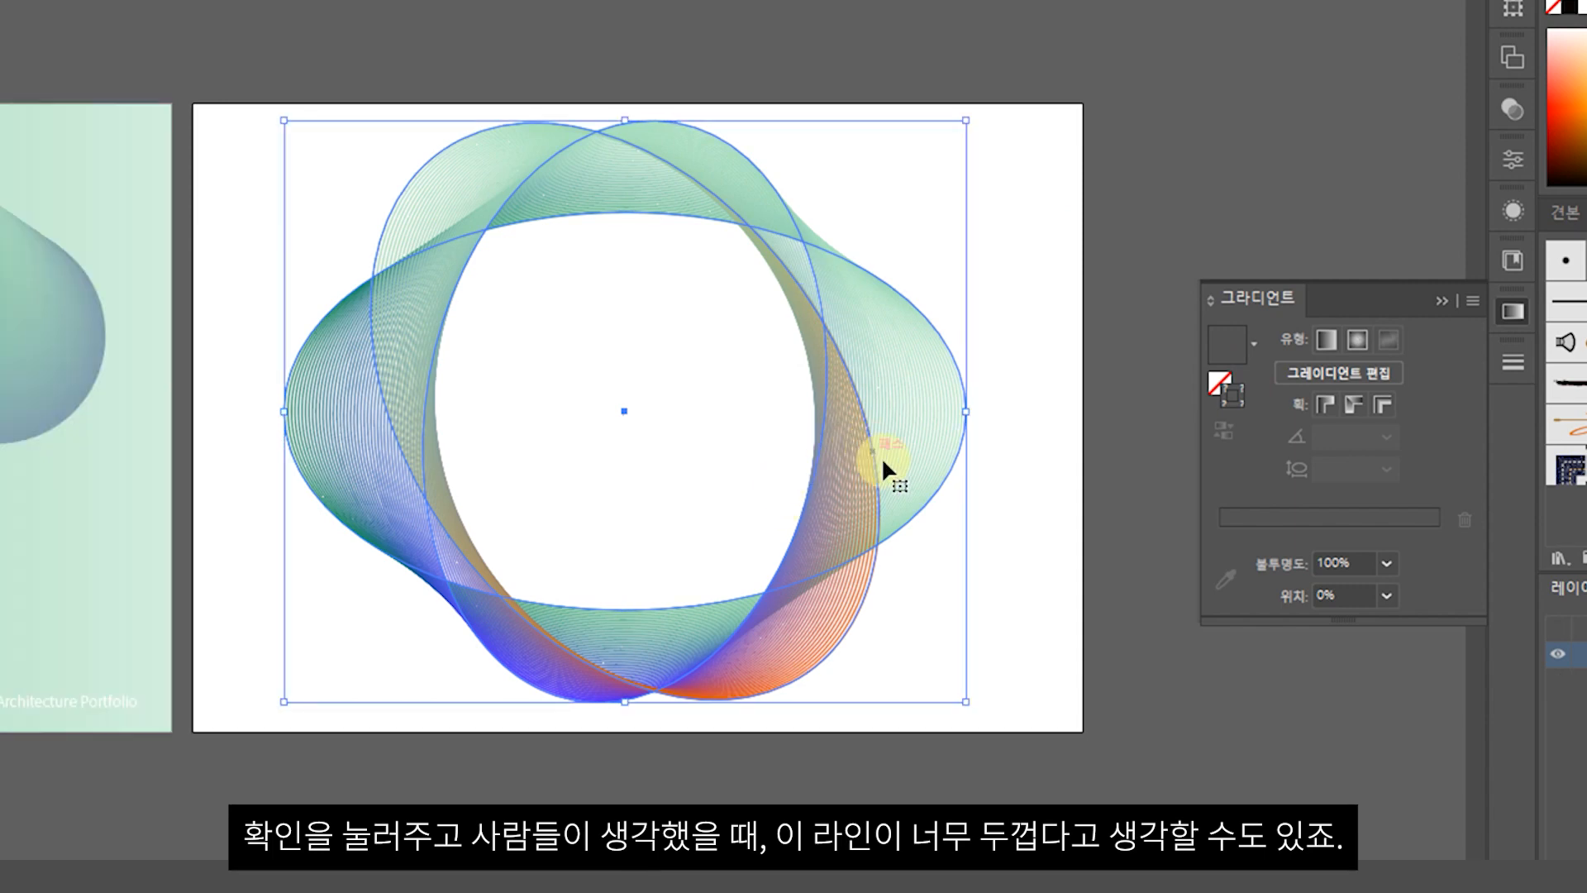
left_click(1500, 102)
left_click(1502, 364)
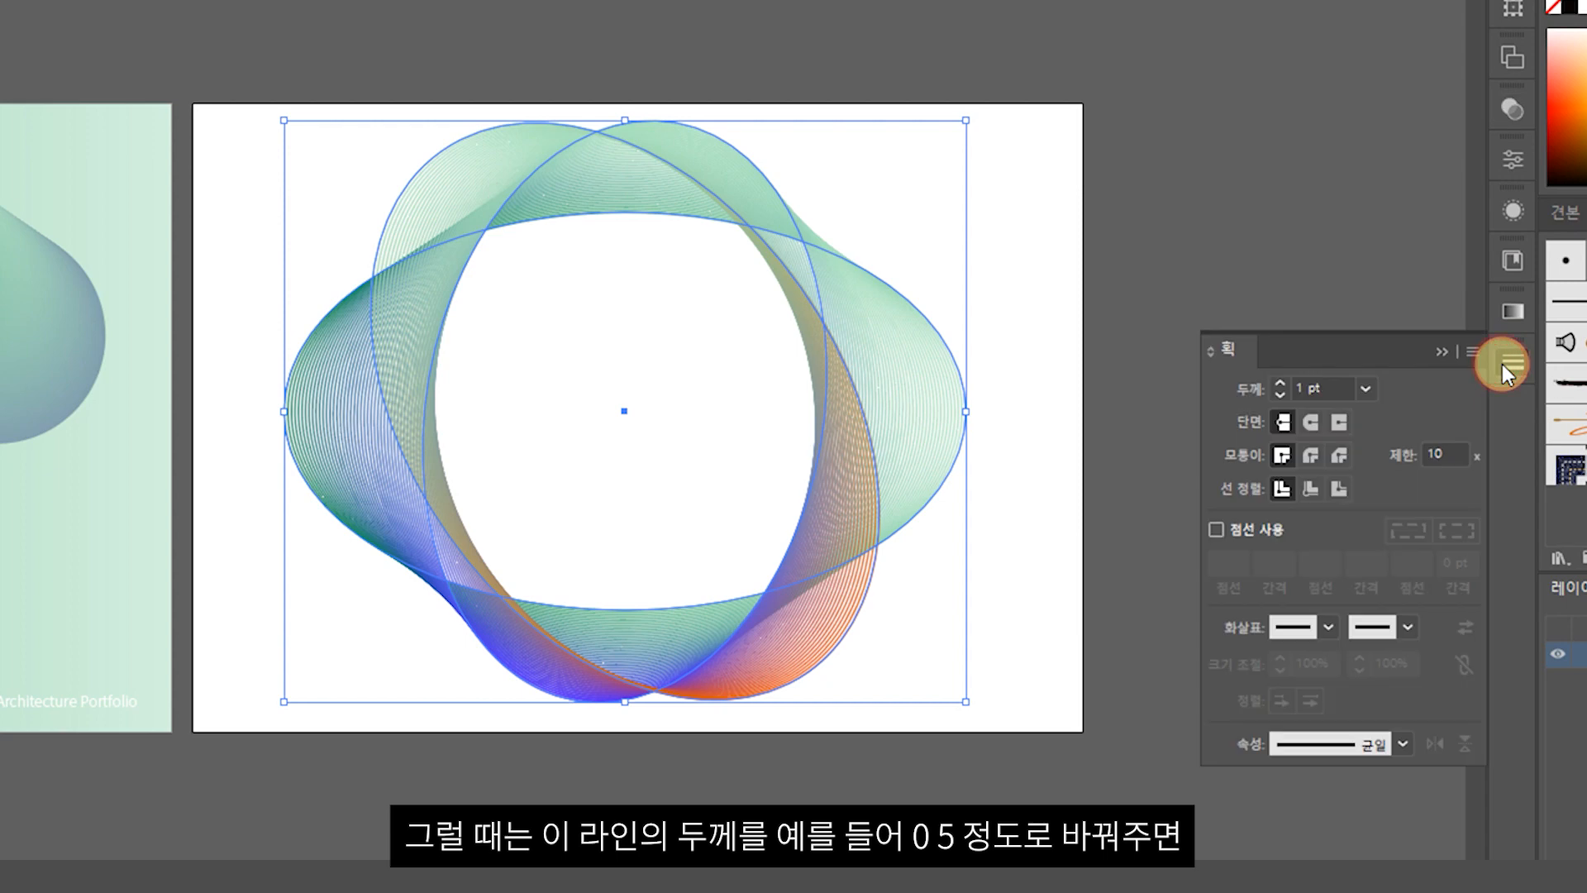
double_click(1344, 390)
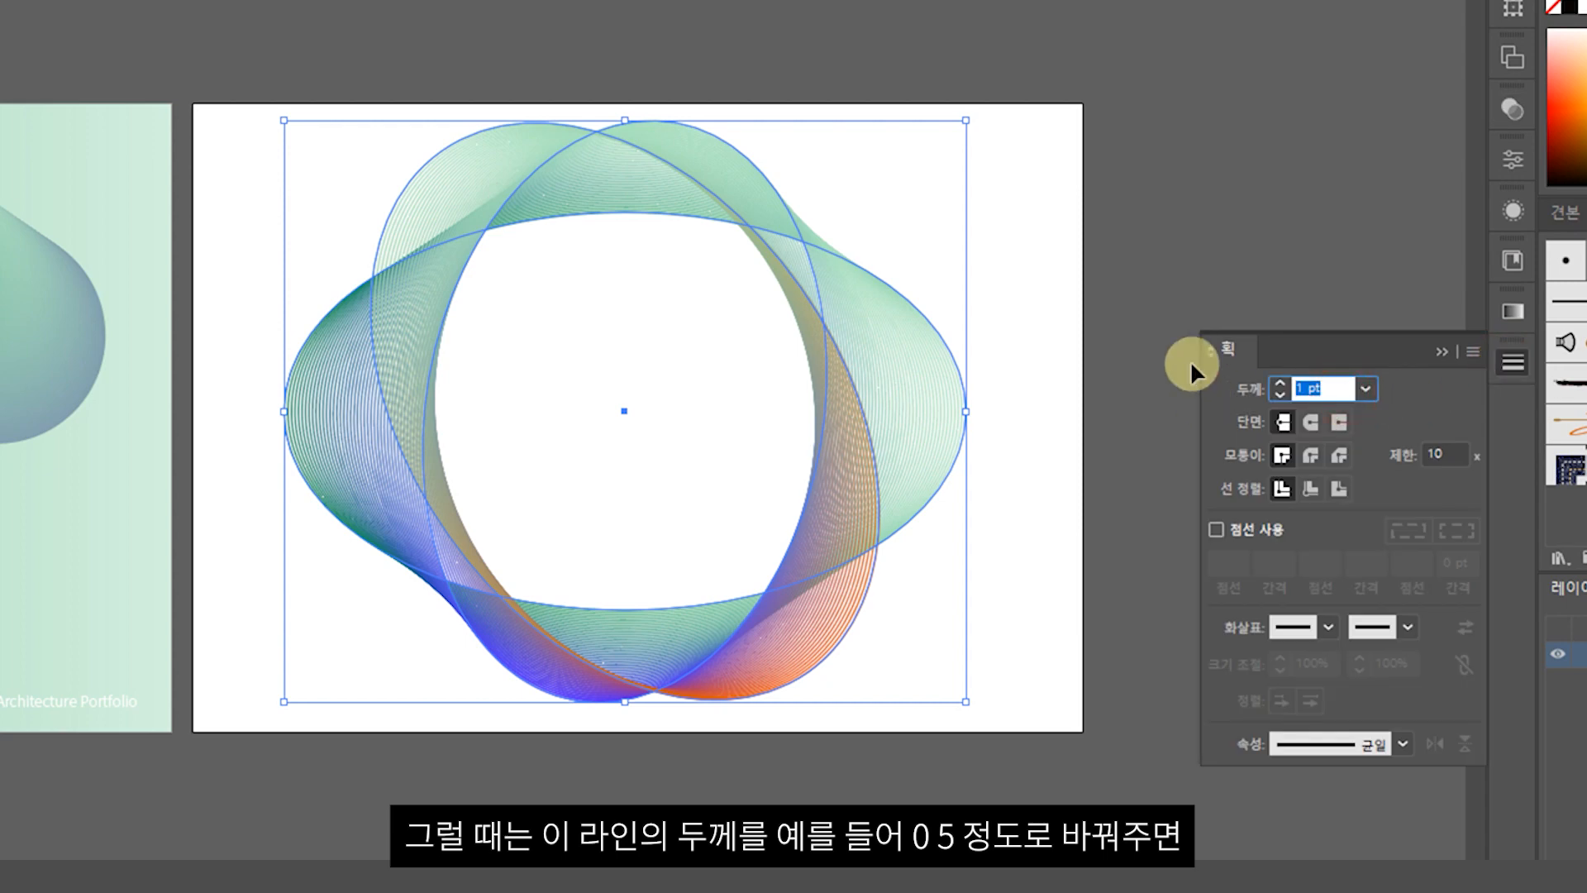
type("0.5")
key("Return")
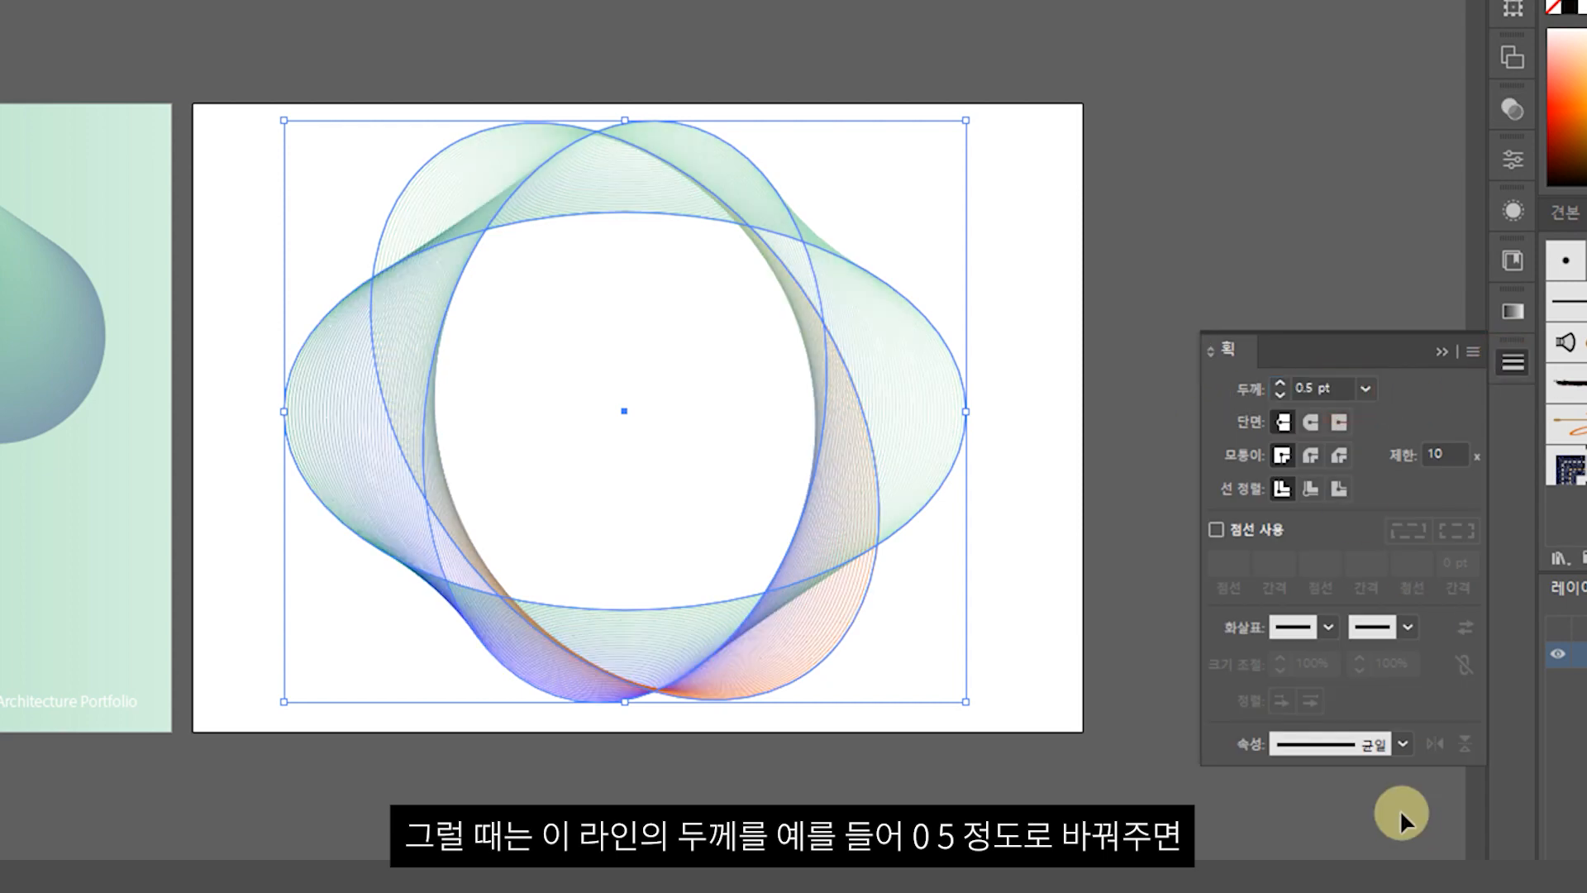
left_click(1018, 623)
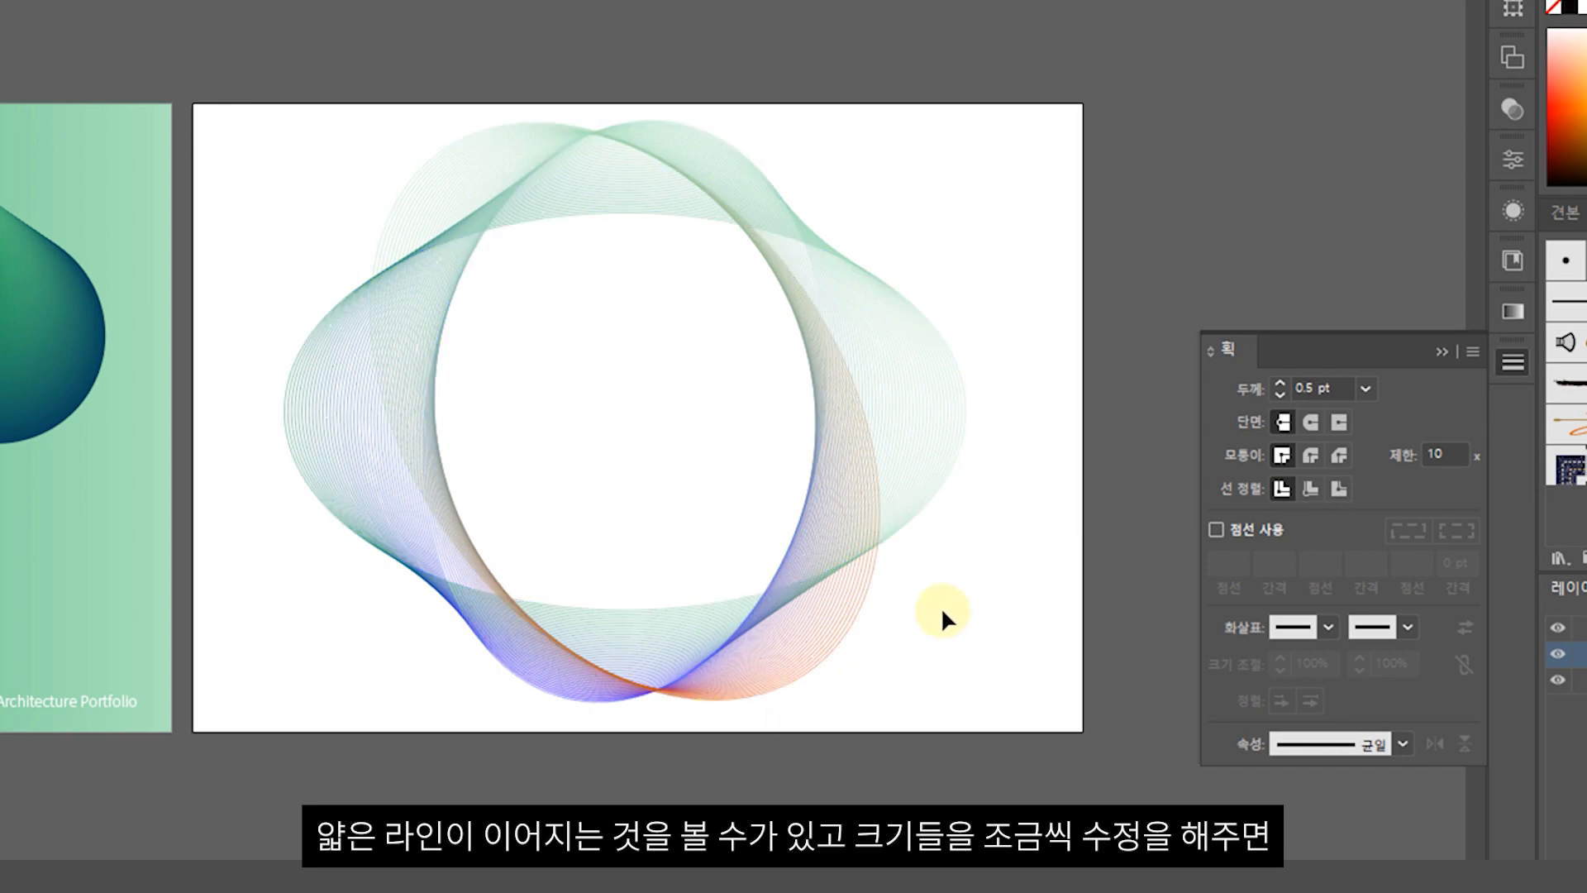
Enlarge the orange ellipse inside the blend beyond the artboard's edges and rotate another of its ellipses to reshape the lines
left_click(861, 610)
left_click_drag(858, 613, 1119, 733)
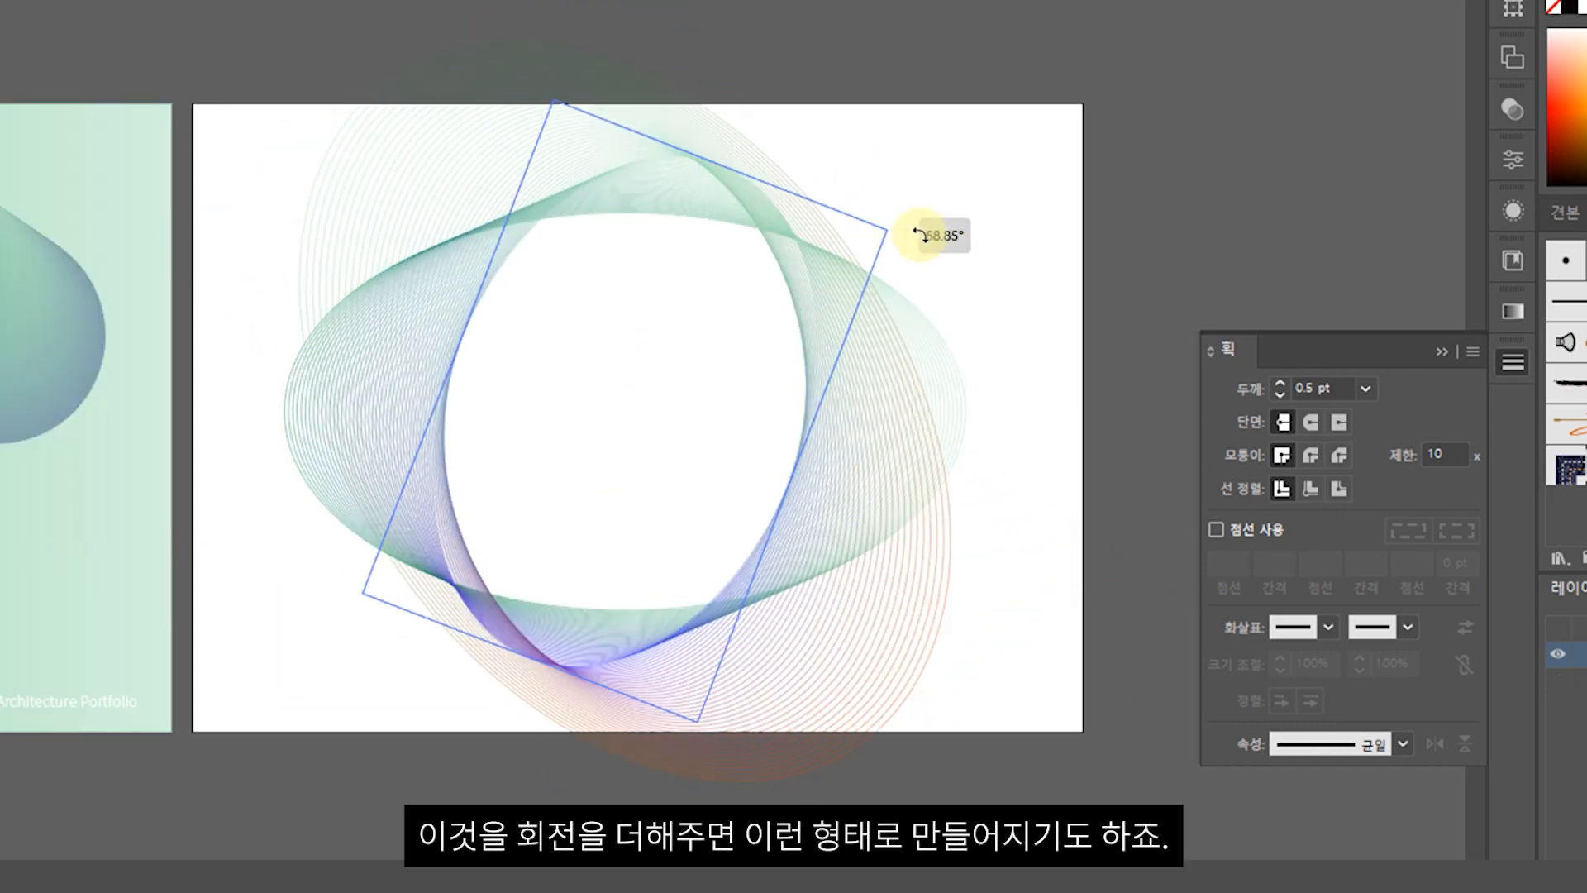
left_click_drag(932, 238, 1045, 364)
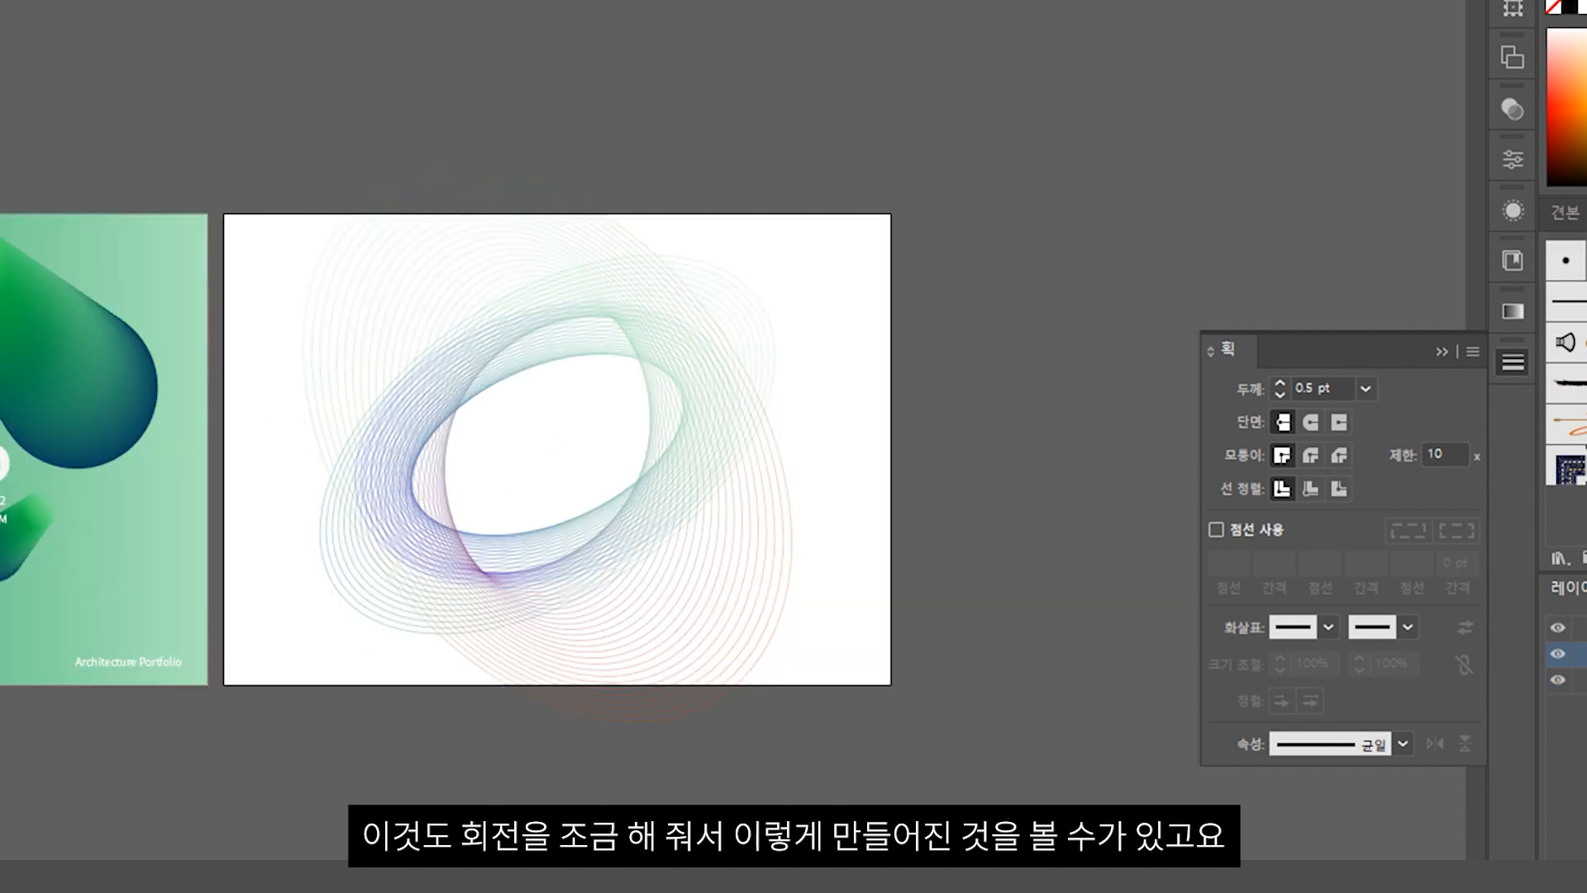
Rotate the whole ellipse blend slightly counter-clockwise on the fourth artboard
left_click(496, 631)
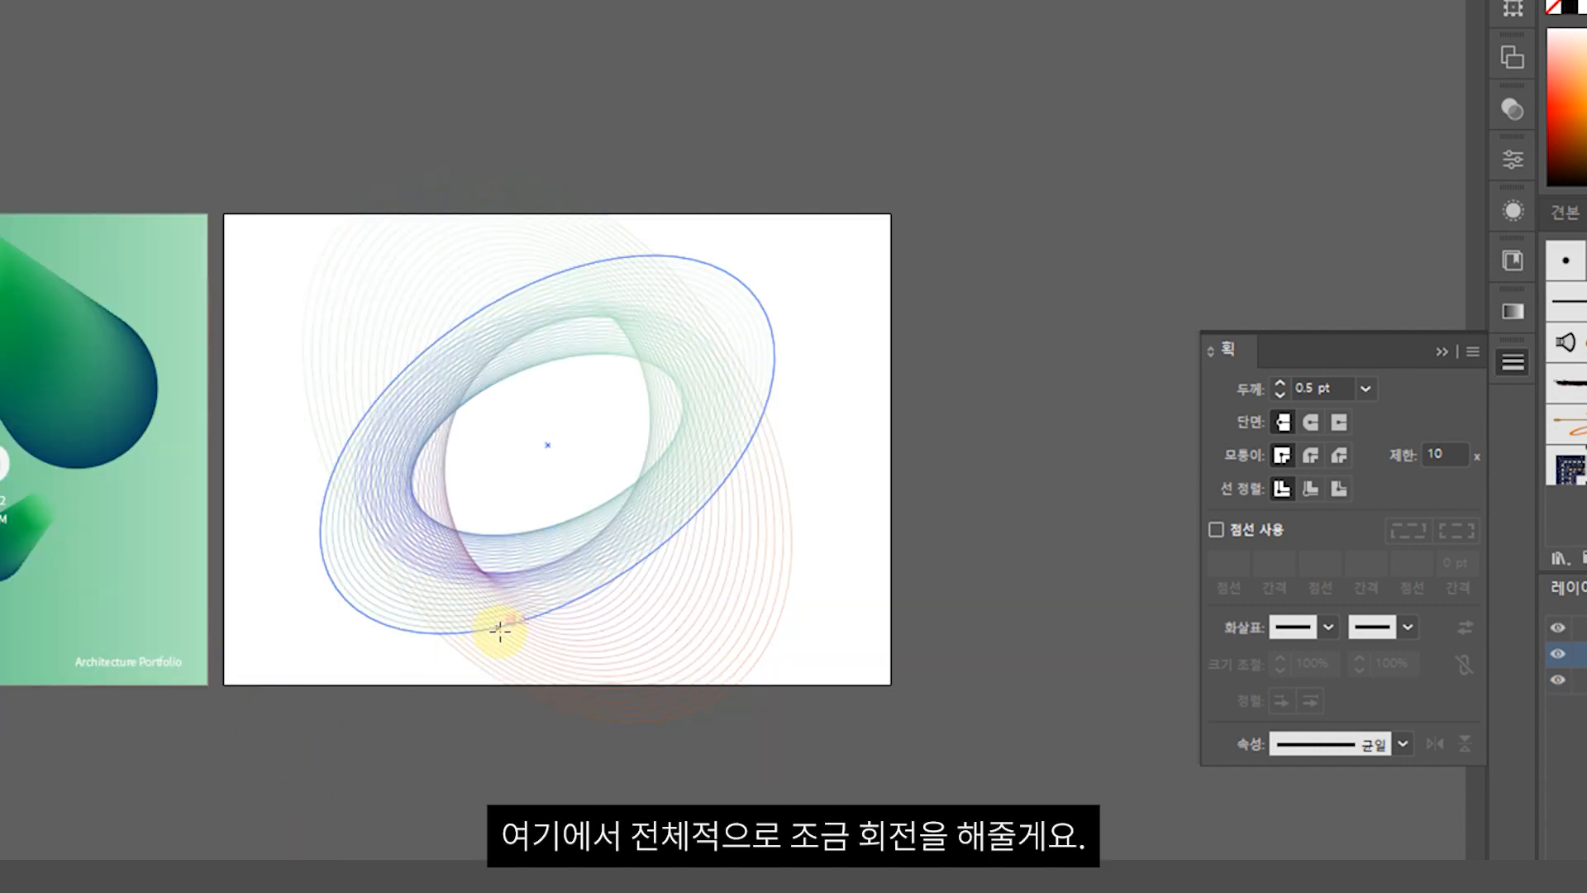
left_click_drag(797, 737, 951, 595)
left_click(449, 790)
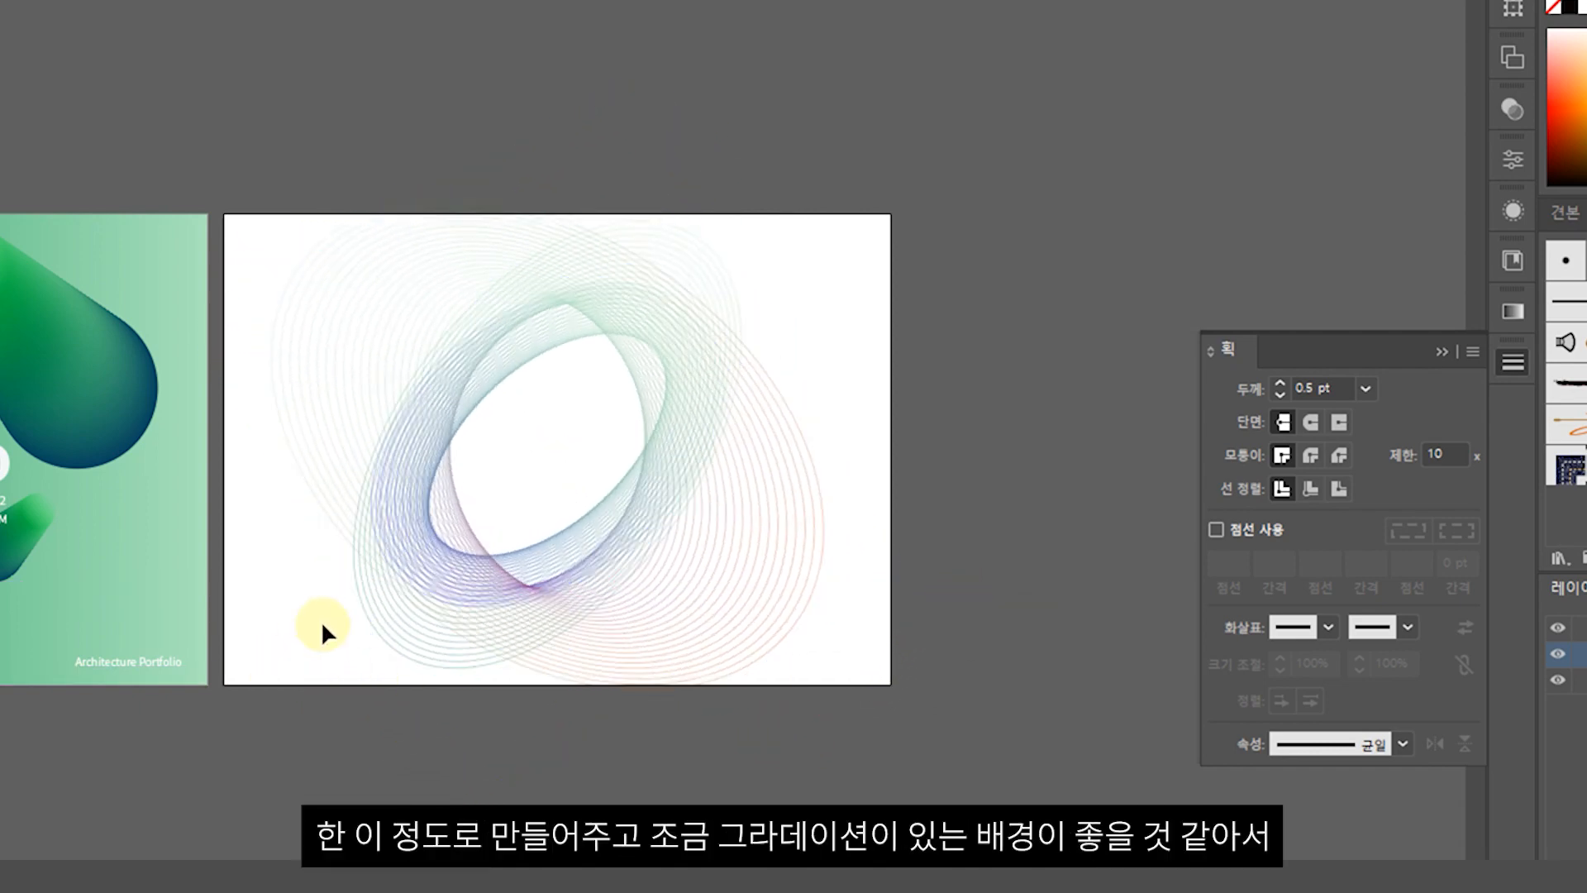
Paste a copy of the third cover's green gradient rectangle over the full fourth artboard as its background
key("ctrl+f")
key("a")
key("v")
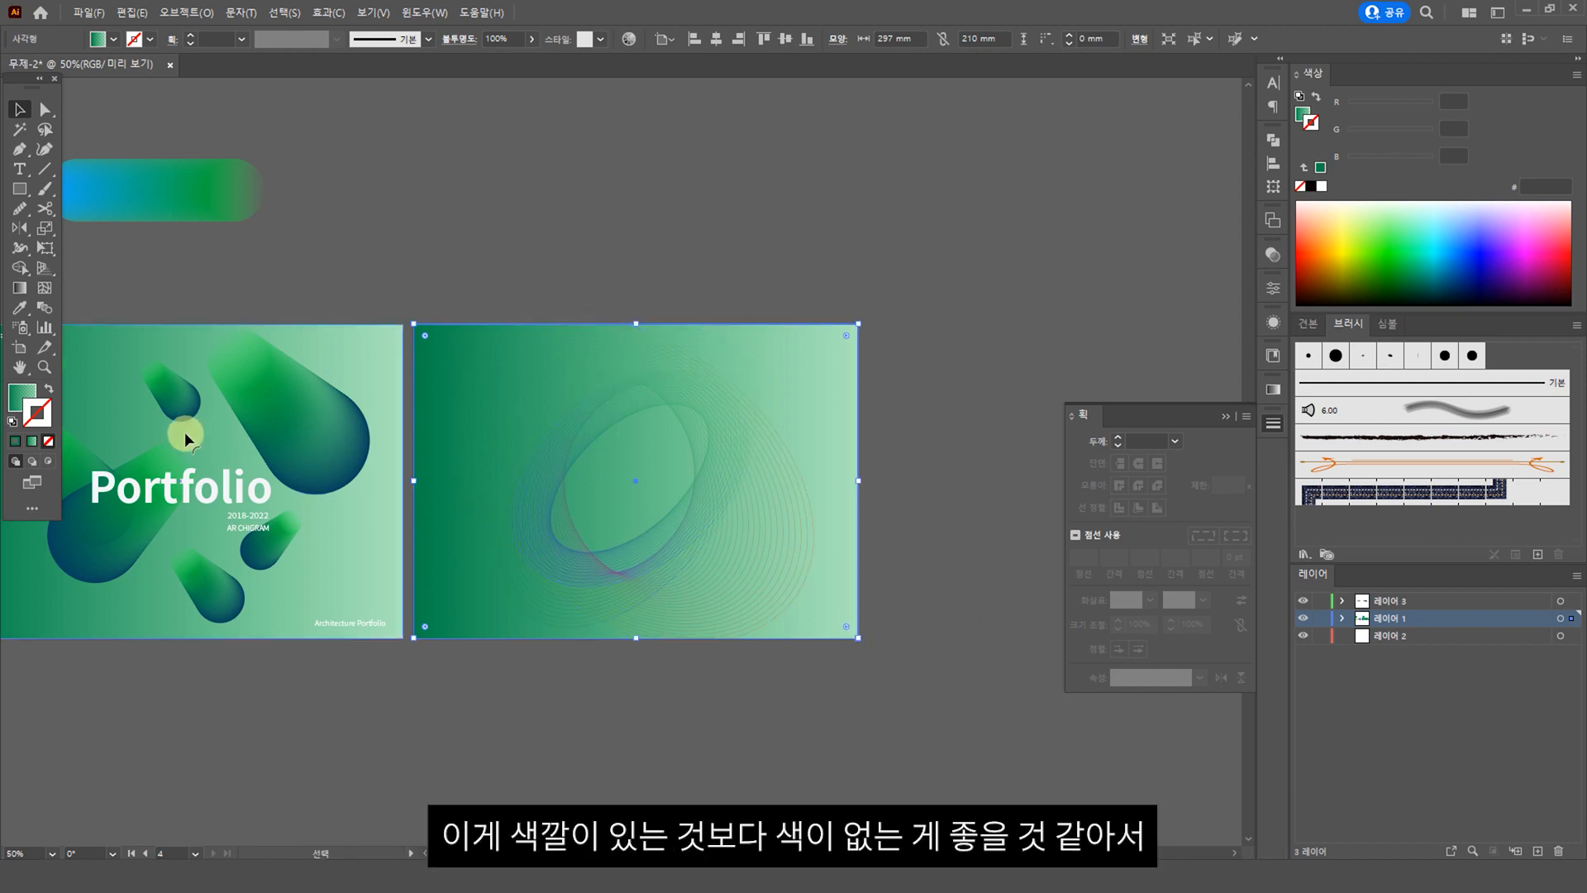
Make the fourth cover's background gradient radial, with 0% opacity at the centre stop and 20% at the outer stop
double_click(17, 399)
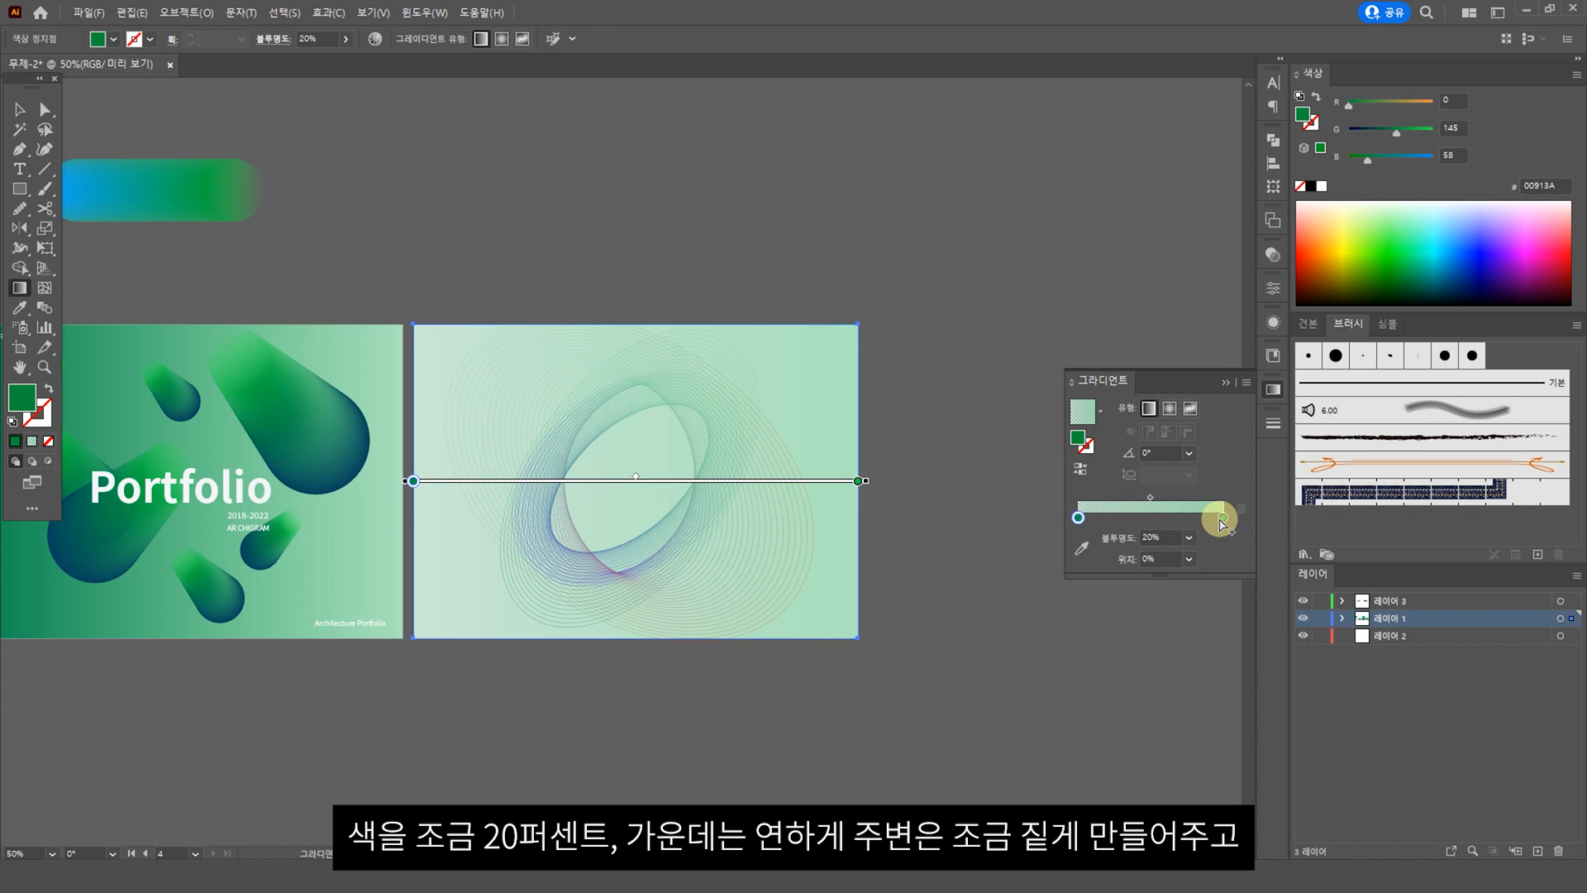
left_click(1222, 518)
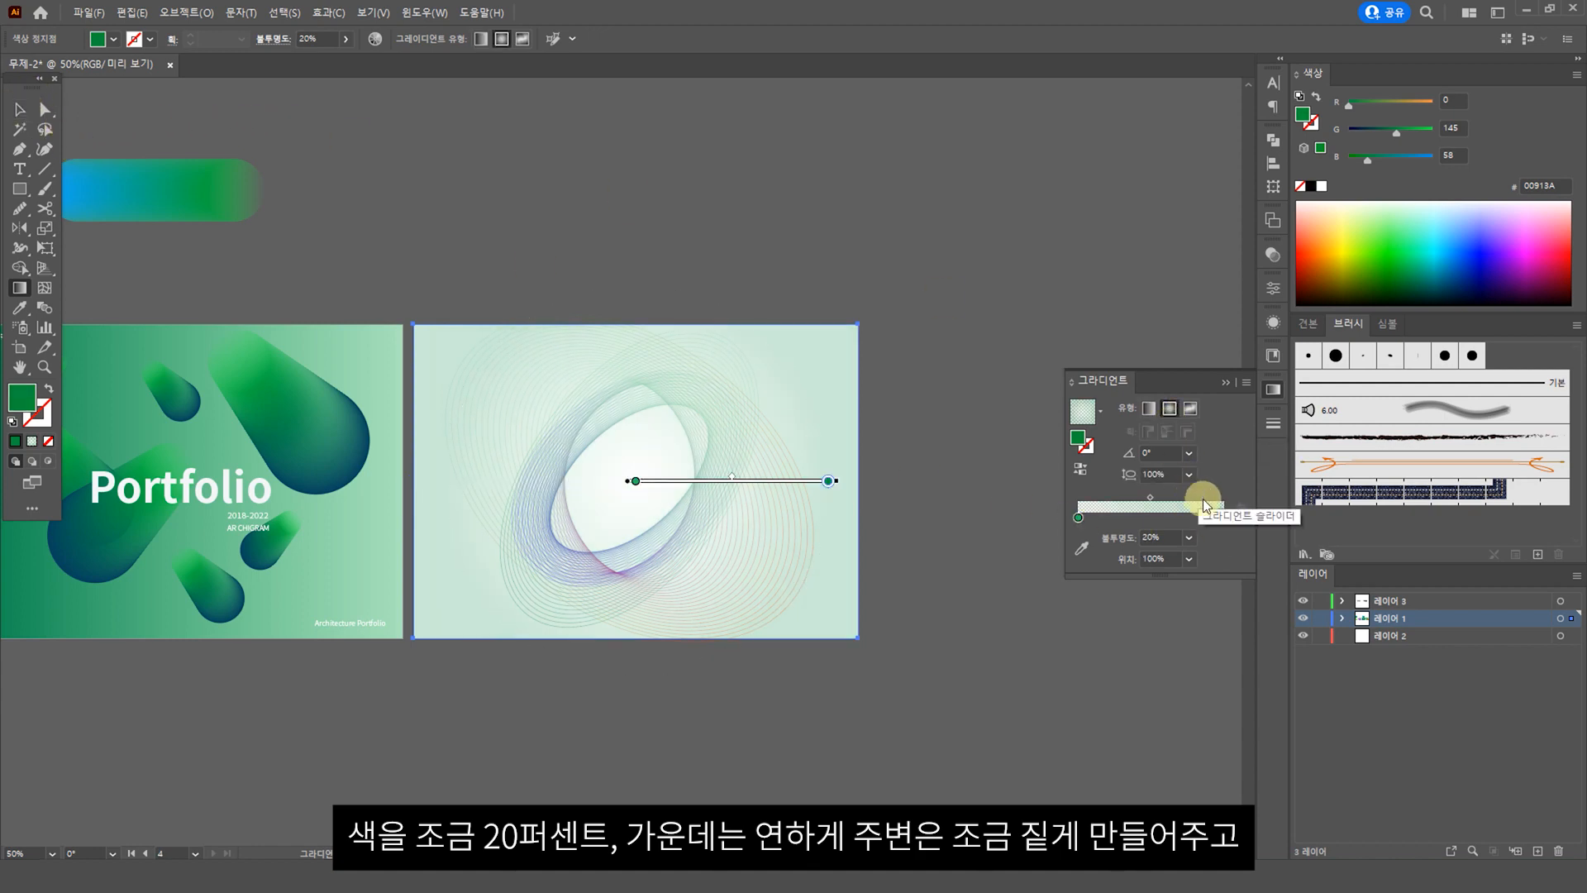
left_click(1079, 517)
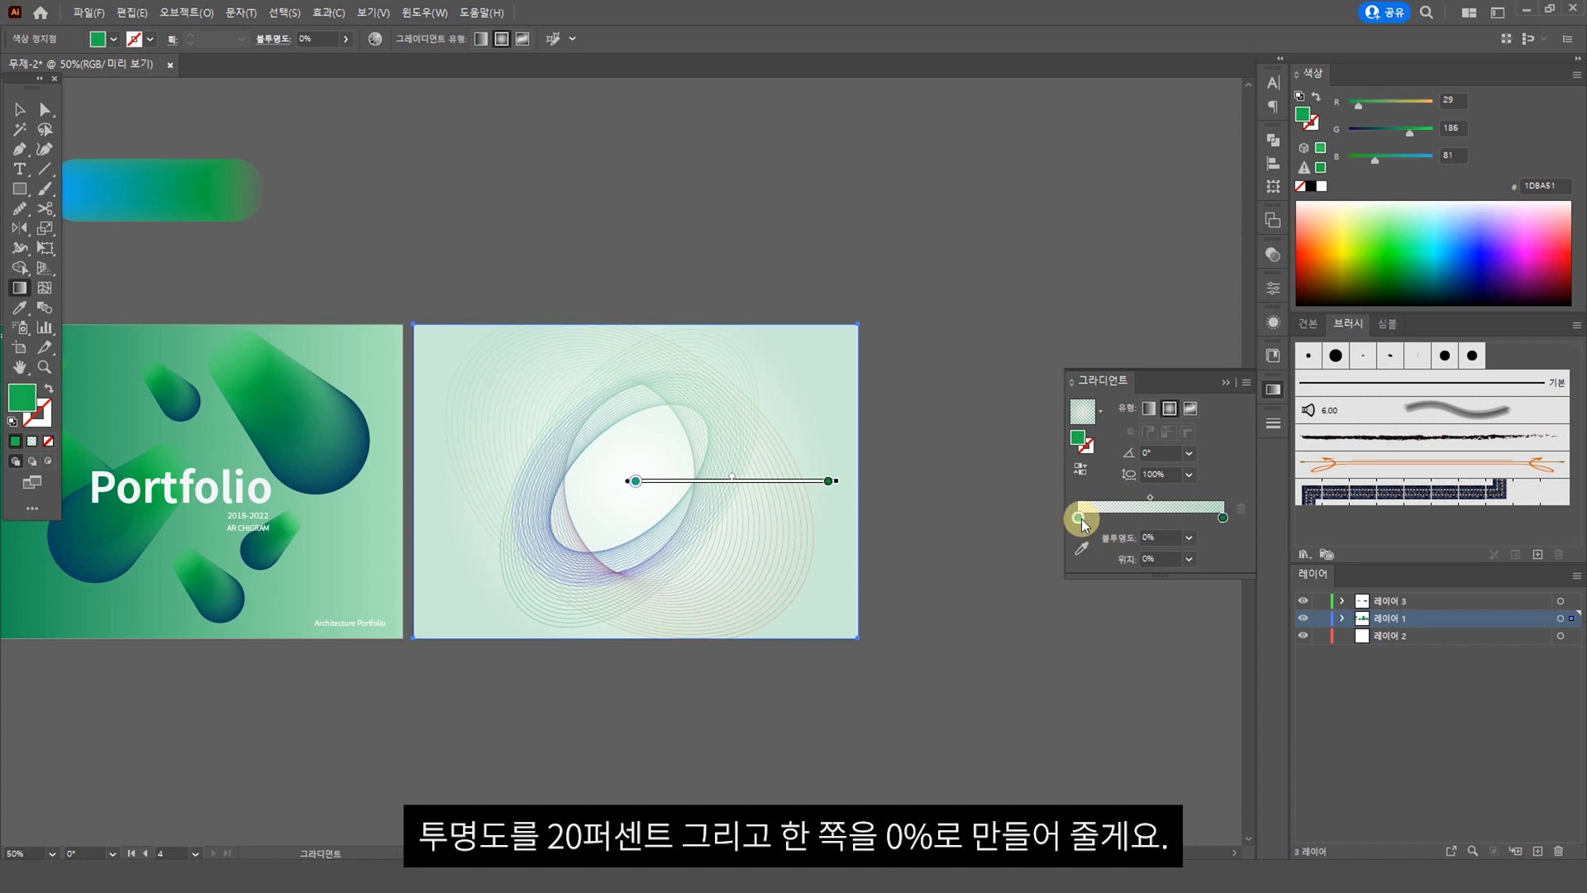
left_click(20, 107)
left_click(932, 336)
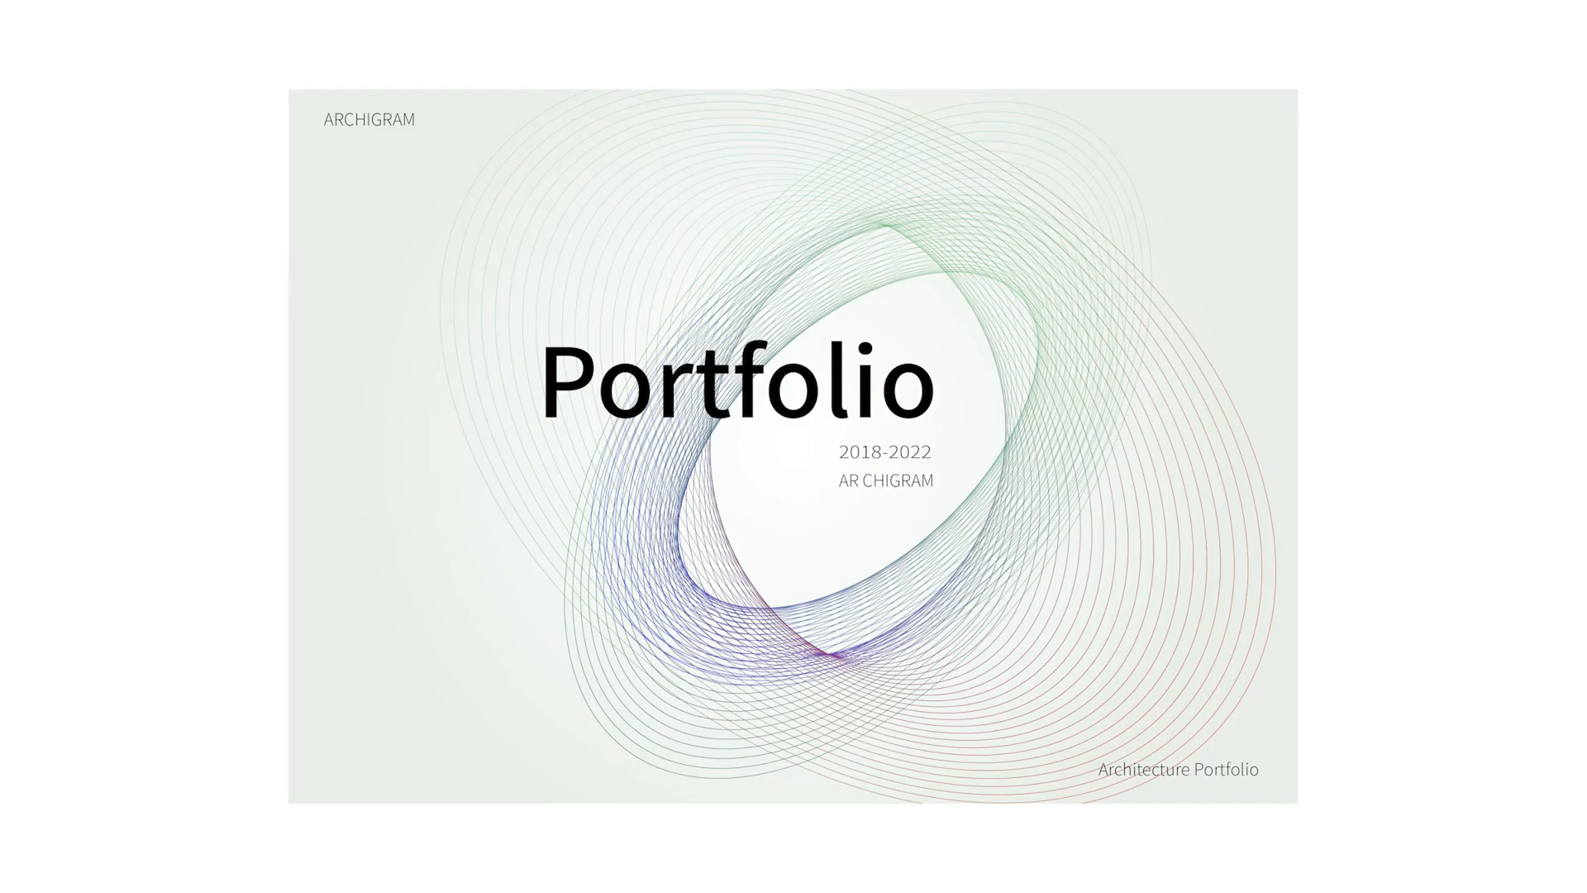